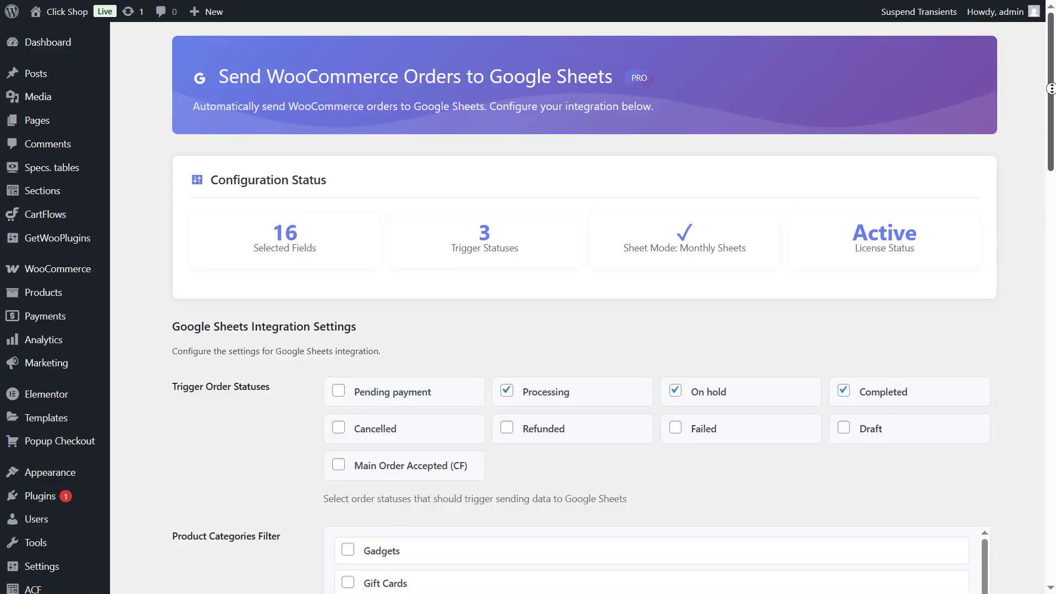
scroll(1052, 117, down, 2)
scroll(1053, 117, down, 3)
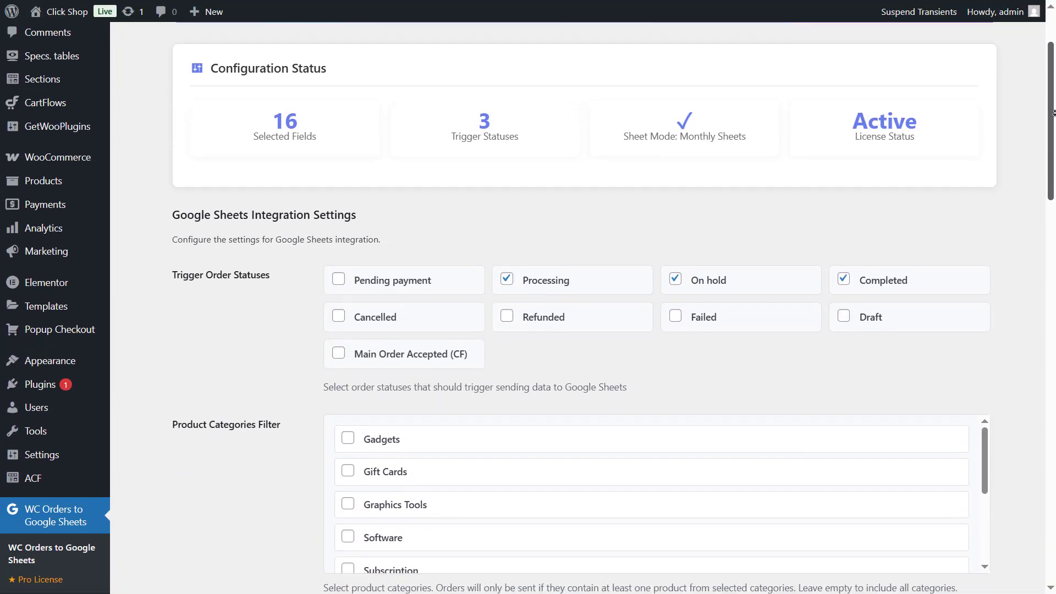
scroll(1052, 114, down, 2)
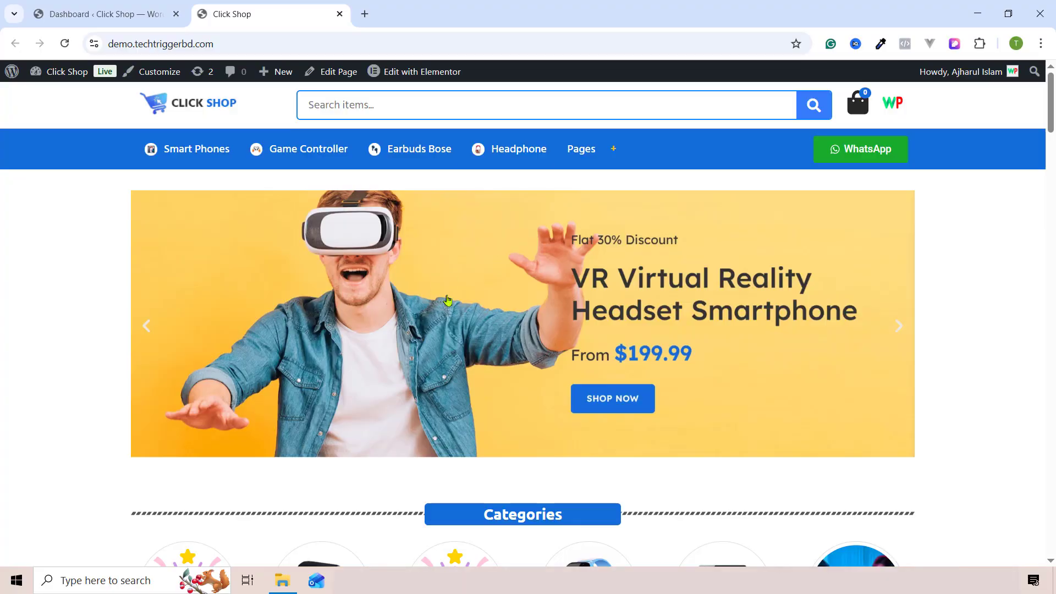
Look over the Click Shop admin dashboard and the storefront's category, featured, latest and popular product sections
click(97, 21)
scroll(61, 335, down, 12)
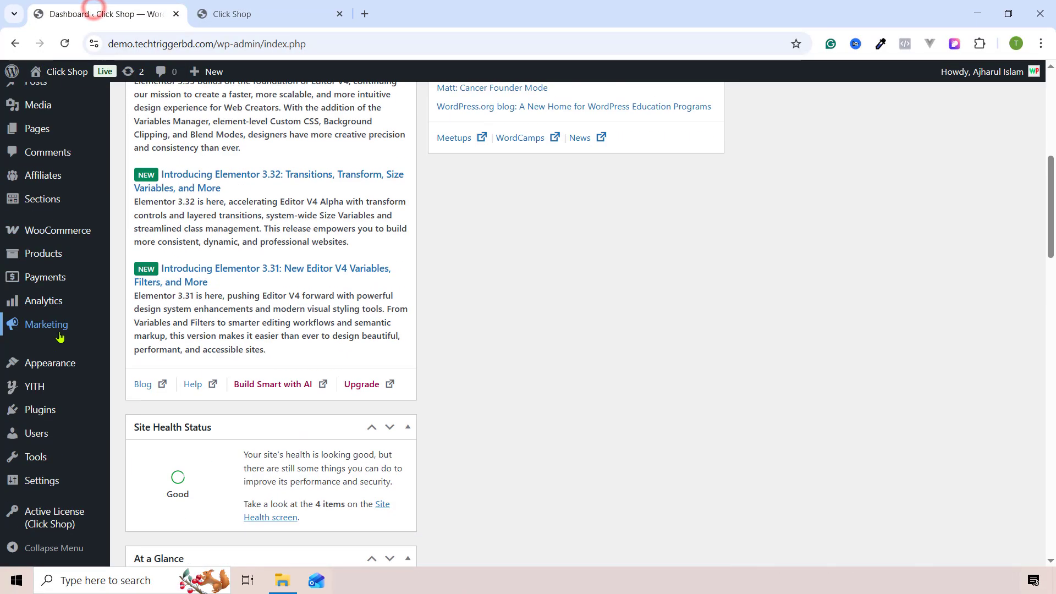
scroll(66, 347, up, 11)
click(297, 4)
scroll(790, 284, down, 9)
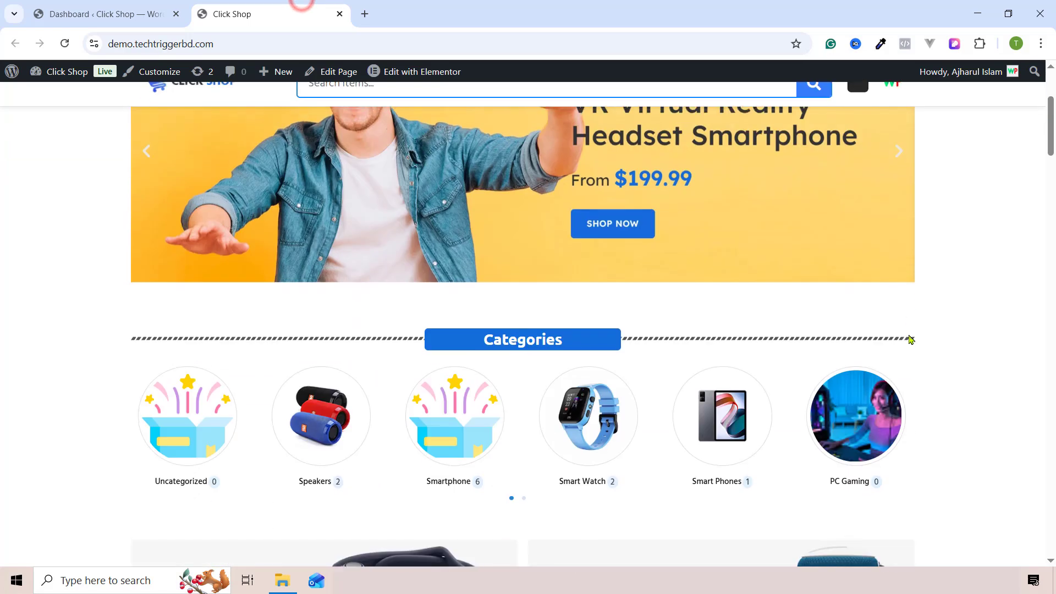
scroll(295, 203, down, 10)
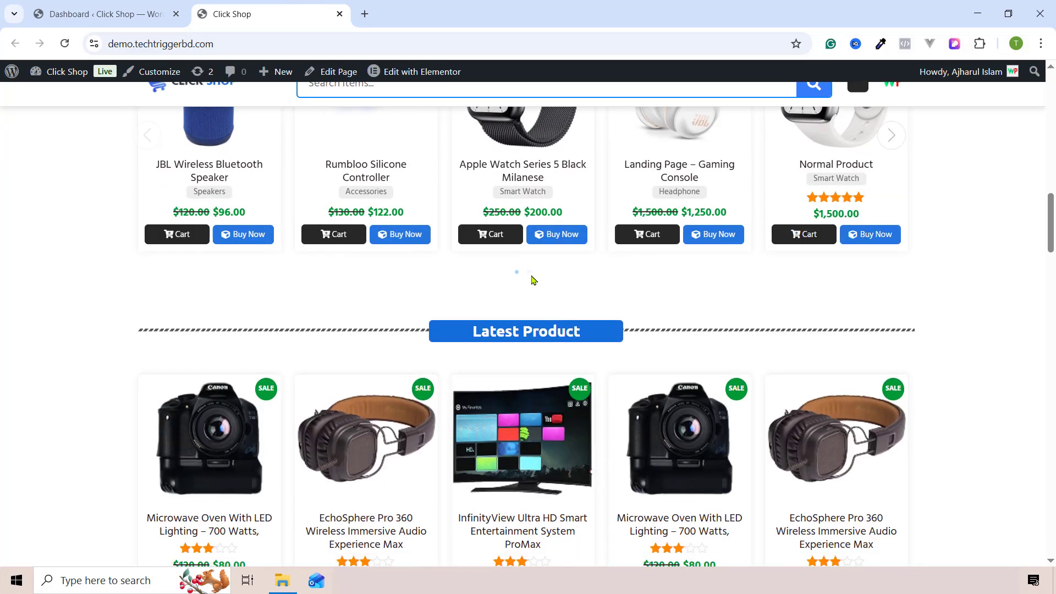
scroll(532, 279, down, 3)
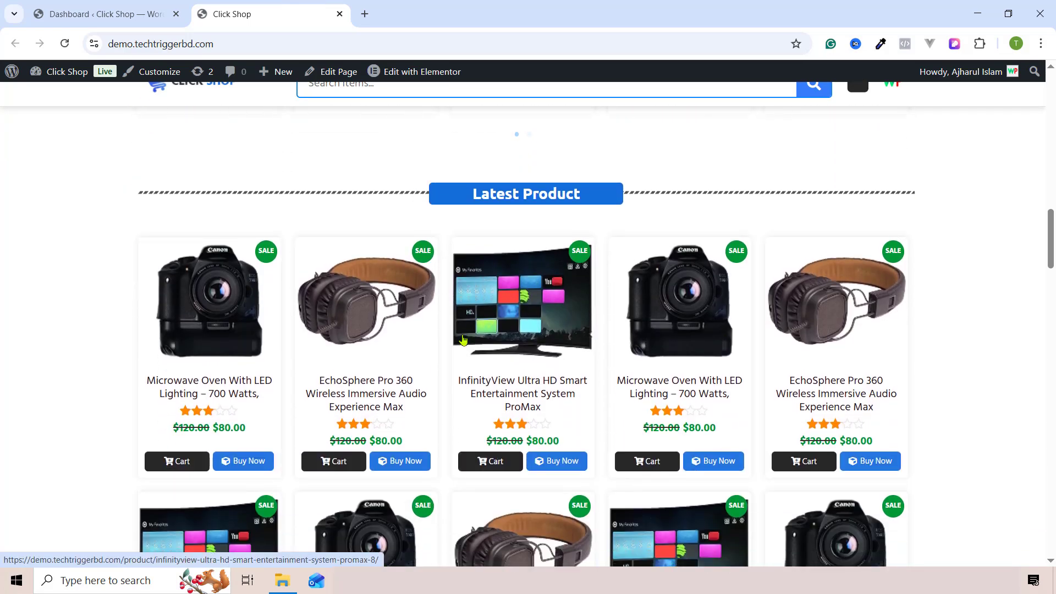
scroll(410, 349, down, 1)
scroll(410, 349, down, 14)
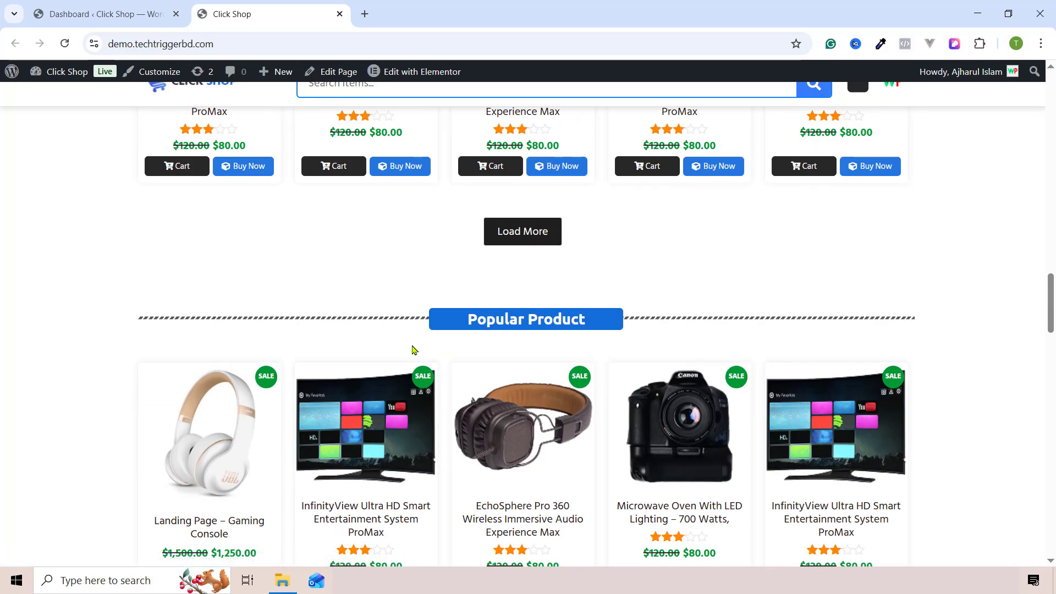
scroll(415, 349, up, 18)
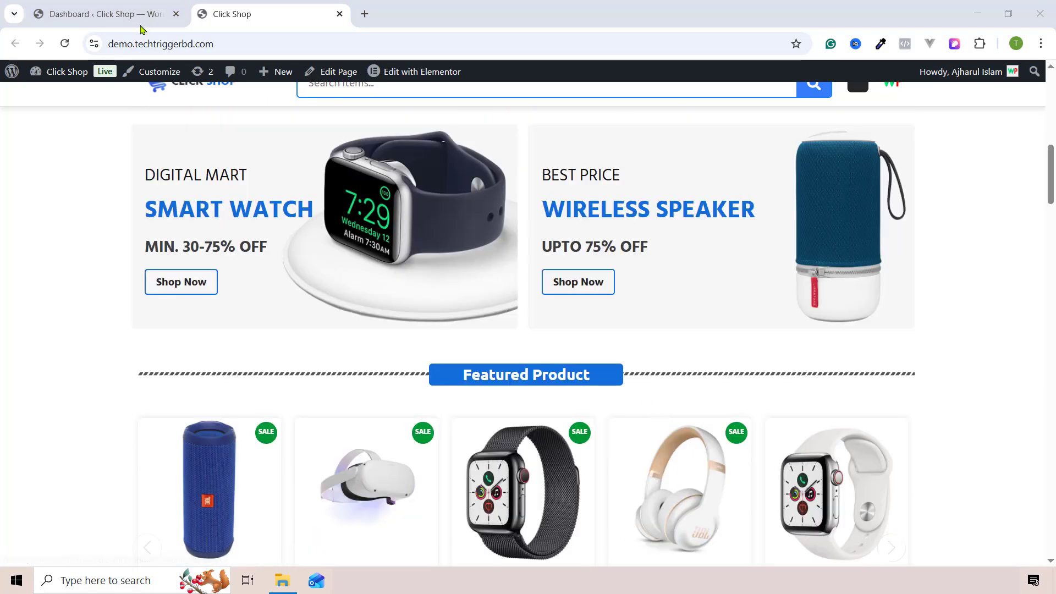
Open the zip upload form for adding a new plugin in the Click Shop admin
click(118, 19)
scroll(38, 418, down, 4)
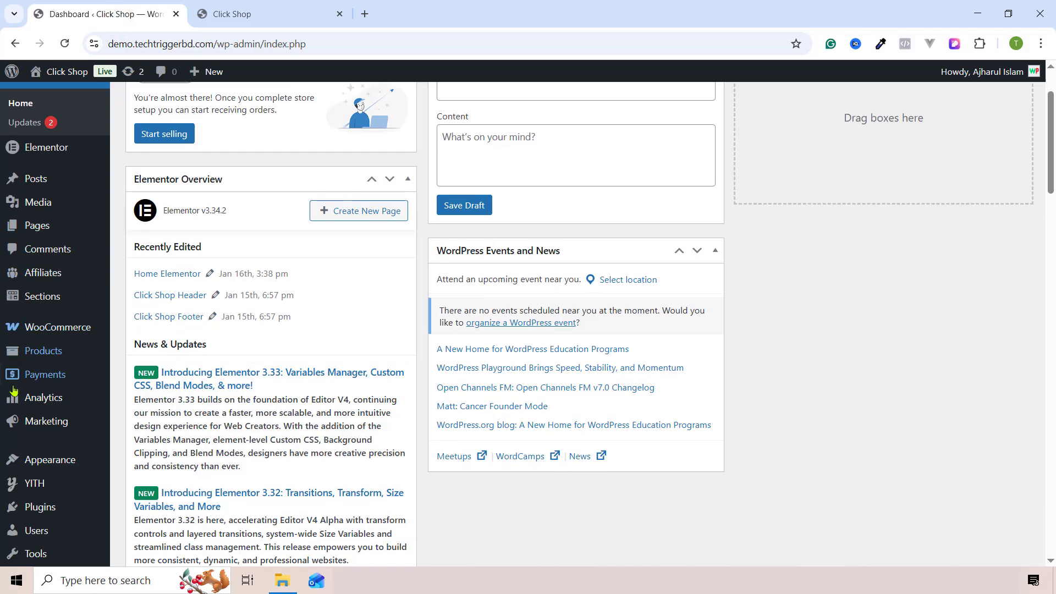
mouse_move(34, 421)
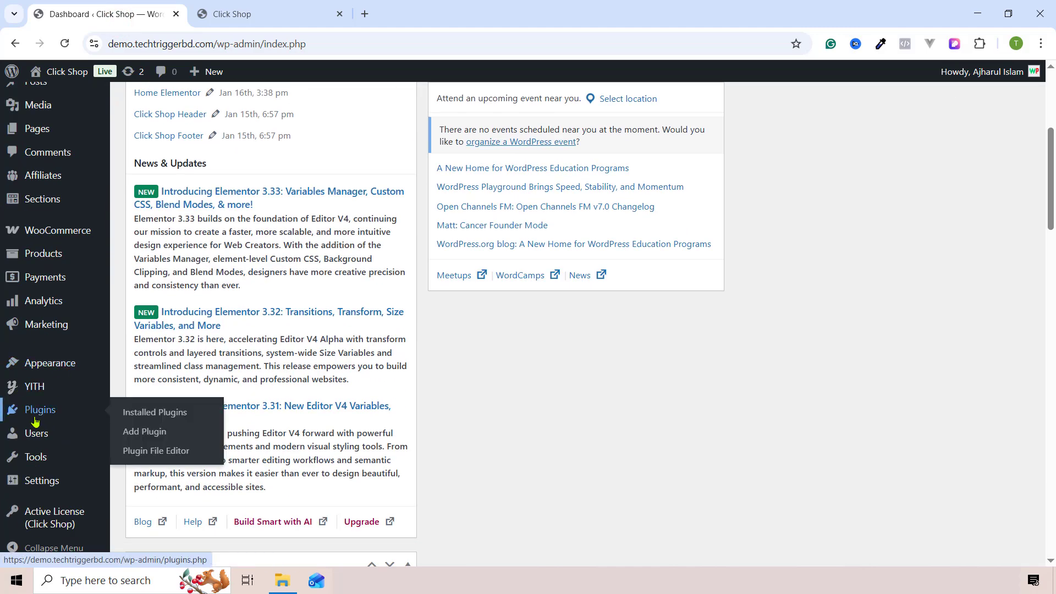
click(159, 432)
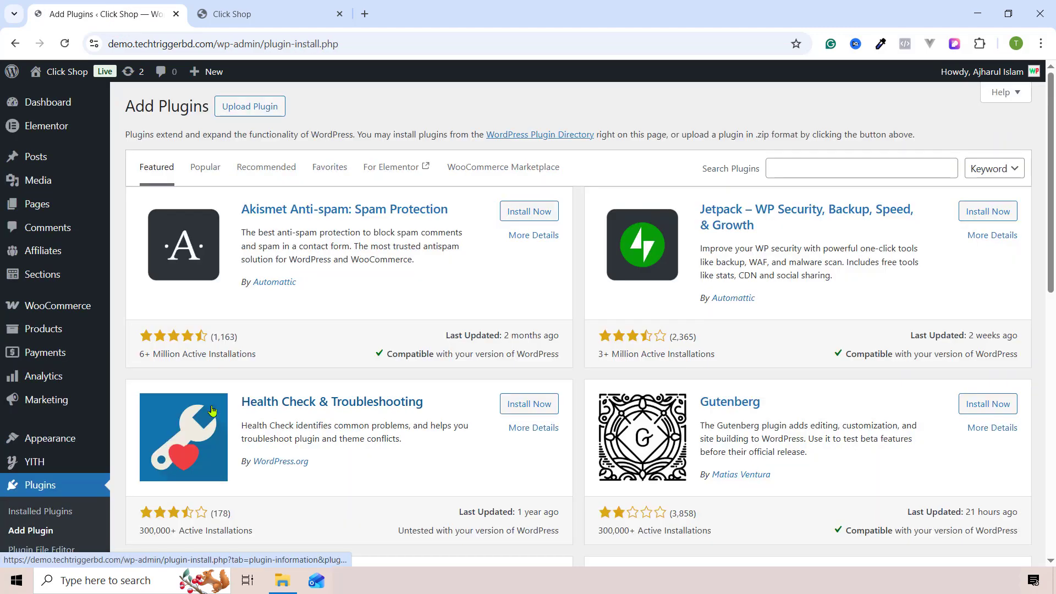
click(245, 113)
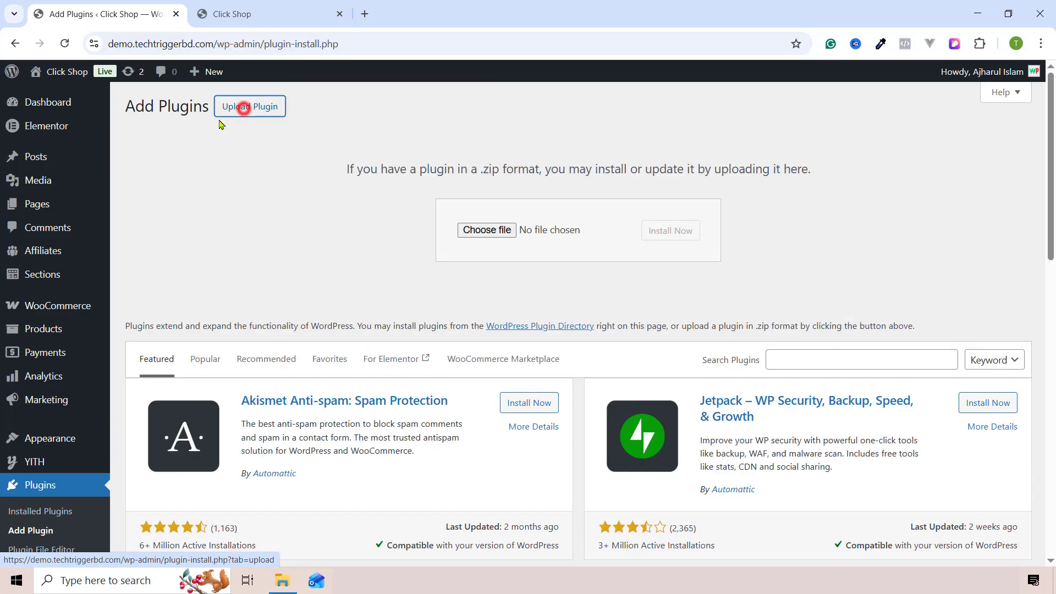
click(486, 231)
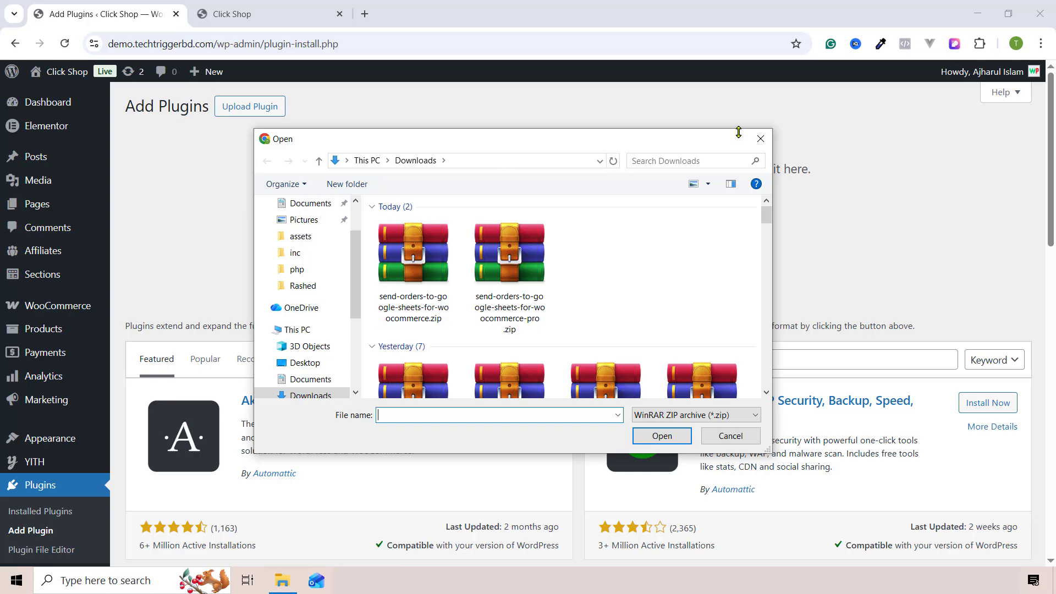
click(761, 138)
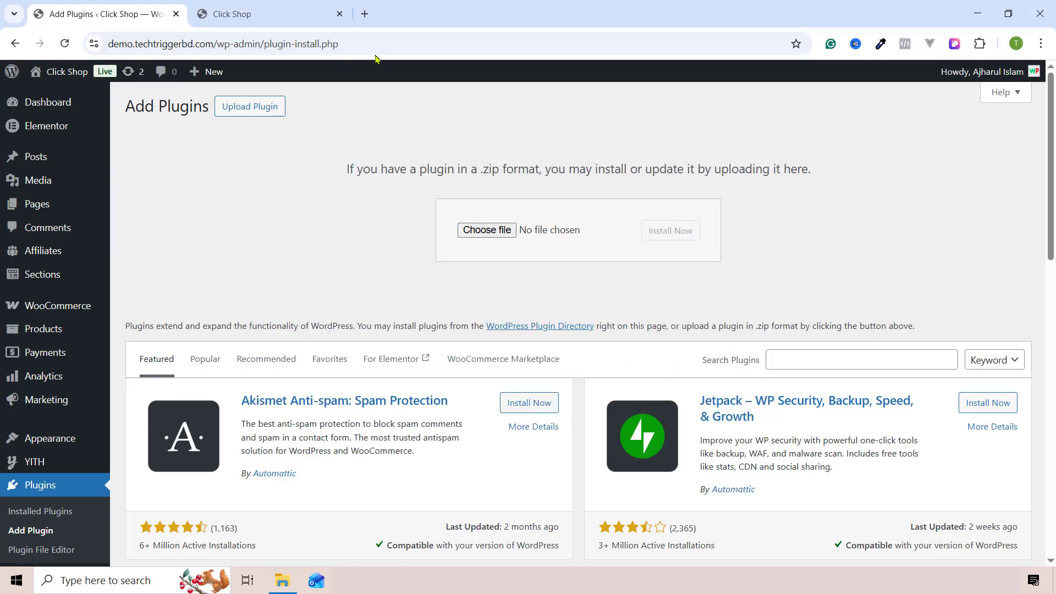
Open wpmethods.com in a new tab and go to the Send Orders to Google Sheets Integration for WooCommerce product page
click(365, 14)
text(wp)
key(Return)
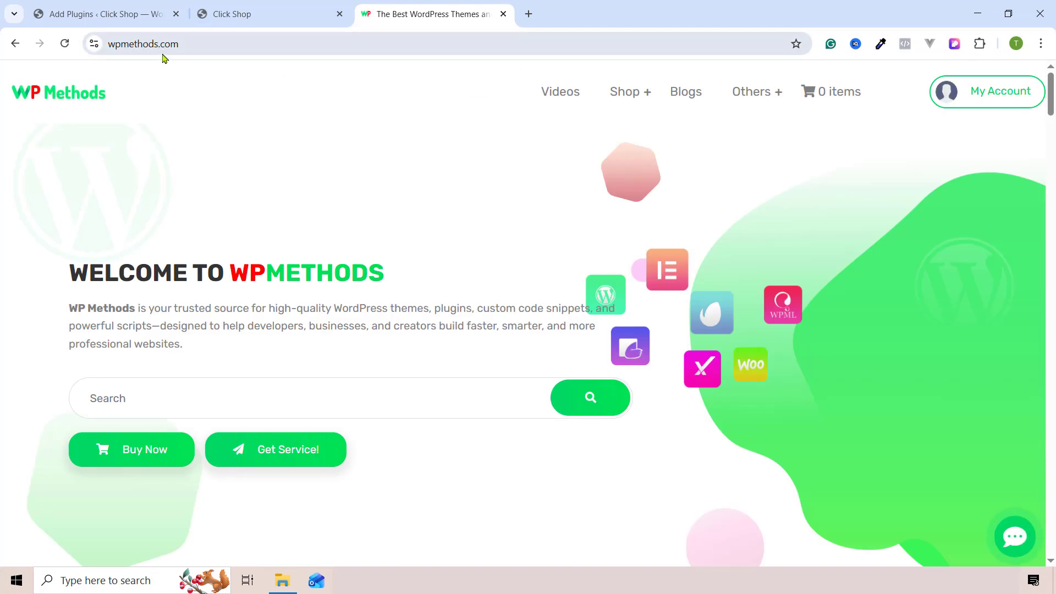
scroll(605, 342, down, 20)
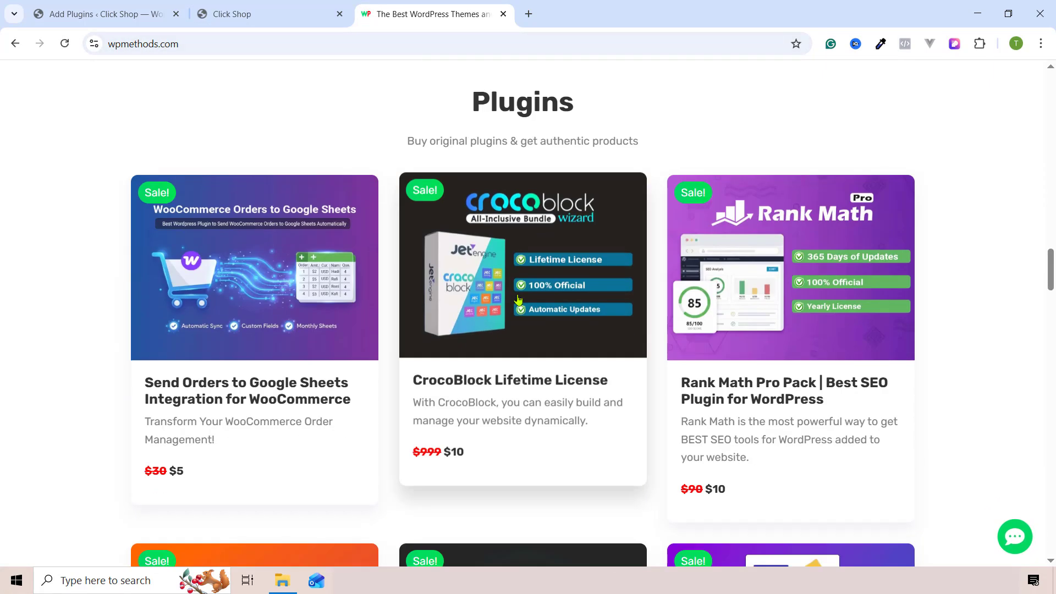
scroll(661, 400, down, 10)
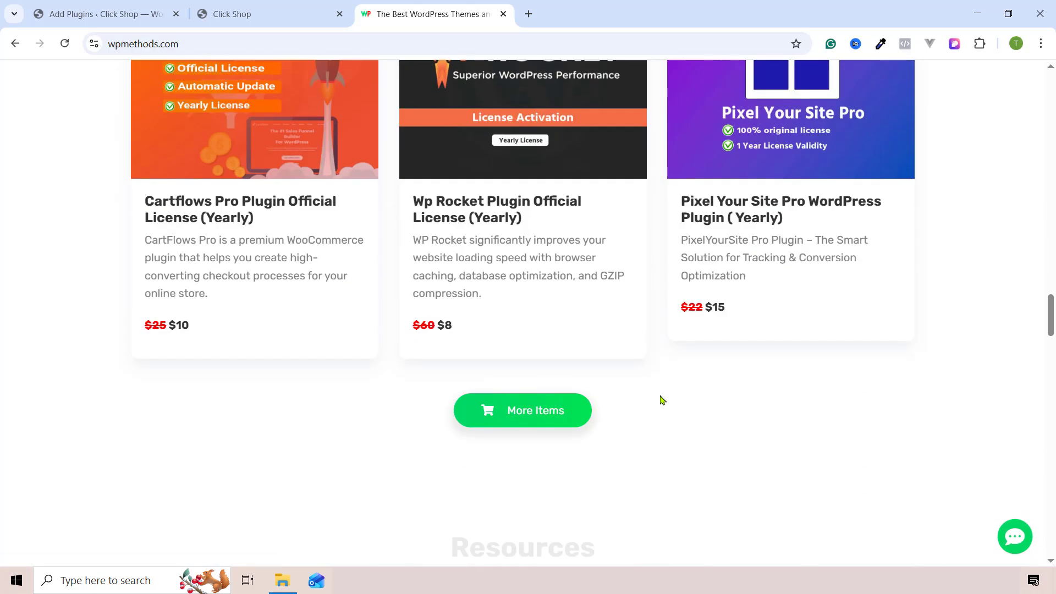
scroll(662, 398, up, 10)
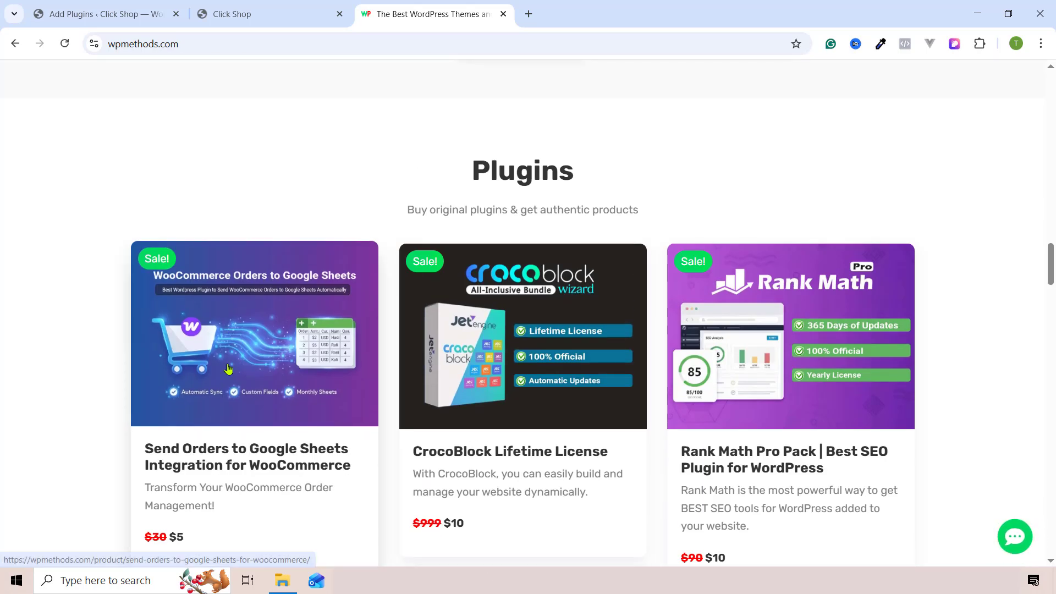
click(251, 331)
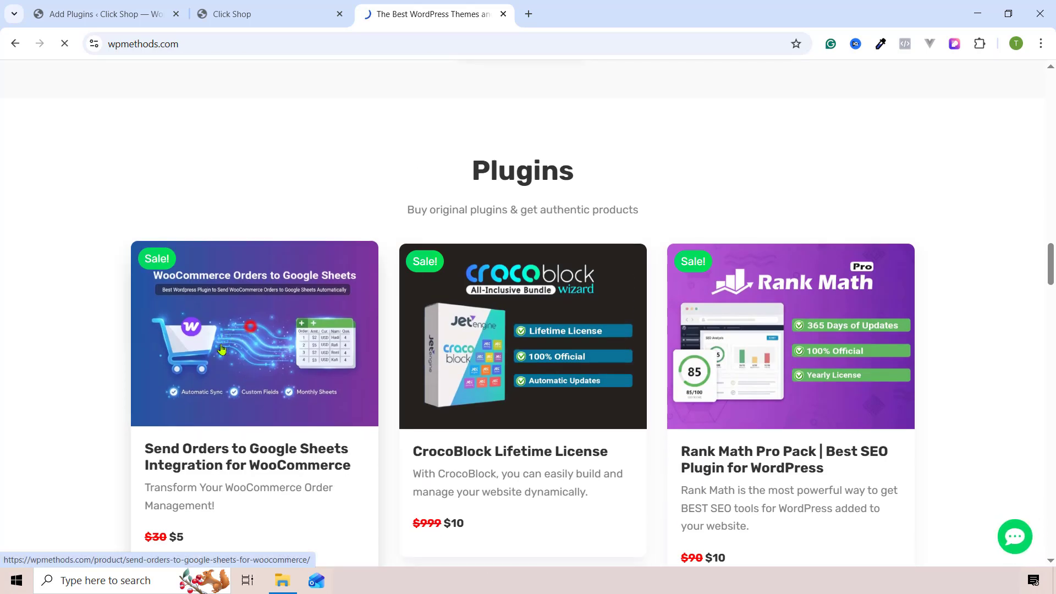
Download the free version of the Send Orders to Google Sheets plugin from its product description
scroll(513, 292, down, 10)
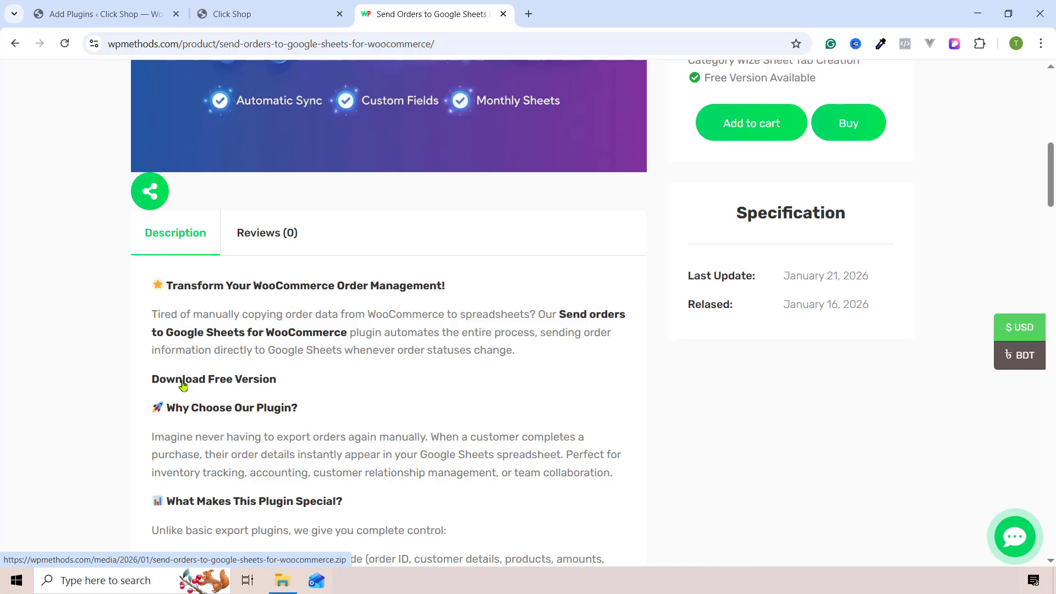
click(203, 384)
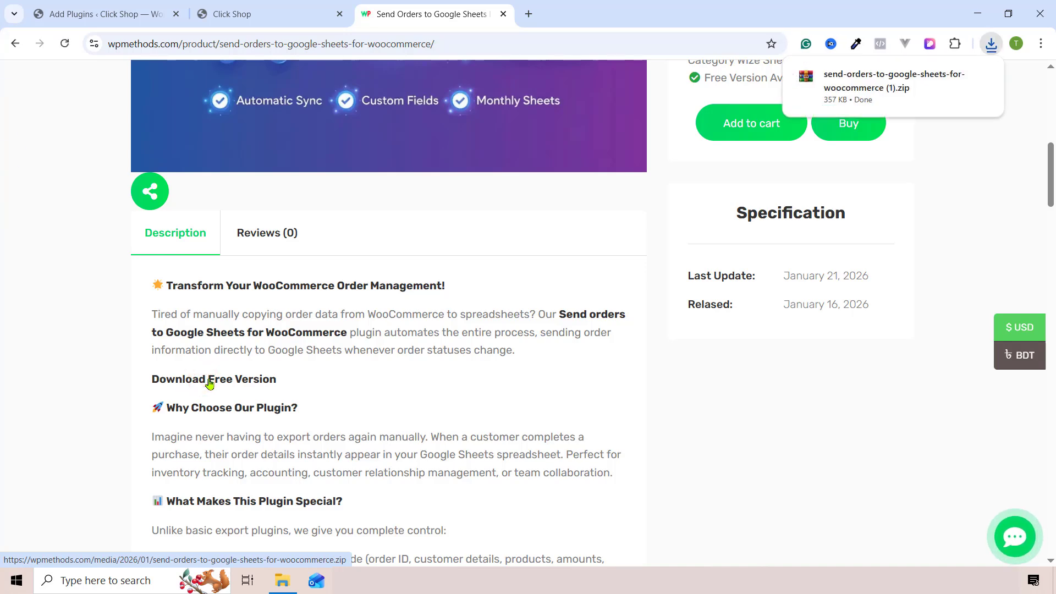
scroll(209, 380, up, 1)
Install and activate the plugin on Click Shop from send-orders-to-google-sheets-for-woocommerce.zip
click(110, 14)
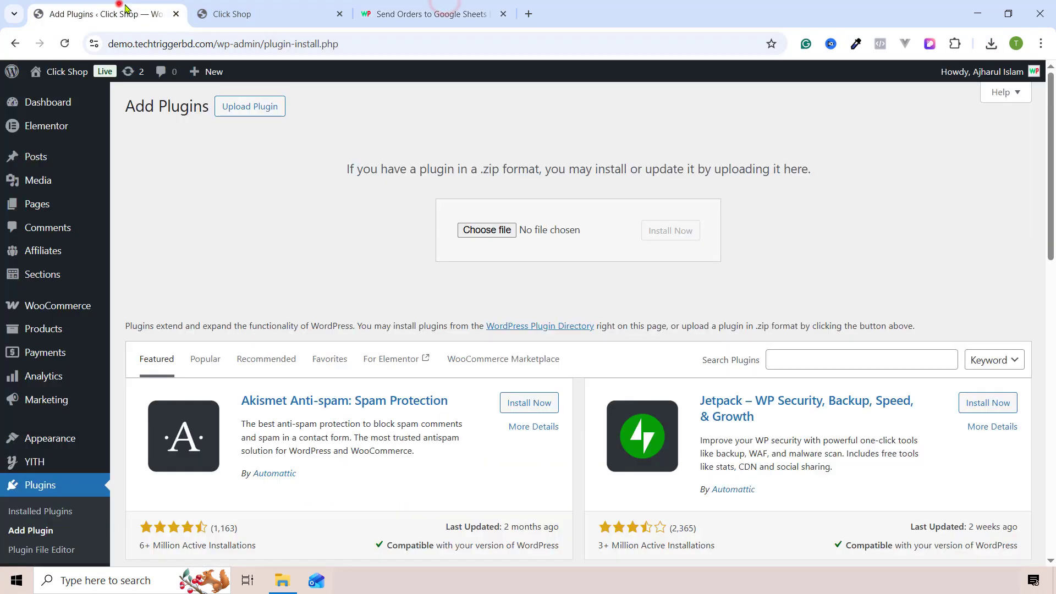
click(473, 230)
click(412, 272)
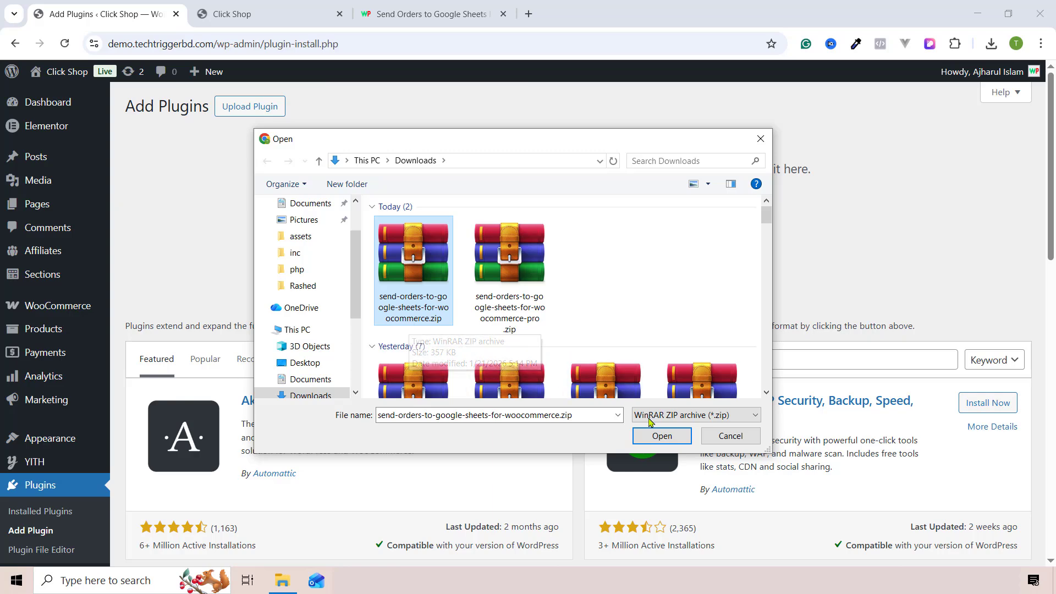
click(662, 435)
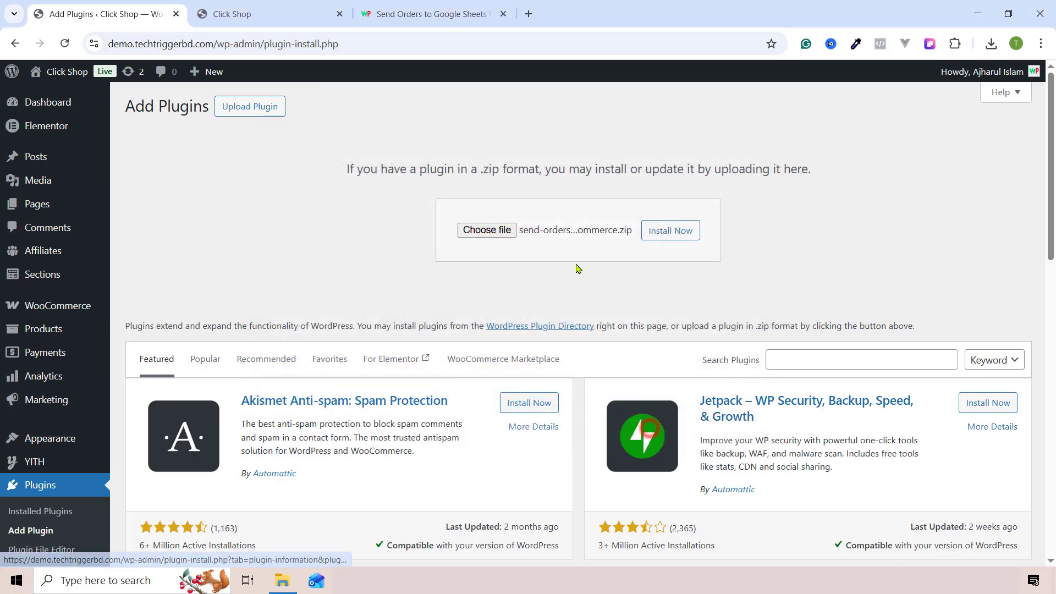
click(670, 231)
click(163, 230)
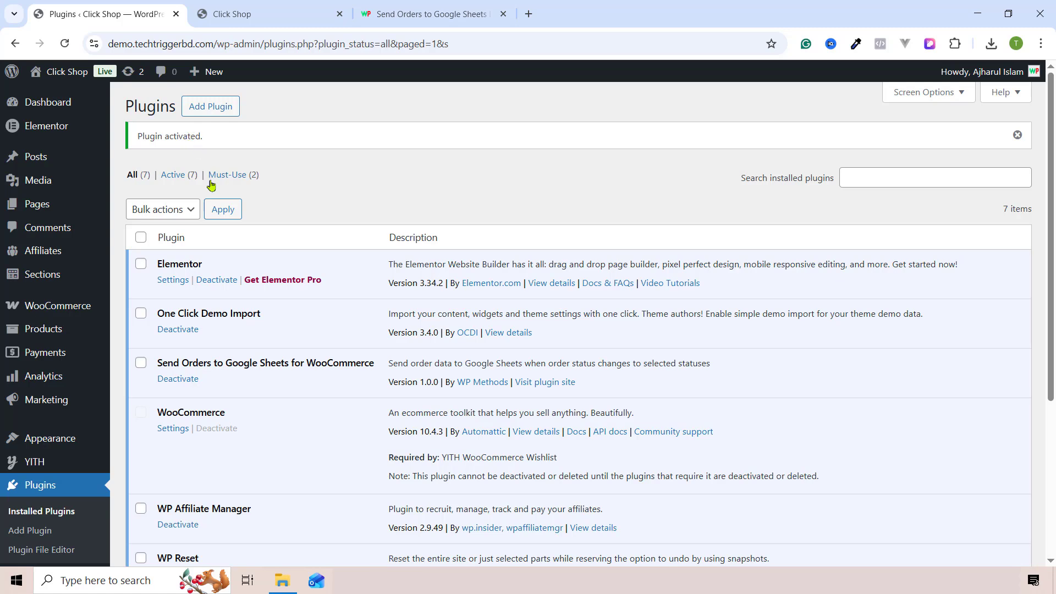
Open the WC Orders to Google Sheets settings and add On hold to the trigger order statuses
scroll(316, 351, down, 4)
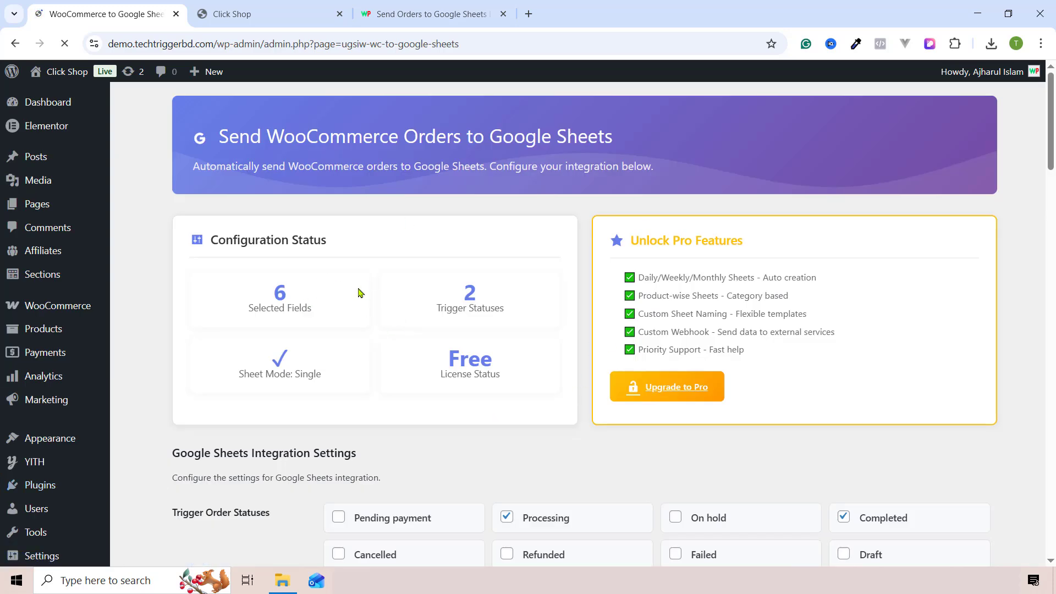
scroll(285, 304, down, 1)
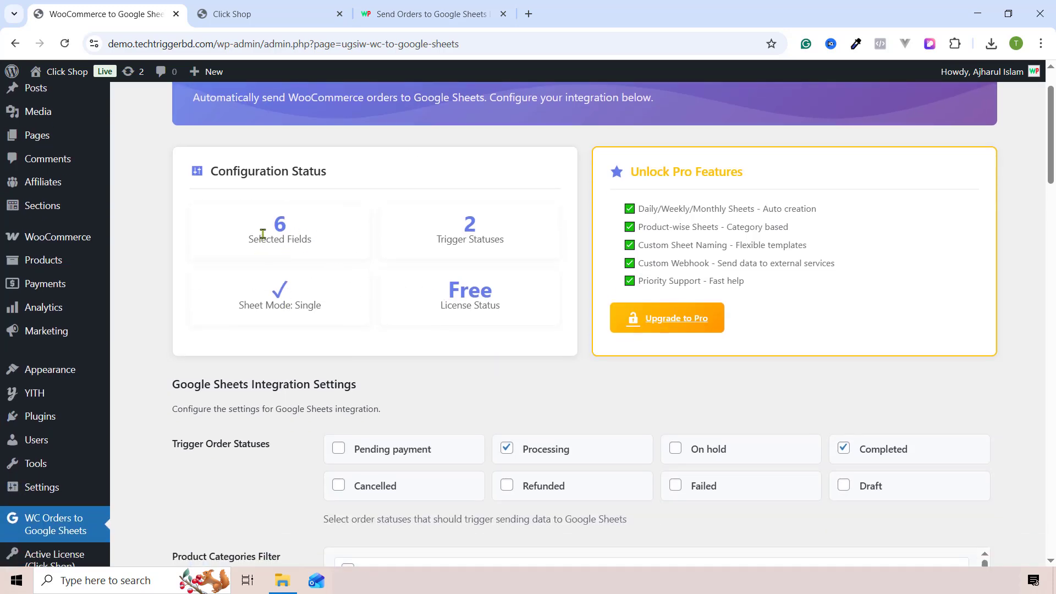
scroll(468, 278, up, 1)
scroll(495, 259, down, 3)
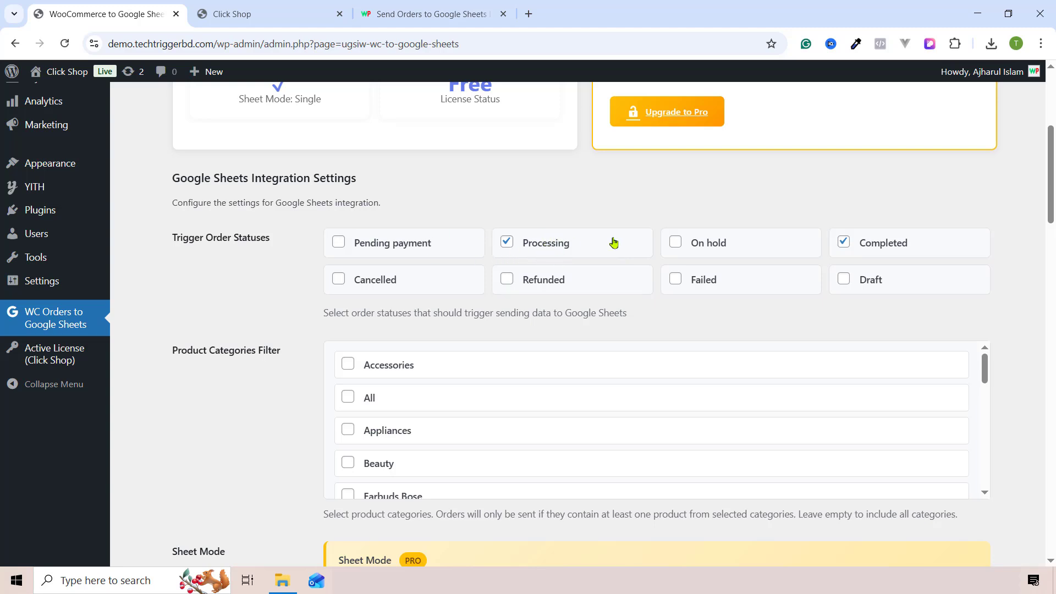
click(709, 244)
Review the trigger order statuses and look through the categories offered in the Product Categories Filter
scroll(165, 206, down, 3)
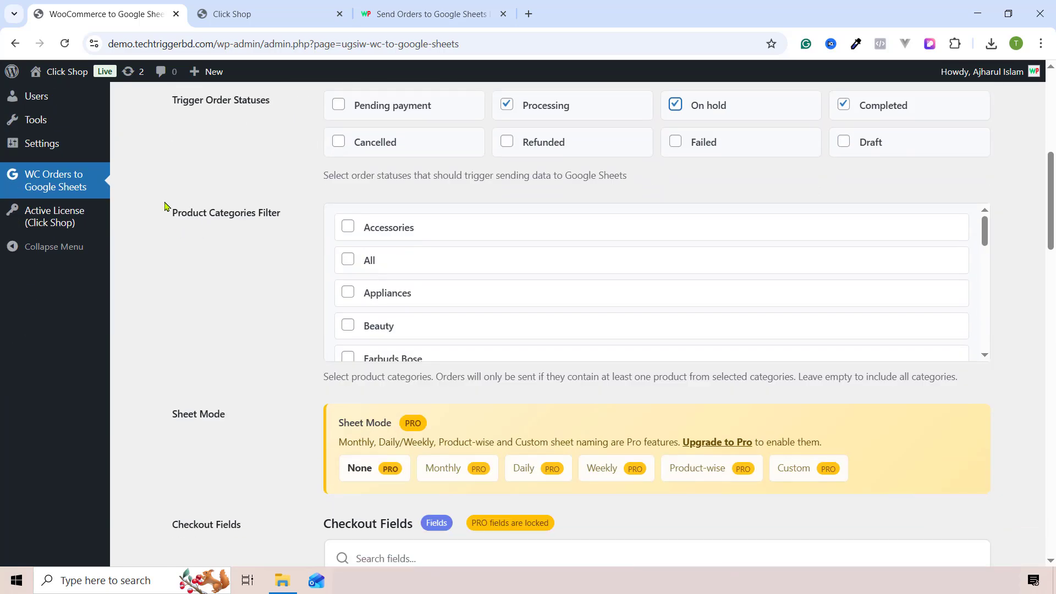
scroll(411, 298, up, 3)
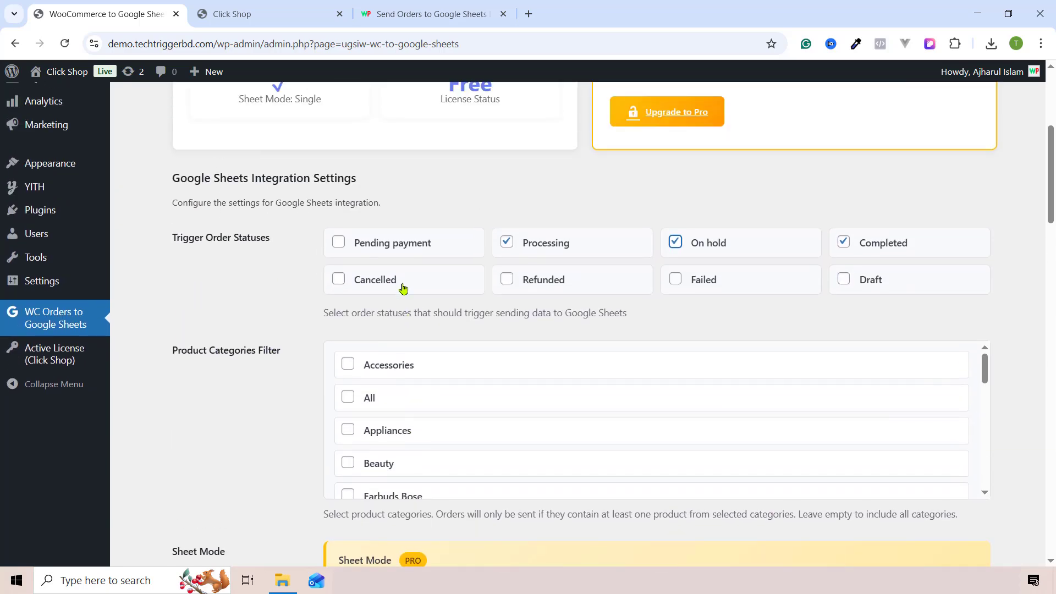
scroll(401, 286, down, 3)
scroll(389, 267, down, 6)
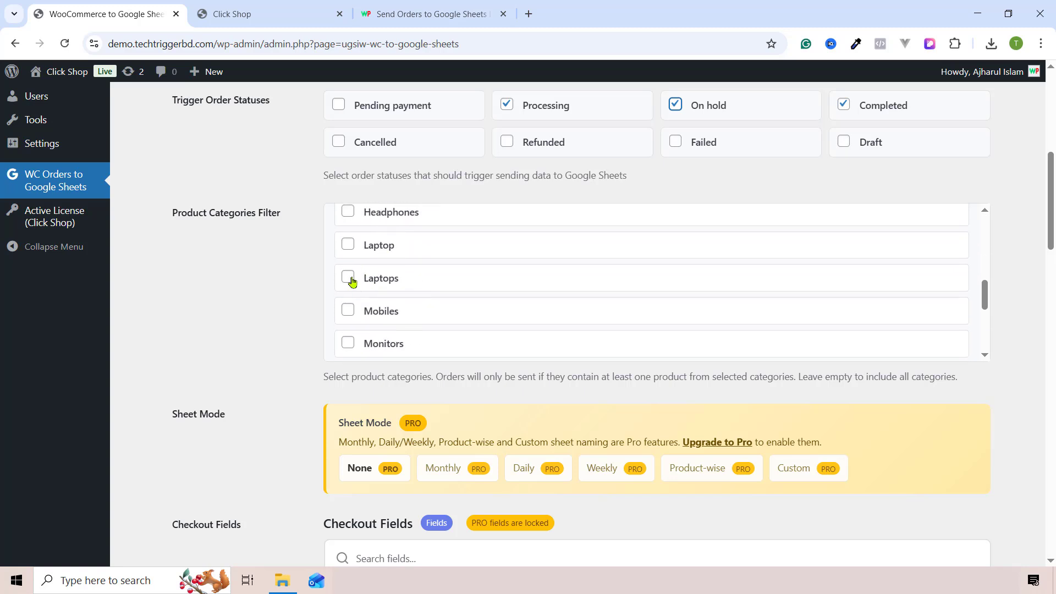
scroll(352, 278, up, 6)
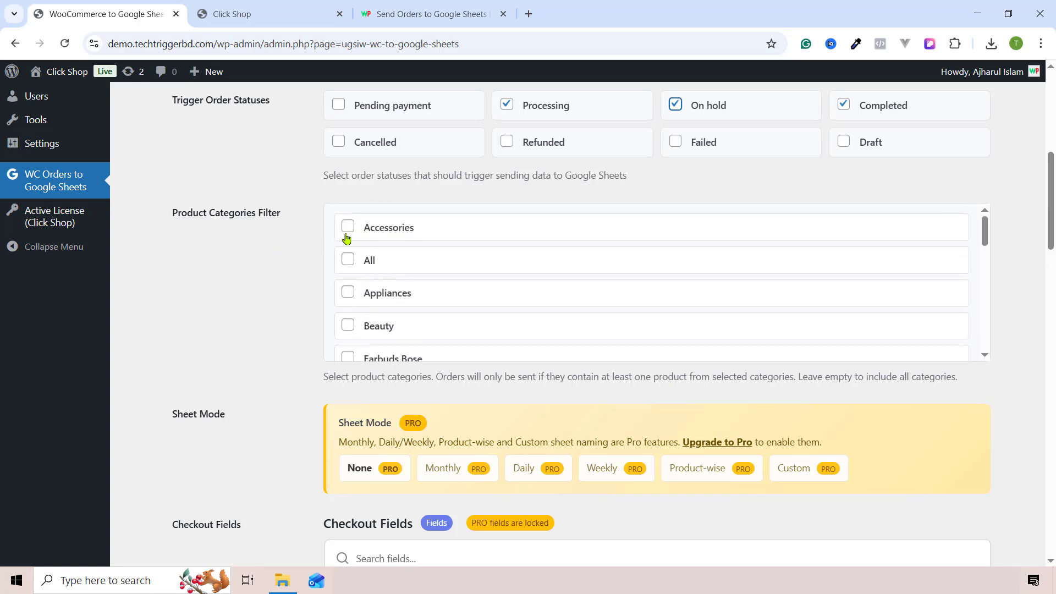
scroll(365, 324, down, 3)
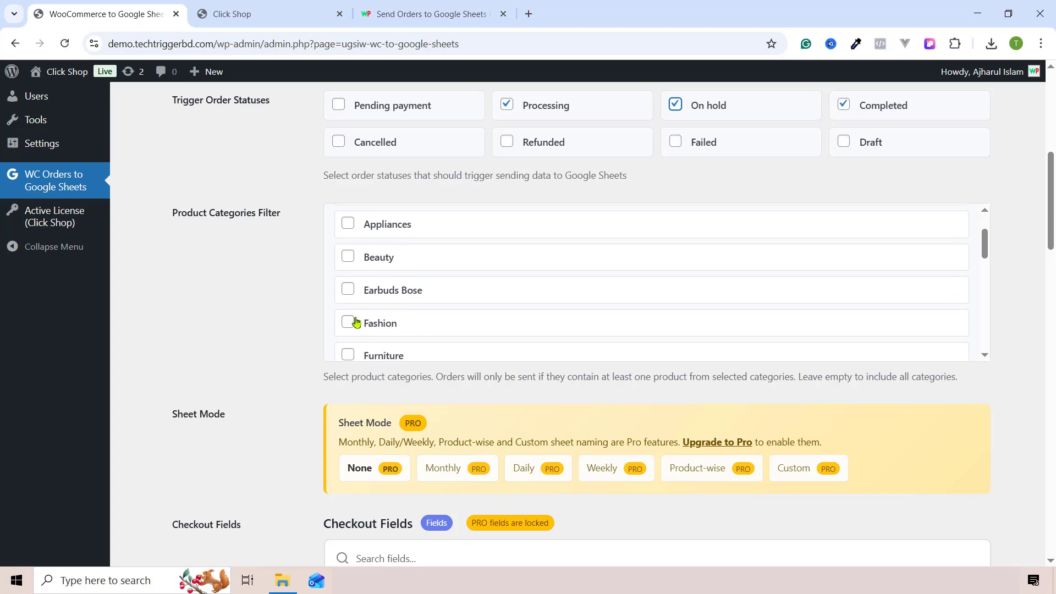
scroll(273, 267, up, 1)
scroll(273, 267, down, 1)
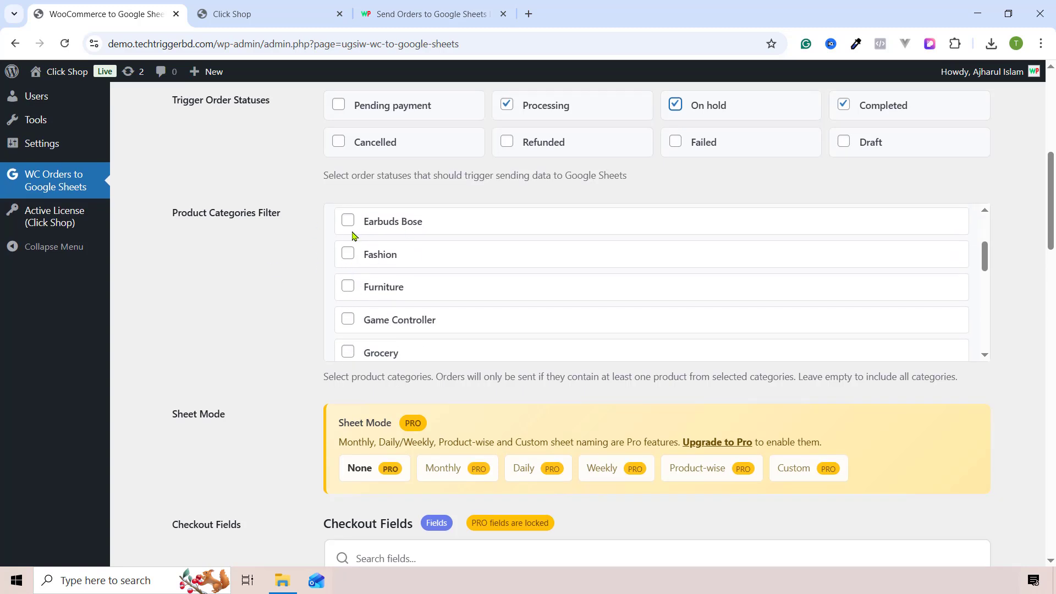
scroll(404, 309, down, 3)
scroll(405, 311, up, 4)
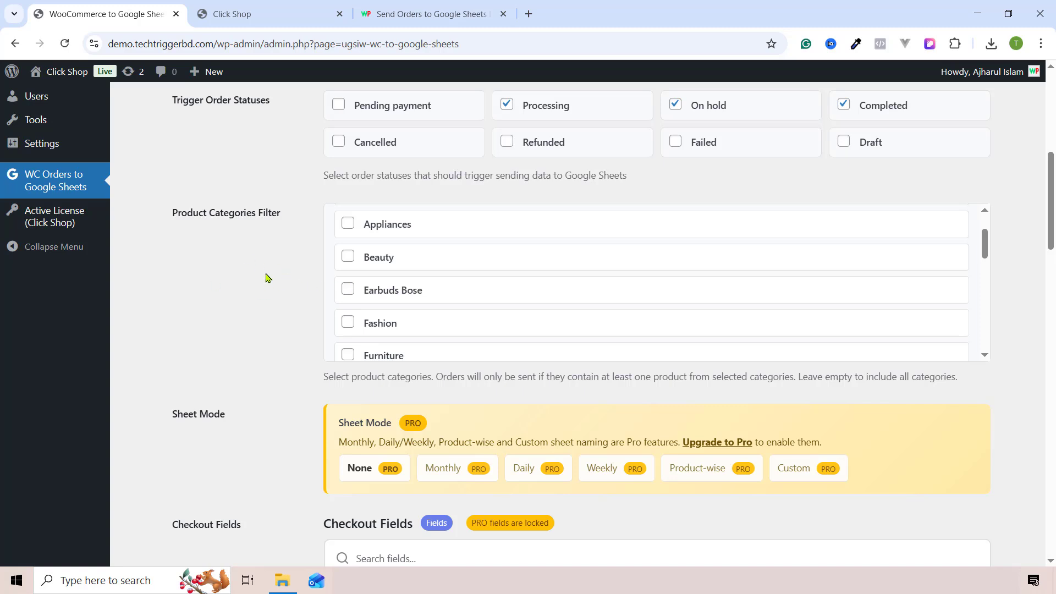
Include Order Currency, Email Address, Phone, Billing Address and Payment Method in the checkout fields sent to Google Sheets
scroll(243, 374, down, 2)
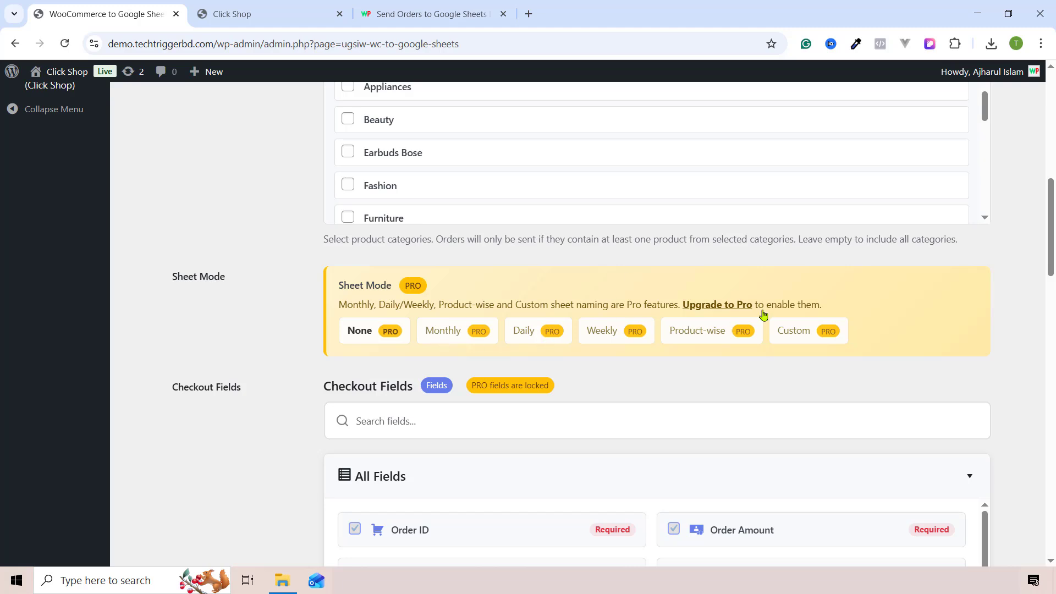
scroll(424, 314, down, 3)
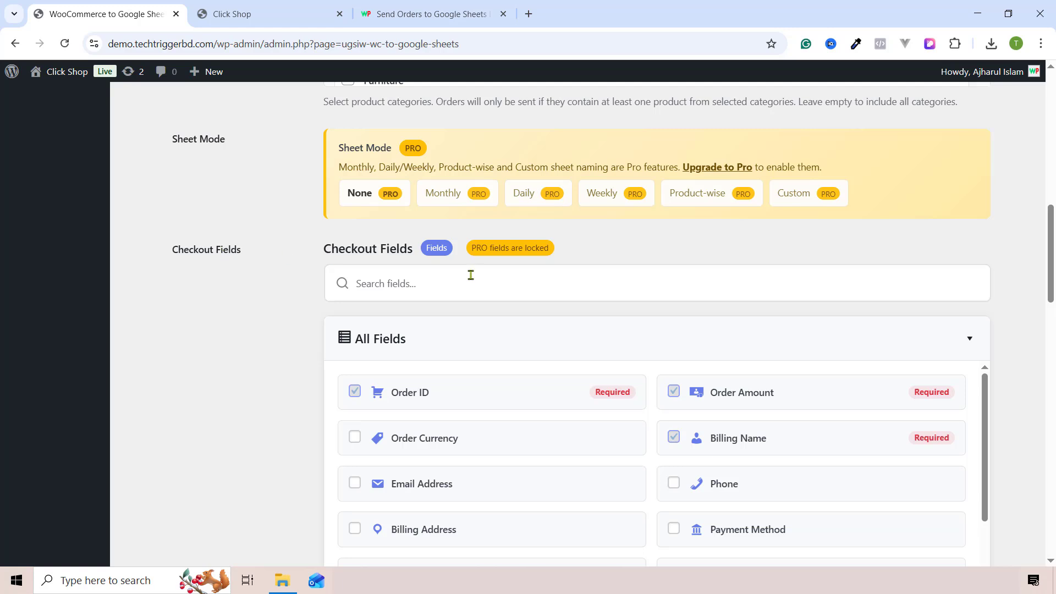
scroll(471, 275, down, 4)
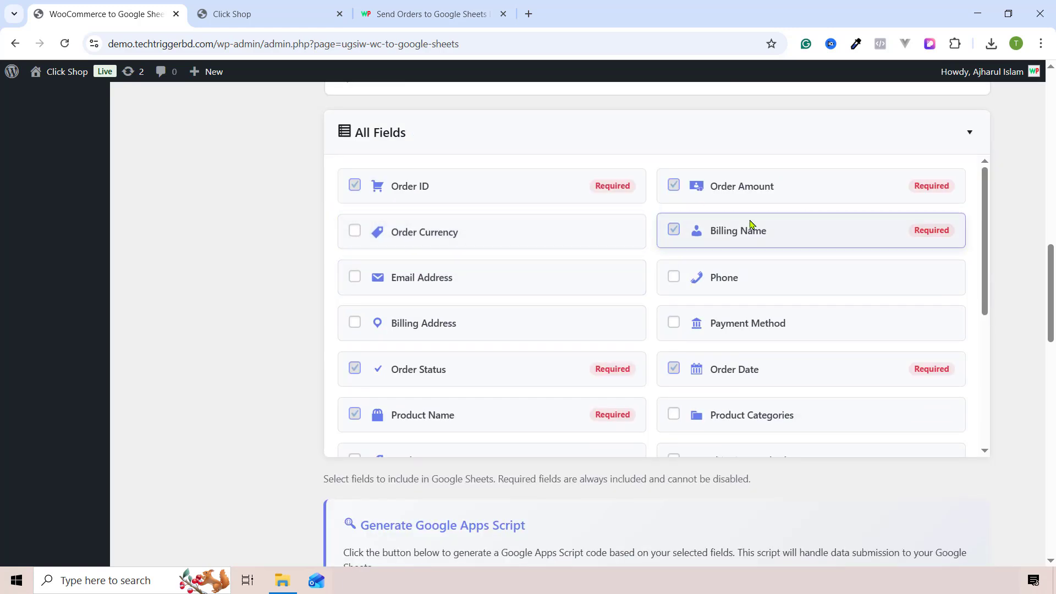
click(413, 232)
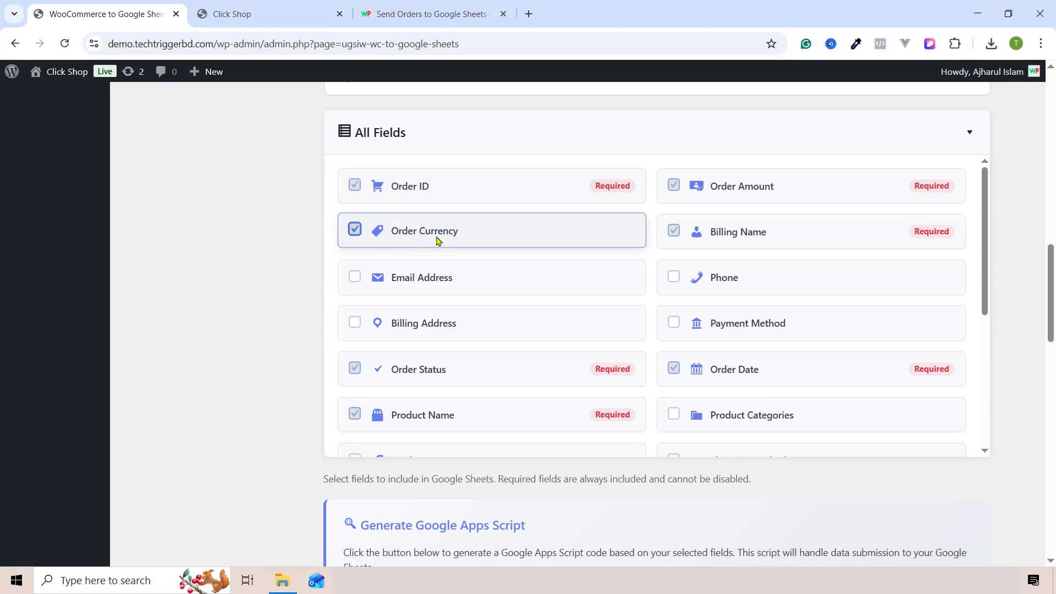
click(418, 278)
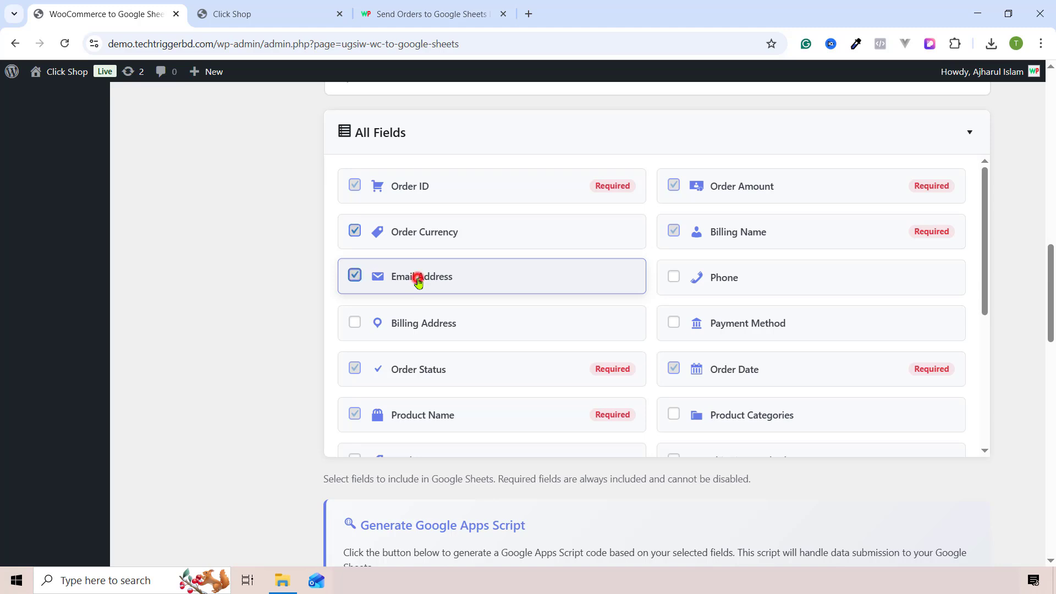
click(736, 278)
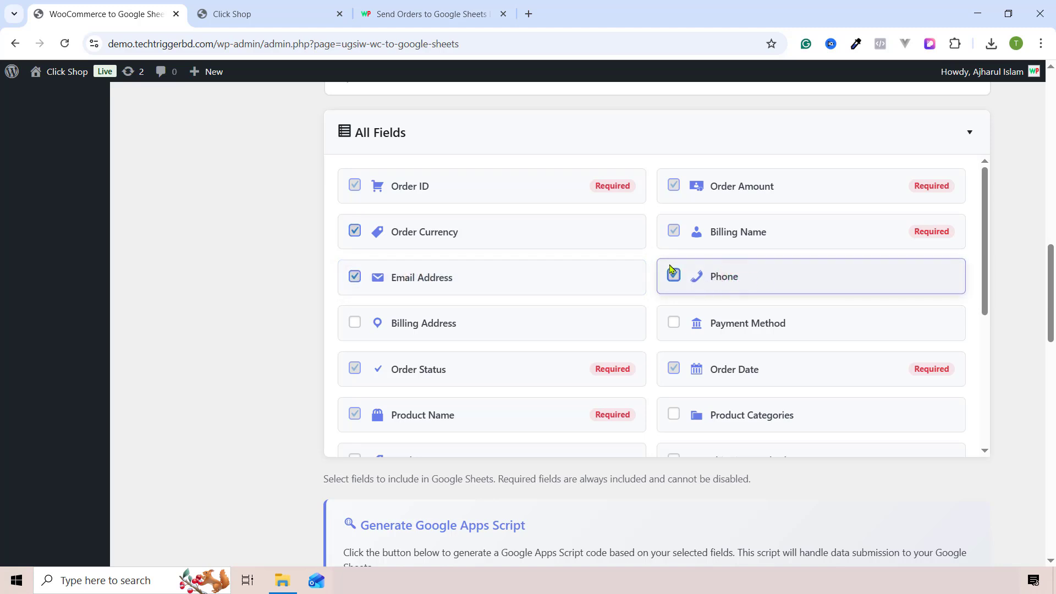
click(439, 329)
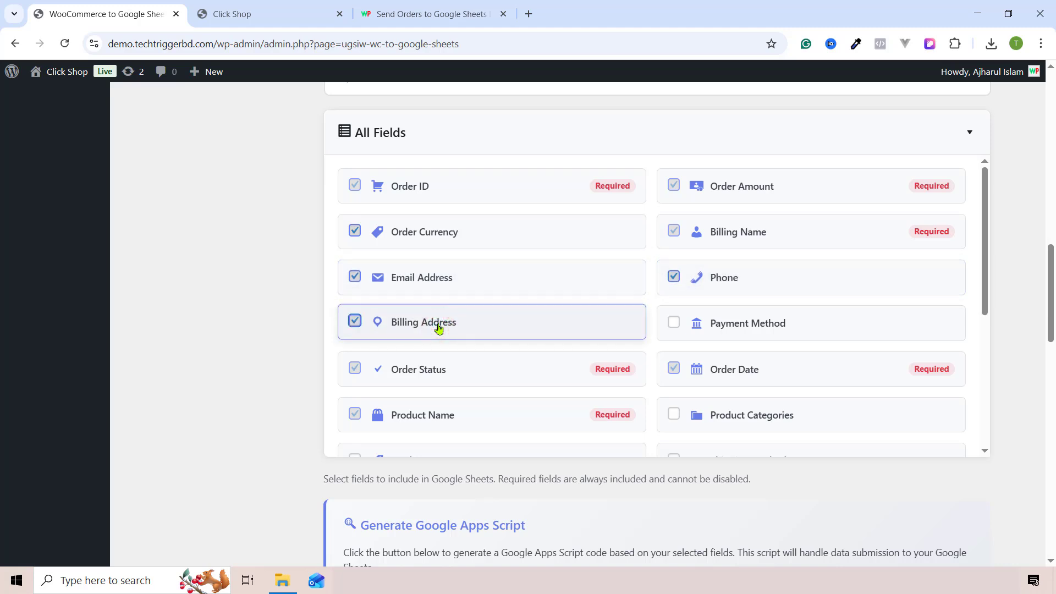
click(695, 328)
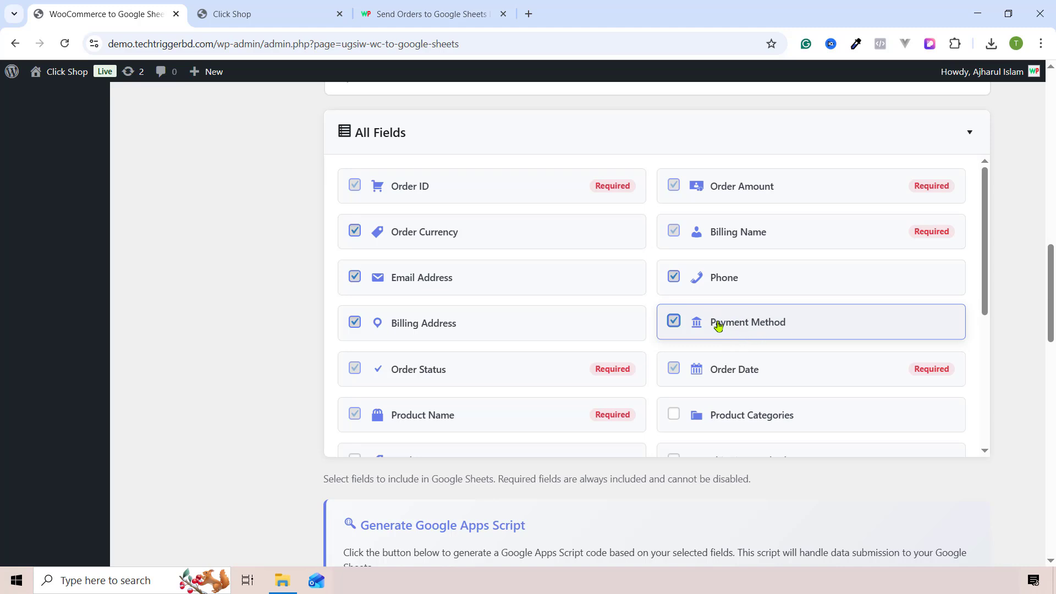
Add Product Categories, Product Type, Shipping Method and Total Discount to the selected checkout fields, leaving Customer Note out
scroll(733, 346, down, 3)
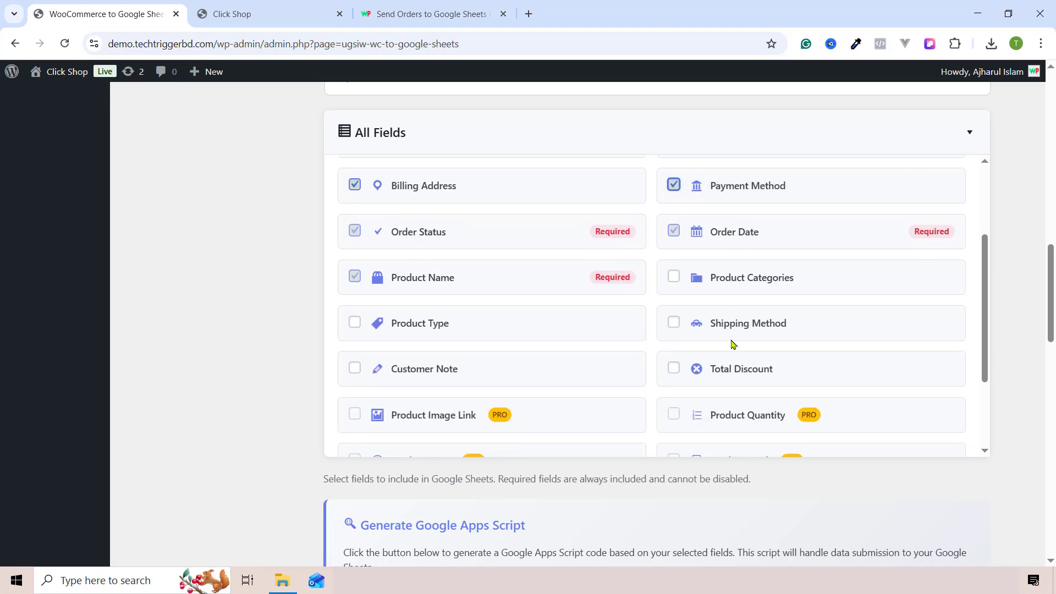
scroll(736, 249, up, 1)
scroll(654, 307, down, 1)
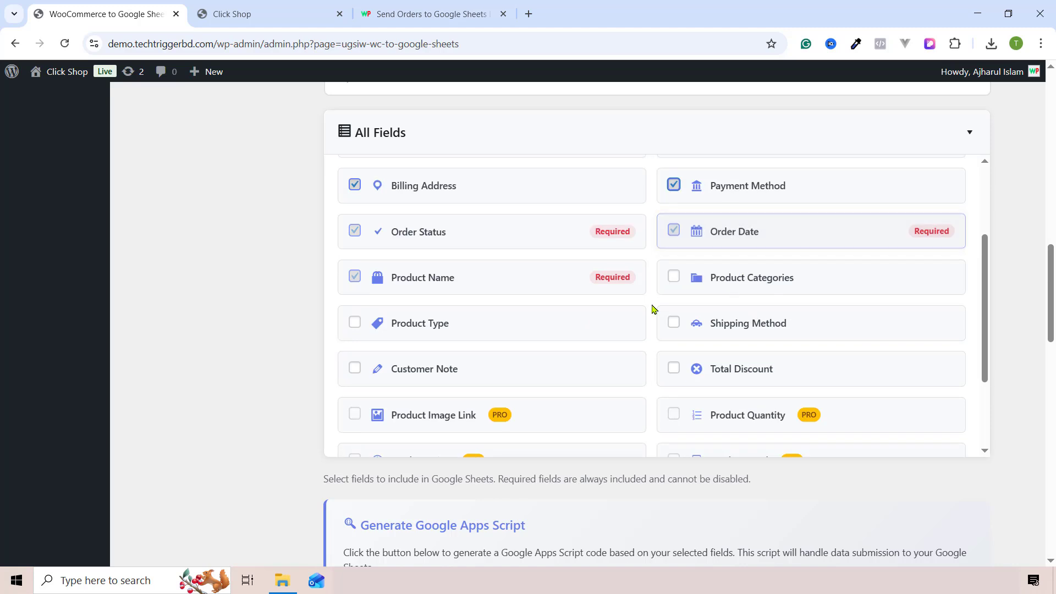
click(743, 283)
click(432, 324)
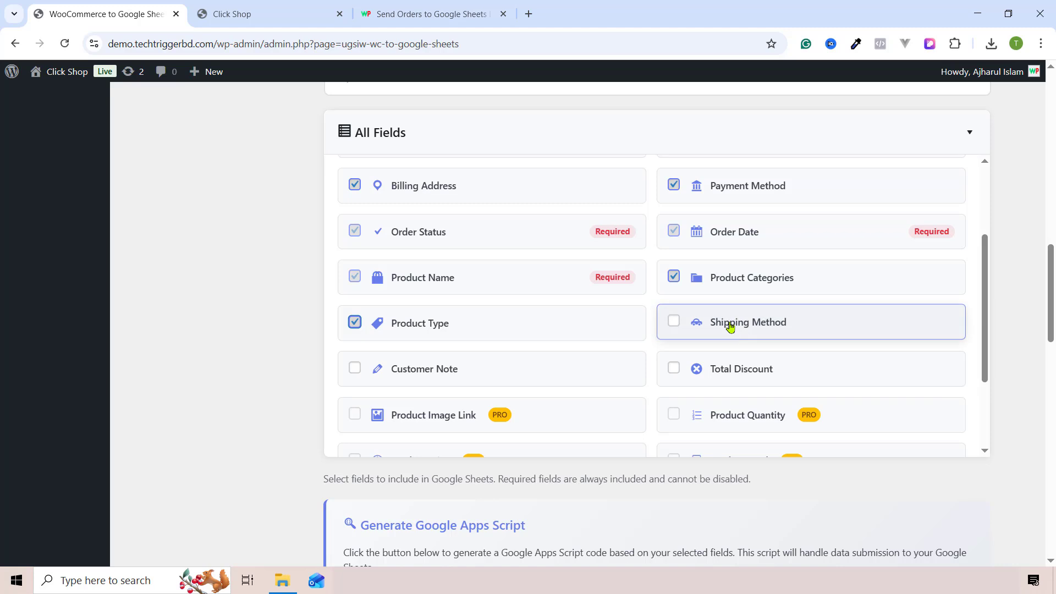
click(751, 308)
click(418, 368)
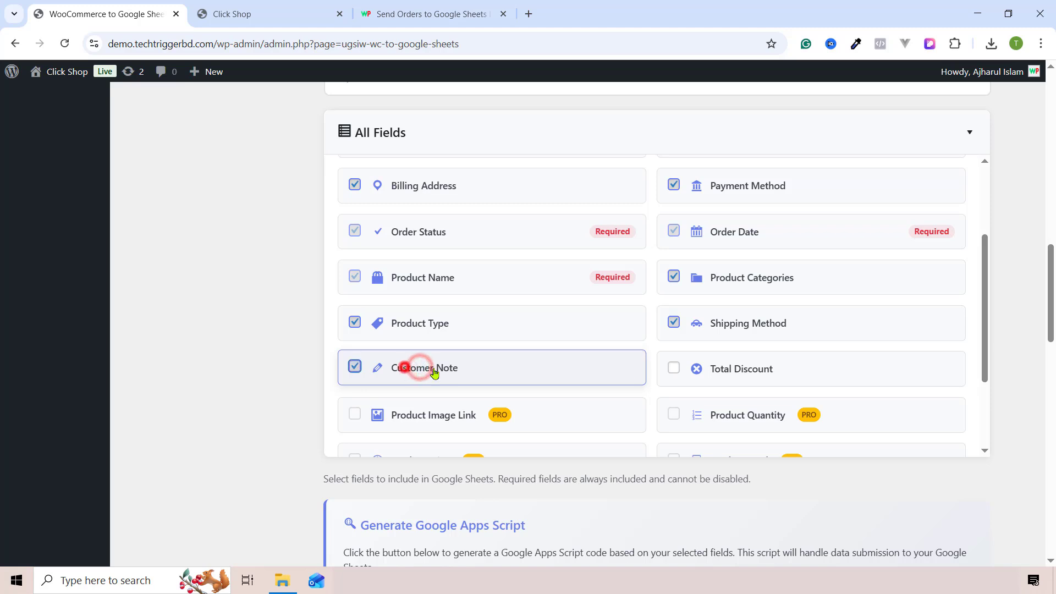
click(411, 370)
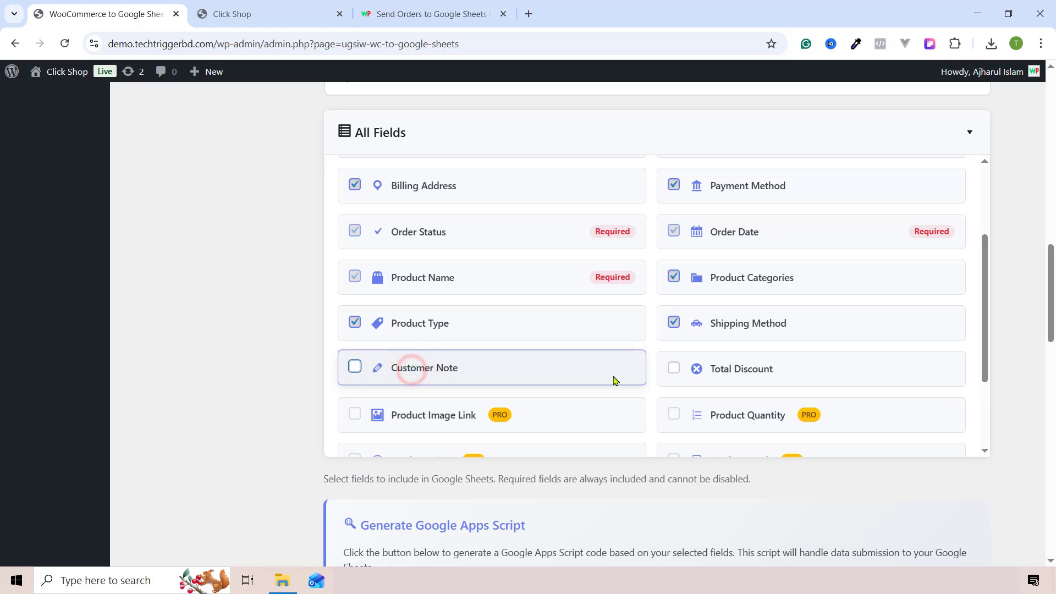
scroll(674, 358, down, 1)
click(711, 299)
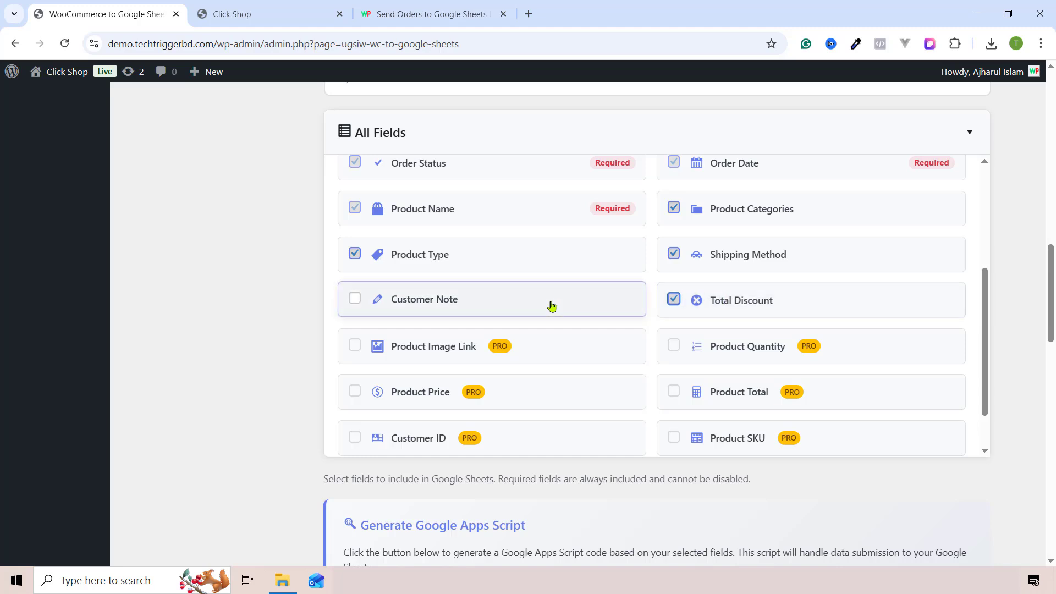
Look over the remaining checkout fields and the configuration summary, and save the plugin settings
scroll(668, 309, down, 1)
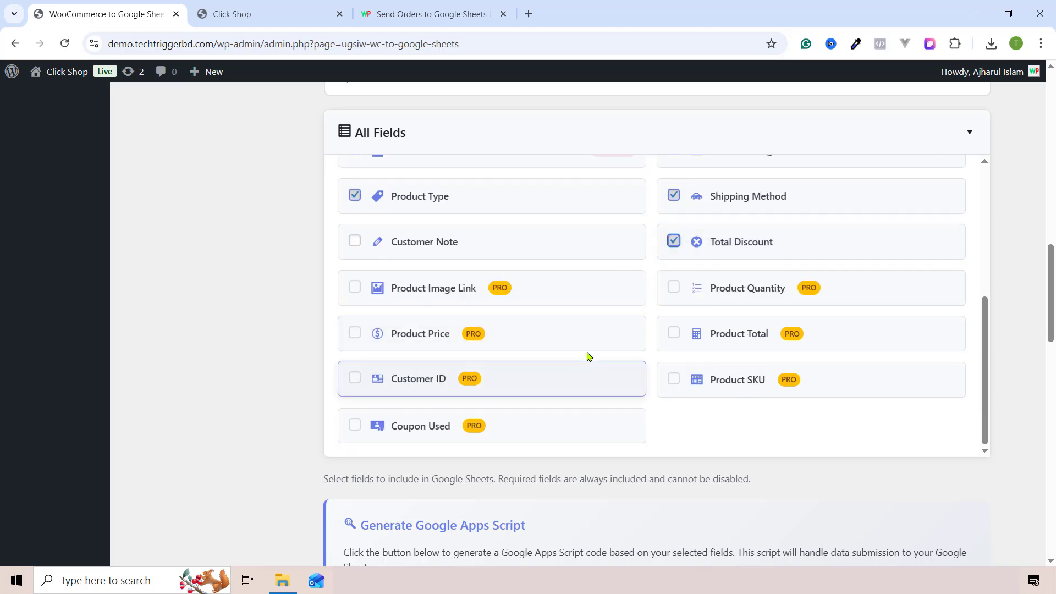
scroll(405, 434, down, 1)
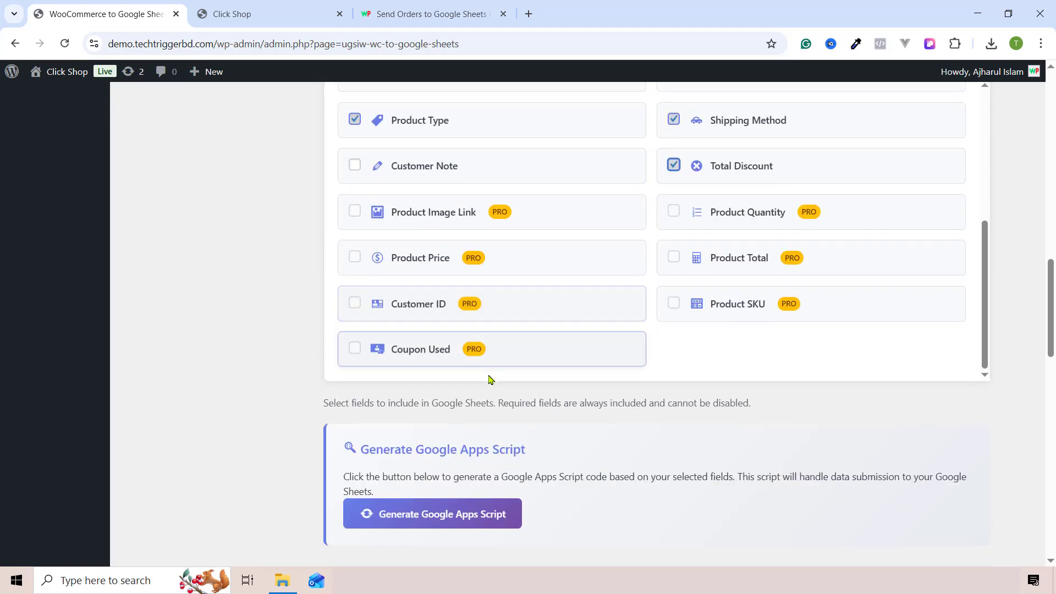
scroll(488, 380, down, 3)
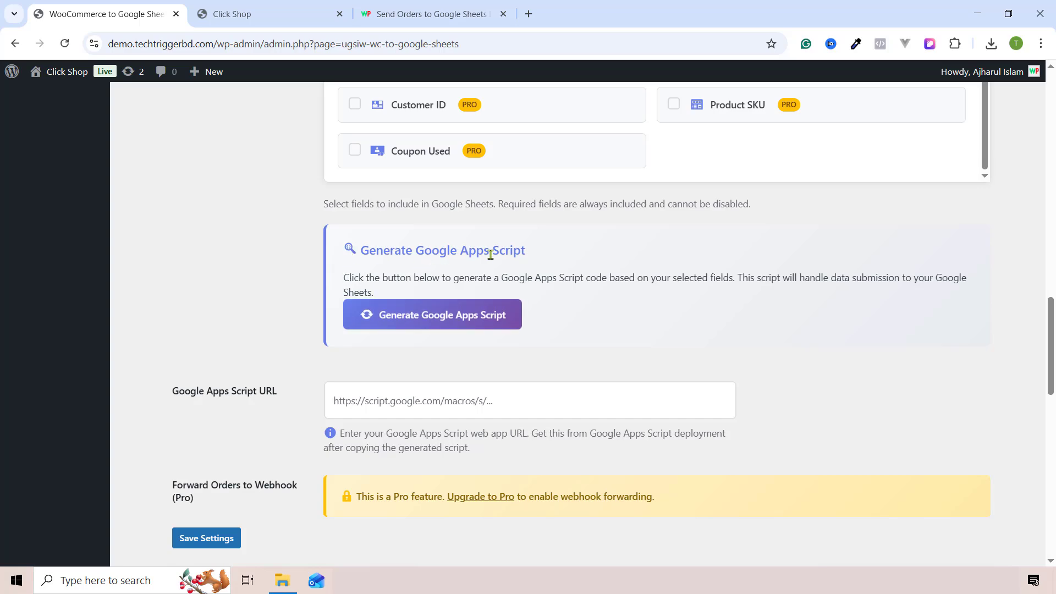
scroll(354, 314, down, 4)
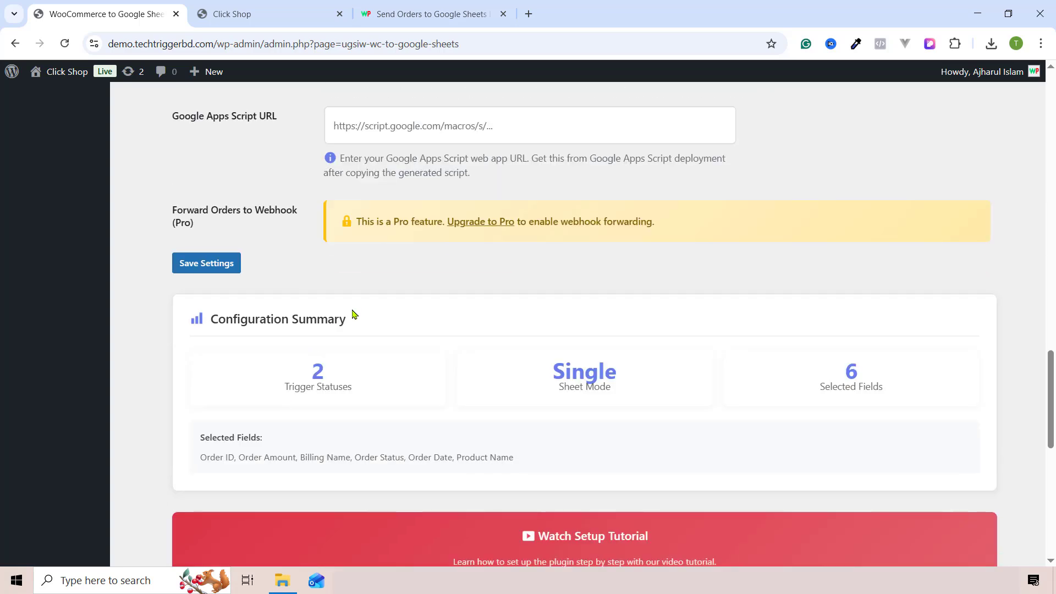
scroll(358, 314, up, 5)
scroll(302, 390, down, 4)
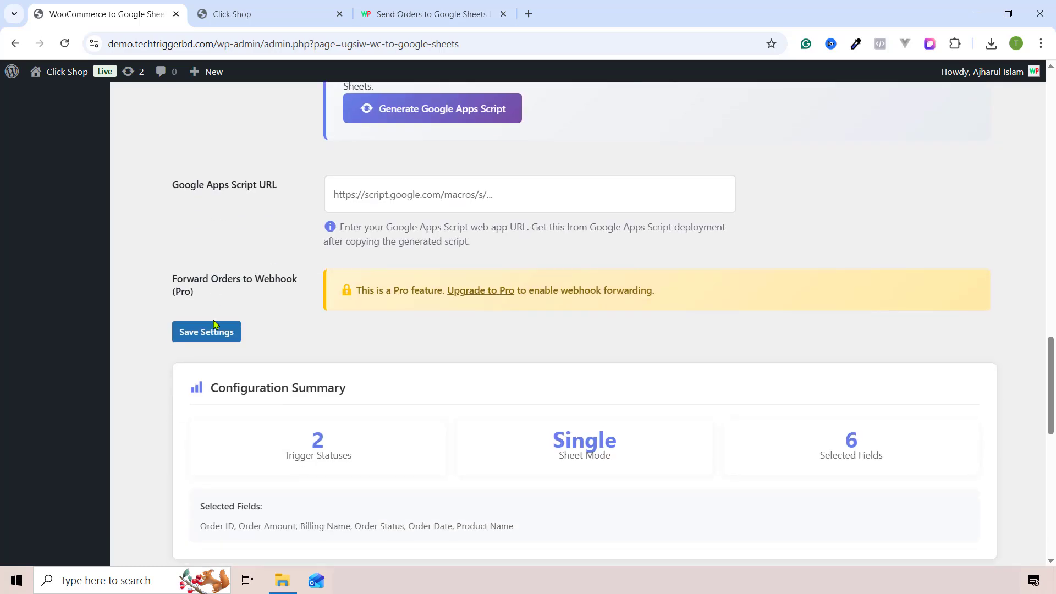
click(213, 333)
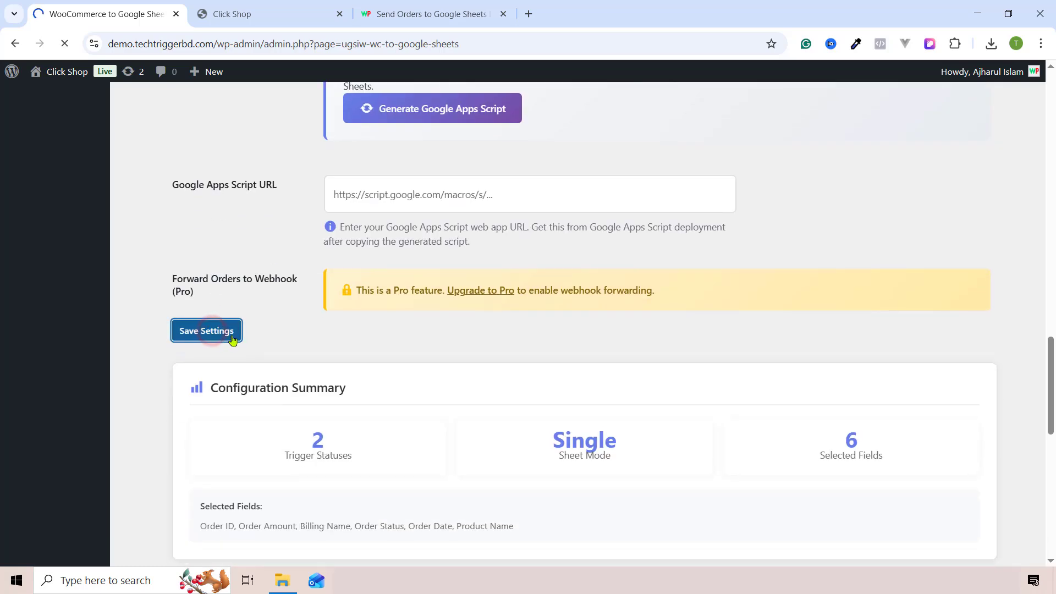
Generate the Google Apps Script code for the selected fields and copy the whole script to the clipboard
scroll(525, 297, down, 8)
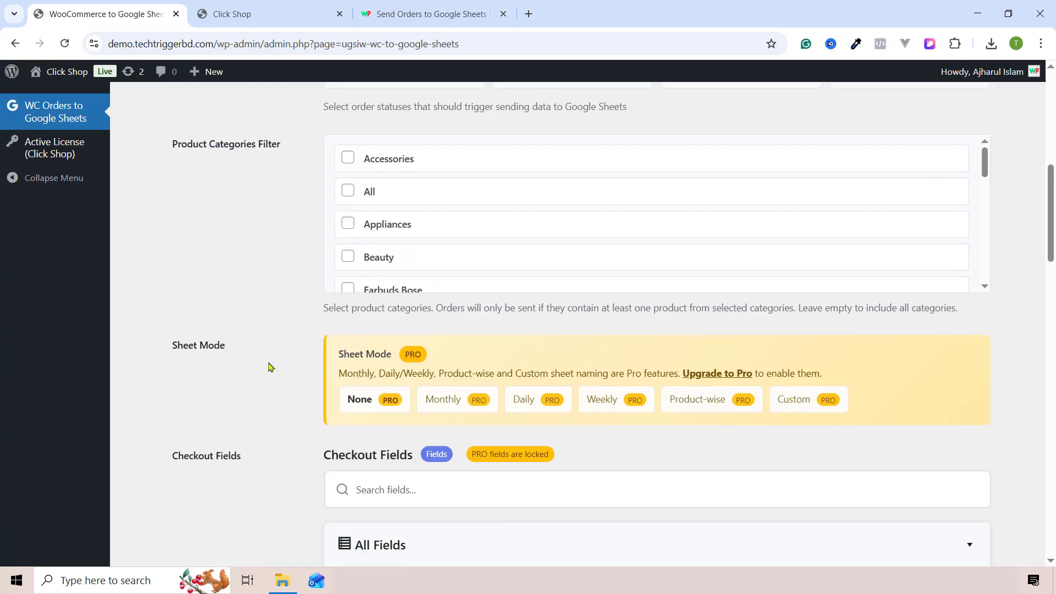
scroll(292, 333, down, 10)
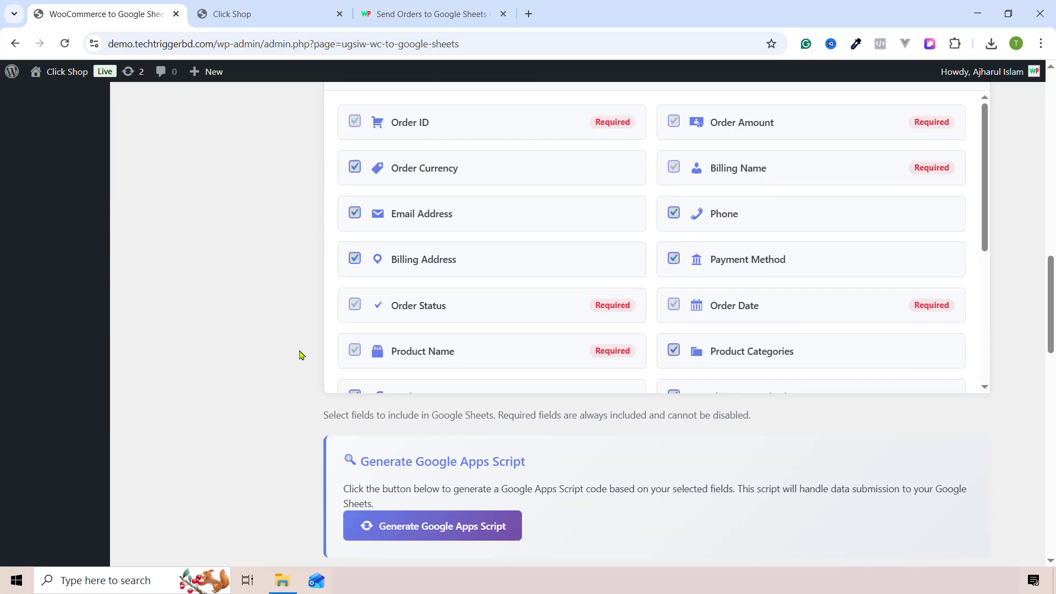
click(392, 329)
scroll(445, 384, down, 8)
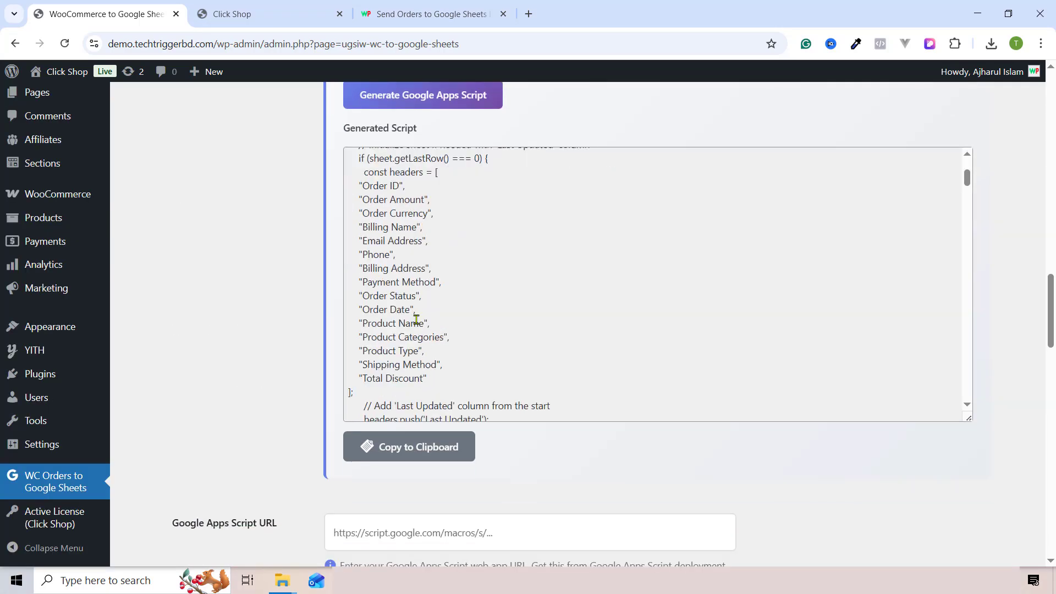
scroll(420, 319, up, 5)
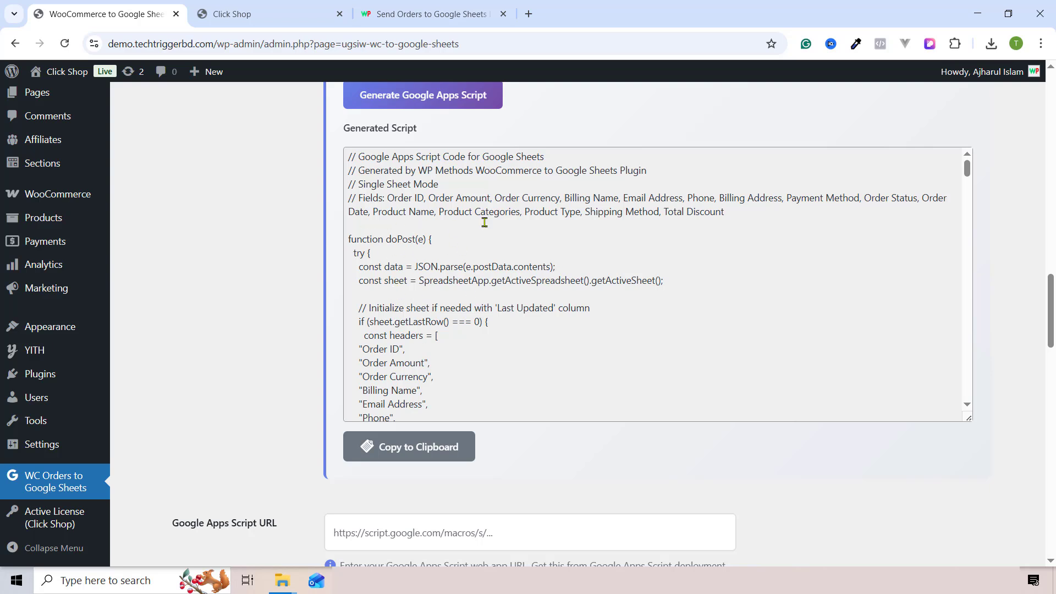
click(410, 444)
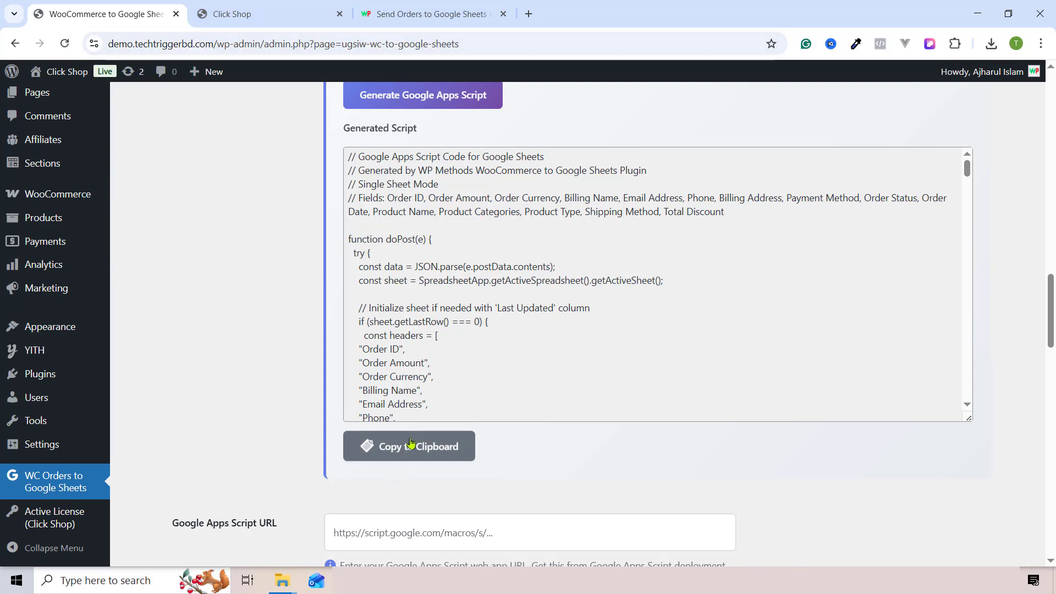
click(400, 453)
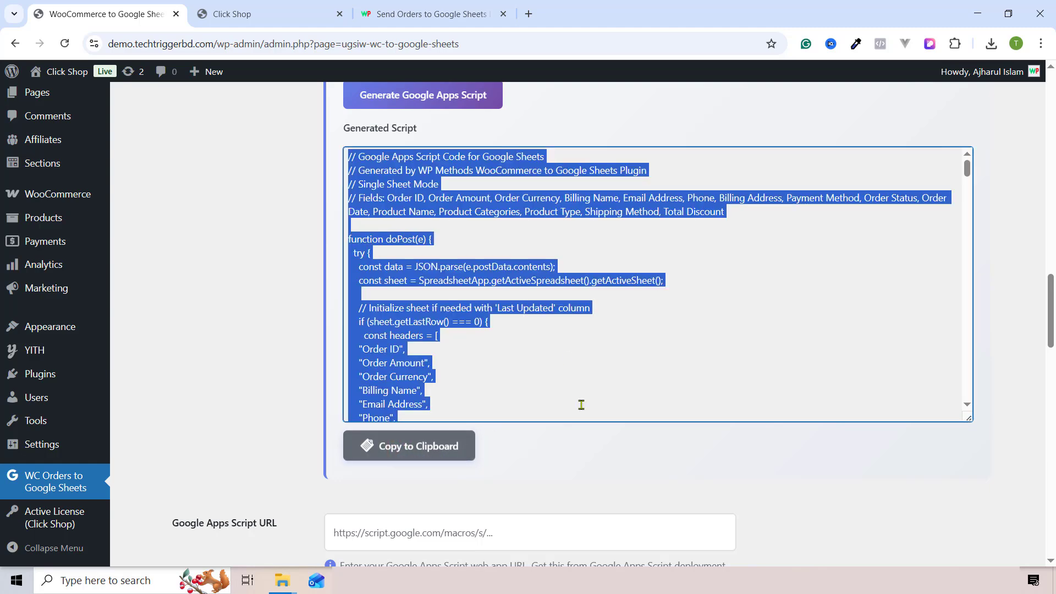
Open drive.google.com in a new browser tab and create a blank Google Sheets spreadsheet
click(529, 14)
text(drive.google.com)
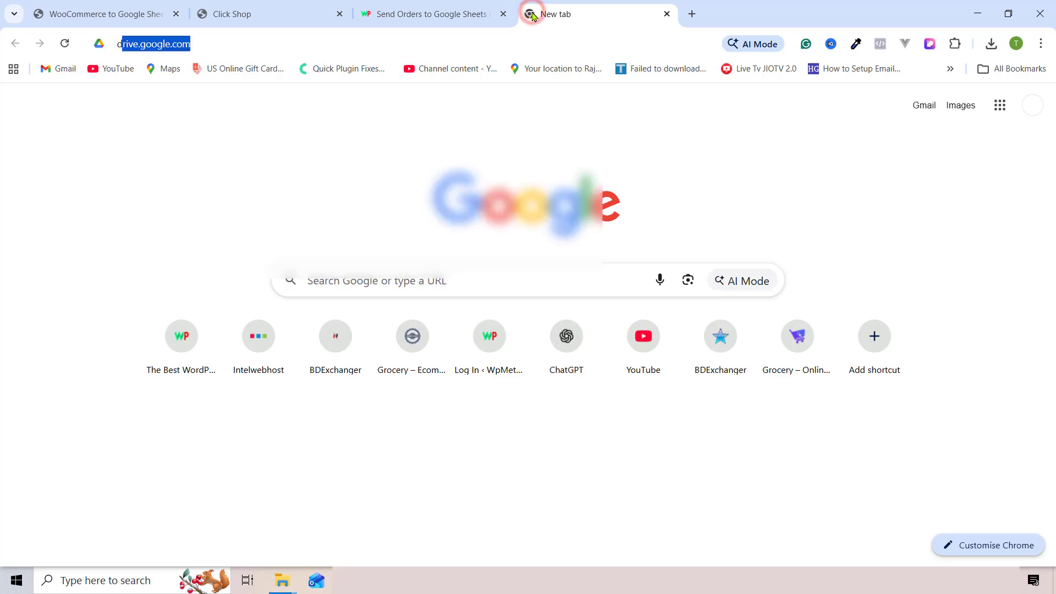
key(Return)
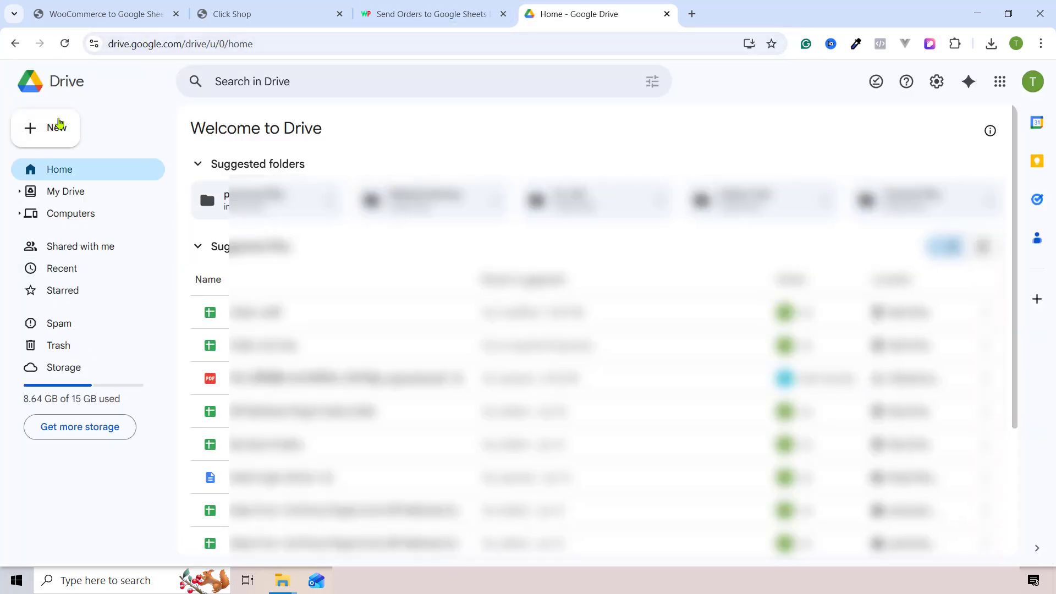
click(59, 124)
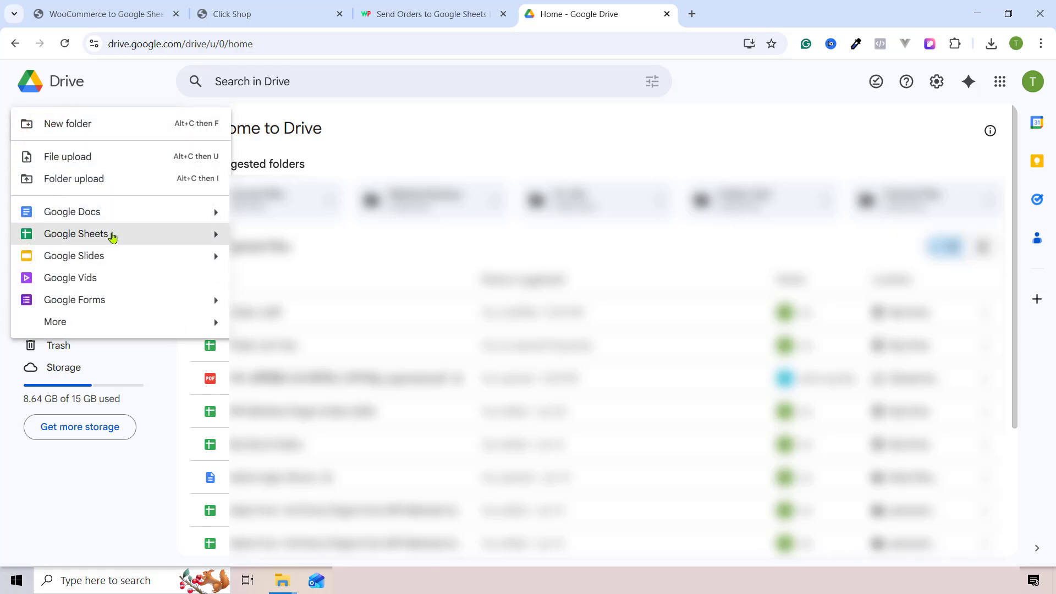
mouse_move(197, 238)
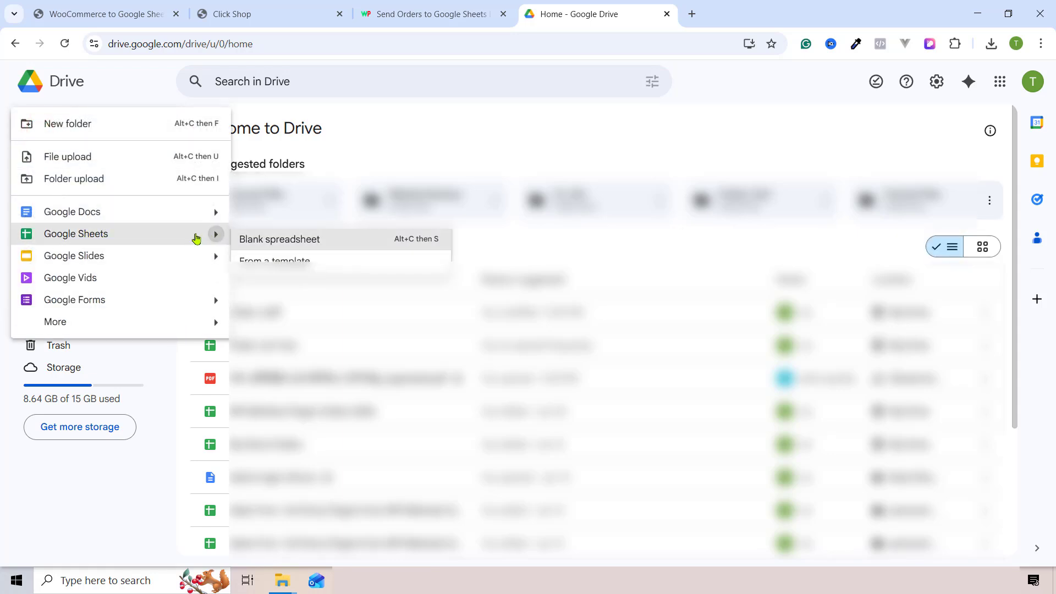
click(293, 240)
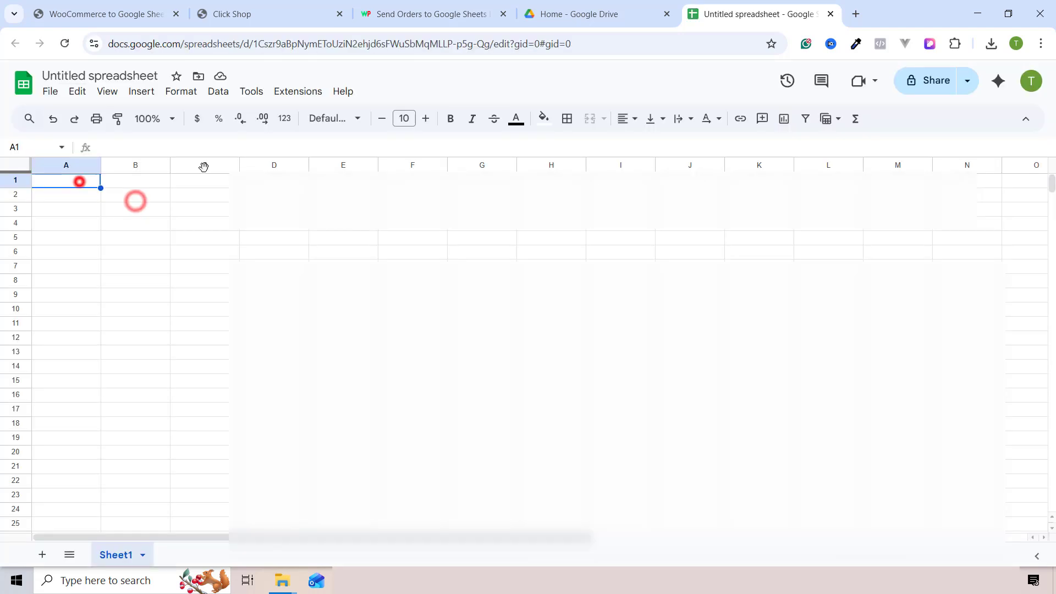
Open the Apps Script editor for the new spreadsheet, dismiss the signed-in account notice and place the cursor in Code.gs
click(293, 94)
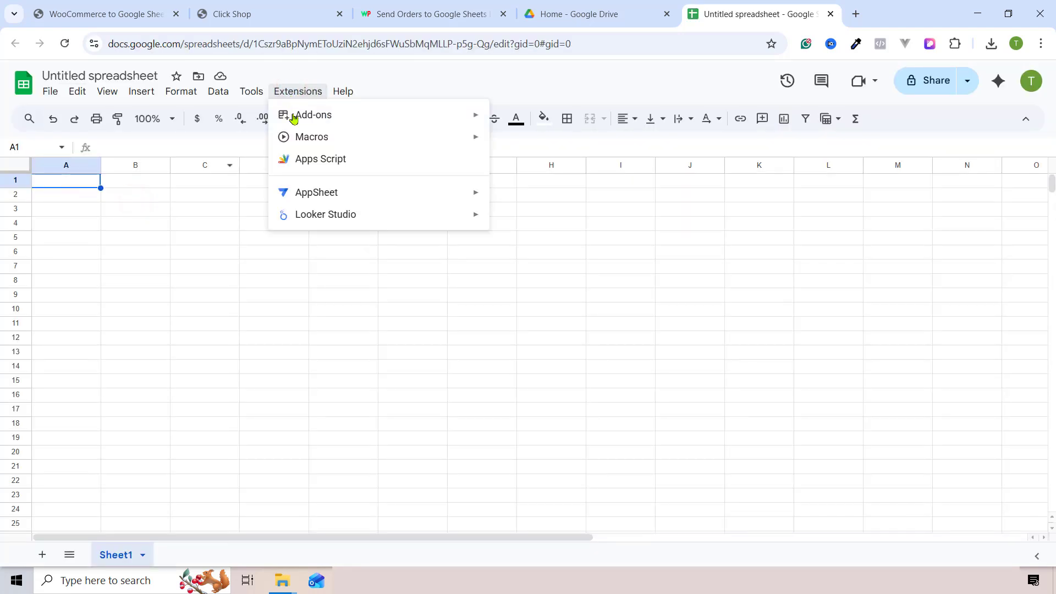
click(322, 164)
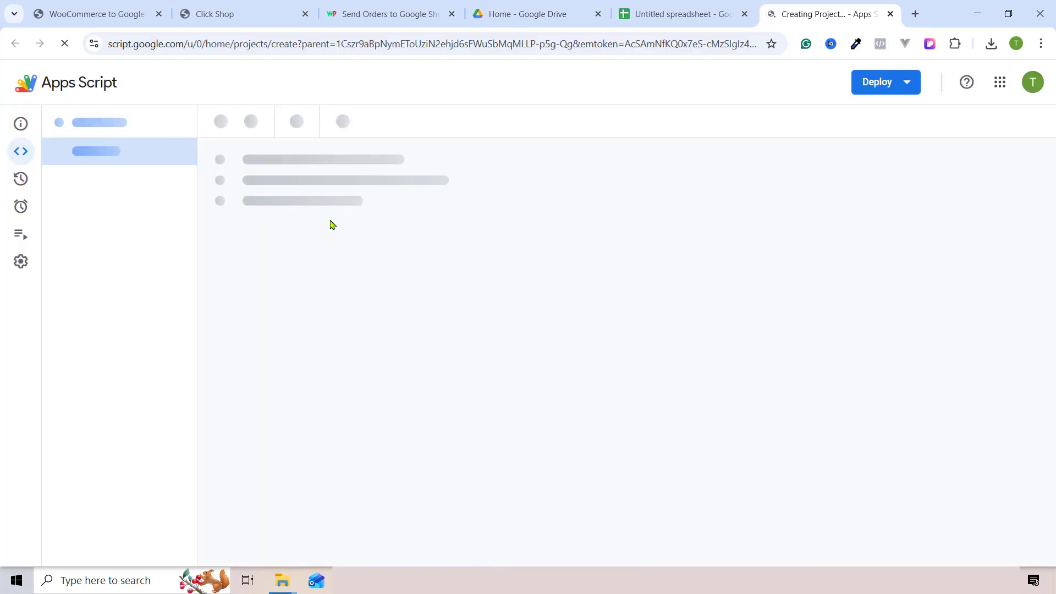
click(272, 179)
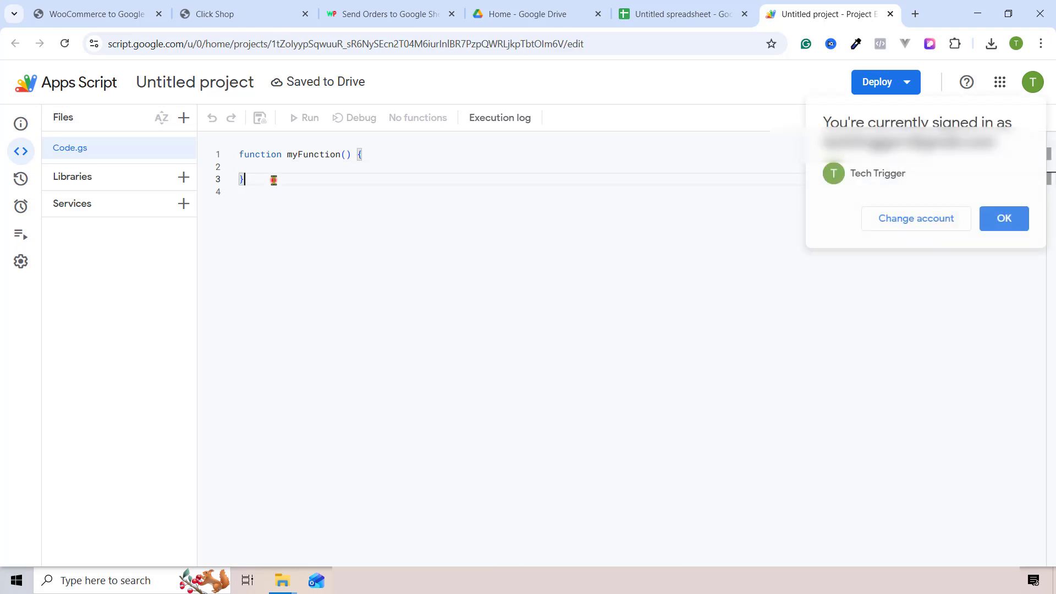
click(264, 196)
click(1005, 219)
click(457, 262)
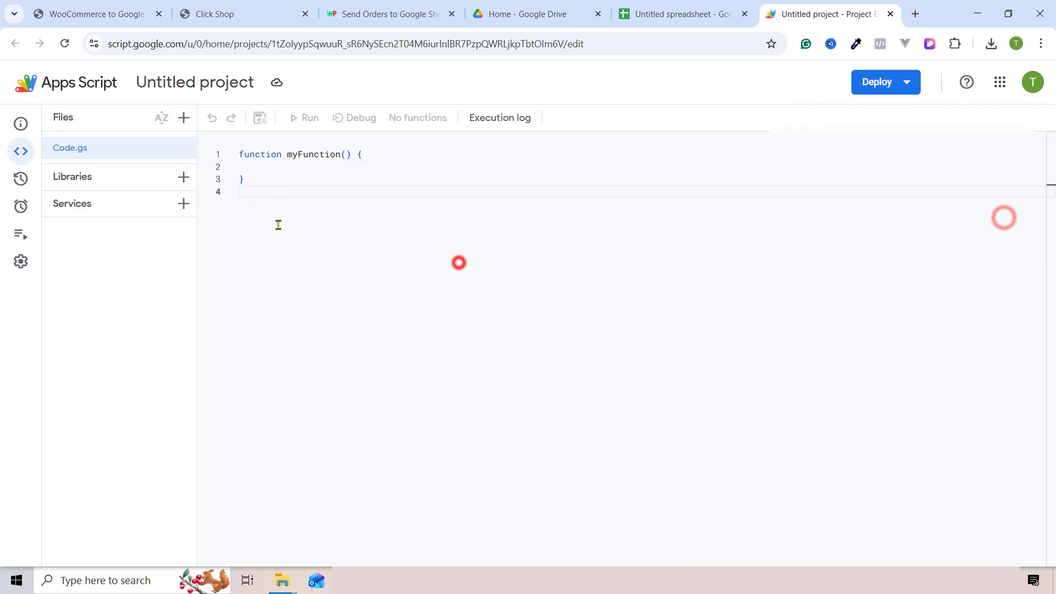
Replace the default myFunction code in Code.gs with the copied script
drag(279, 225, 236, 151)
key(BackSpace)
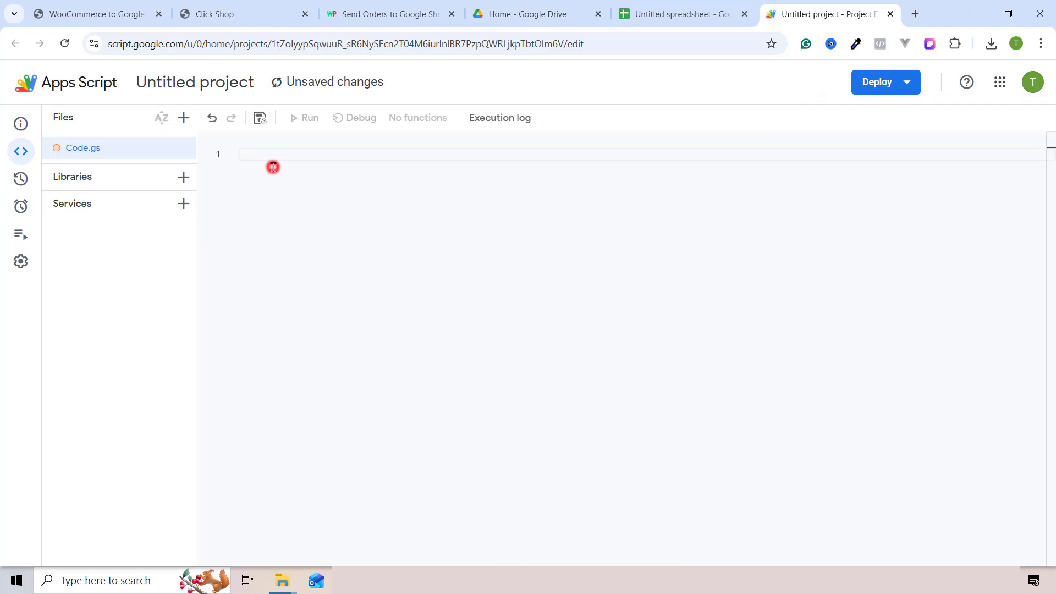
key(ctrl+v)
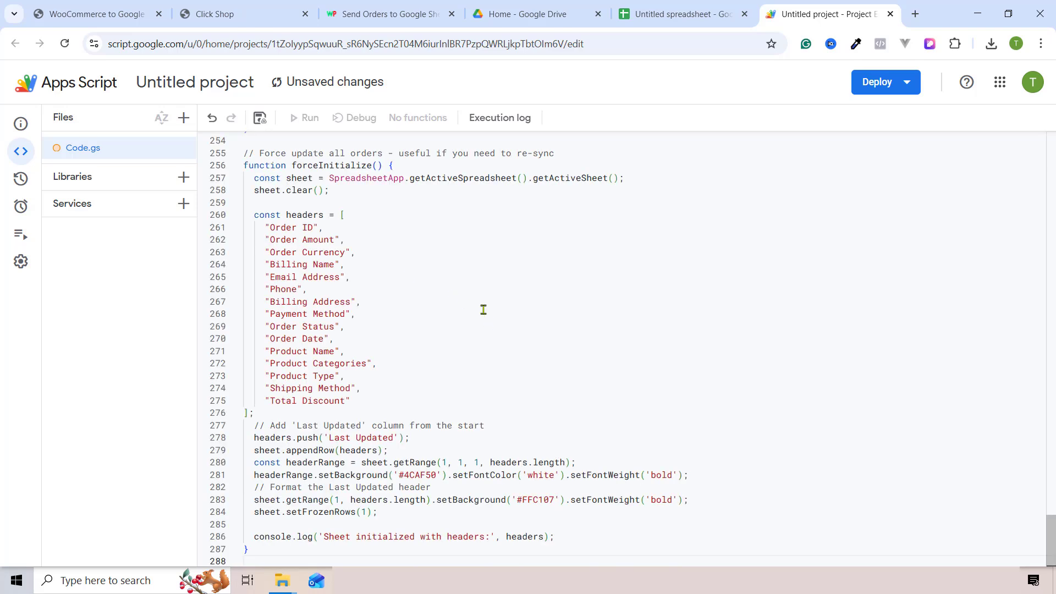
Copy the generated script again from the plugin settings page and paste it over the entire contents of Code.gs
click(121, 10)
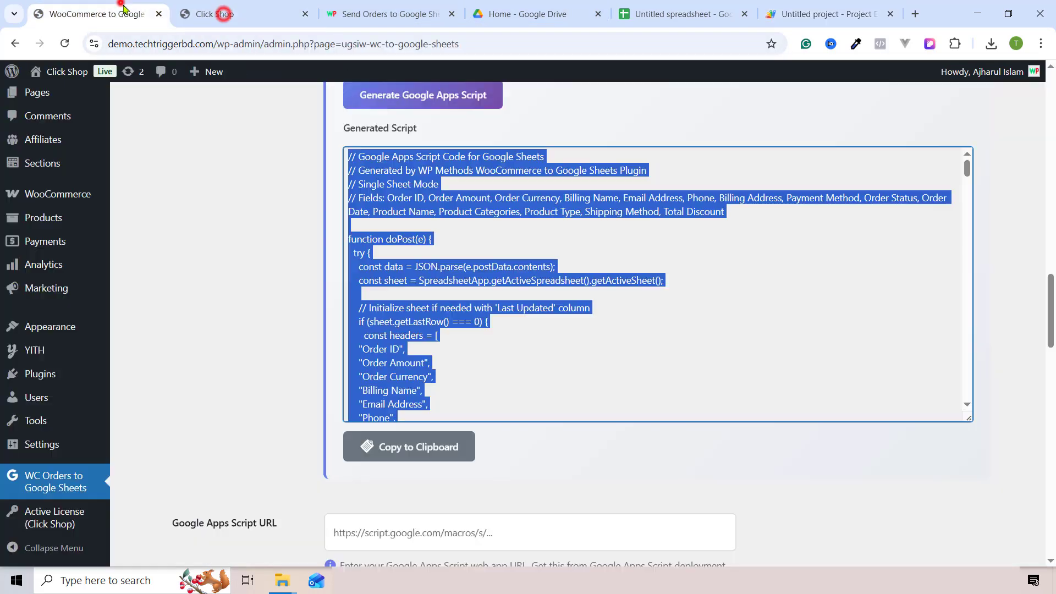
click(447, 448)
click(831, 12)
click(424, 279)
key(ctrl+a)
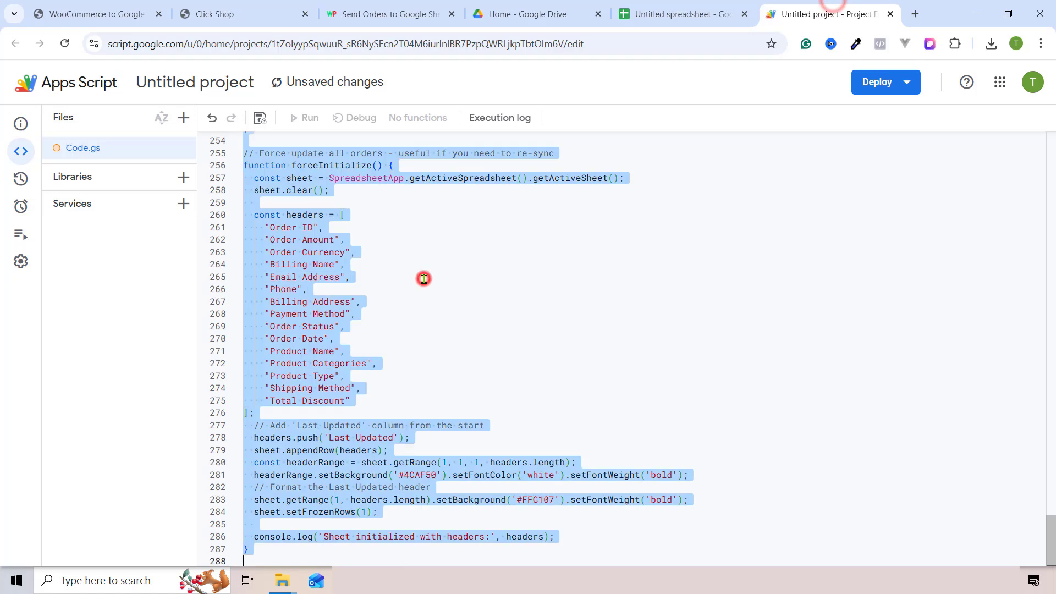
key(ctrl+v)
scroll(465, 342, up, 15)
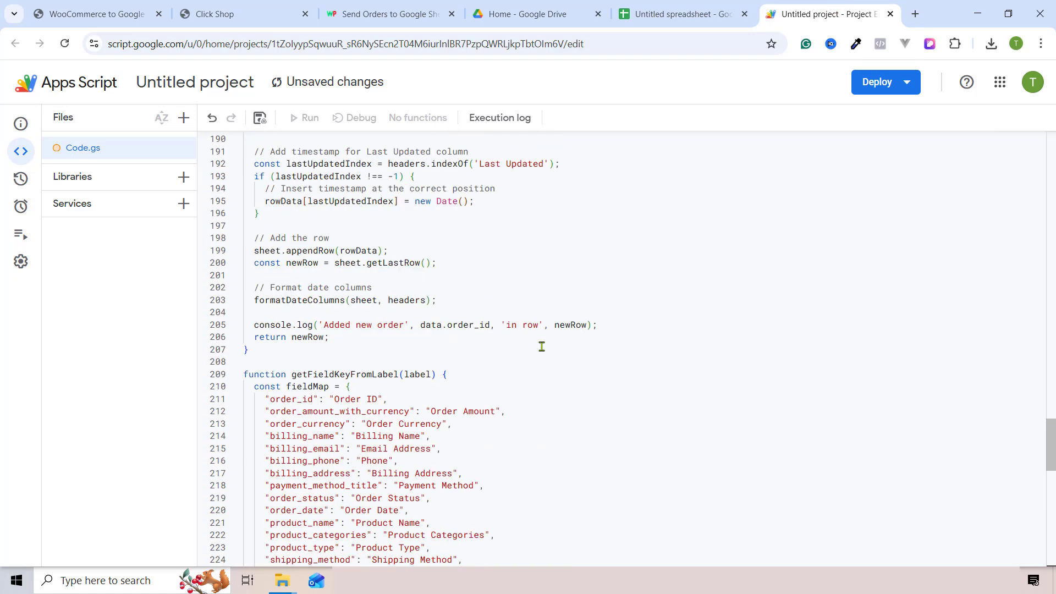
scroll(542, 346, up, 5)
Create a new deployment of type Web app with access set to Anyone, and deploy it
click(874, 83)
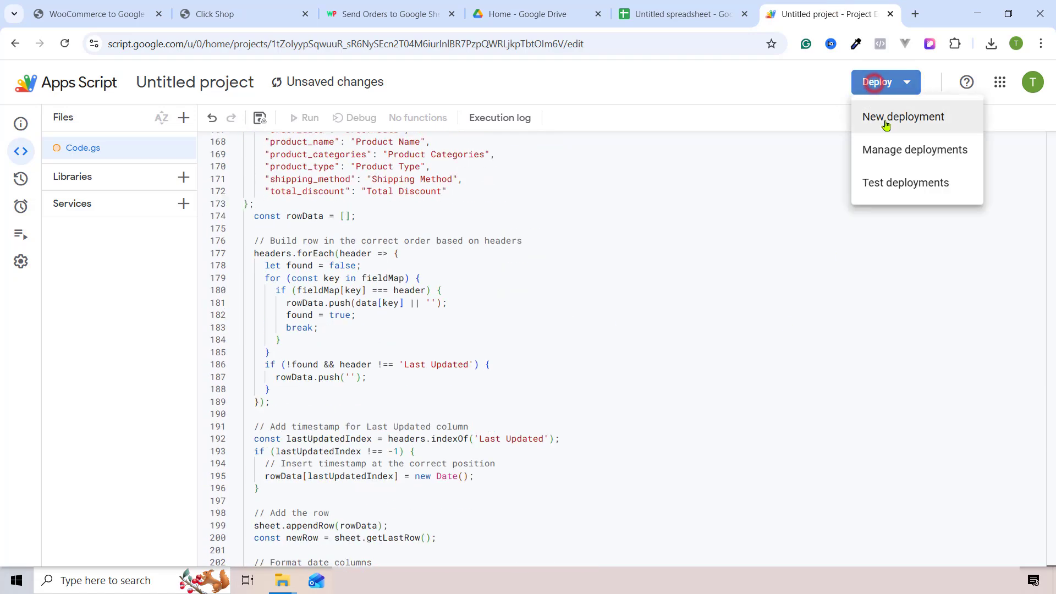
click(904, 119)
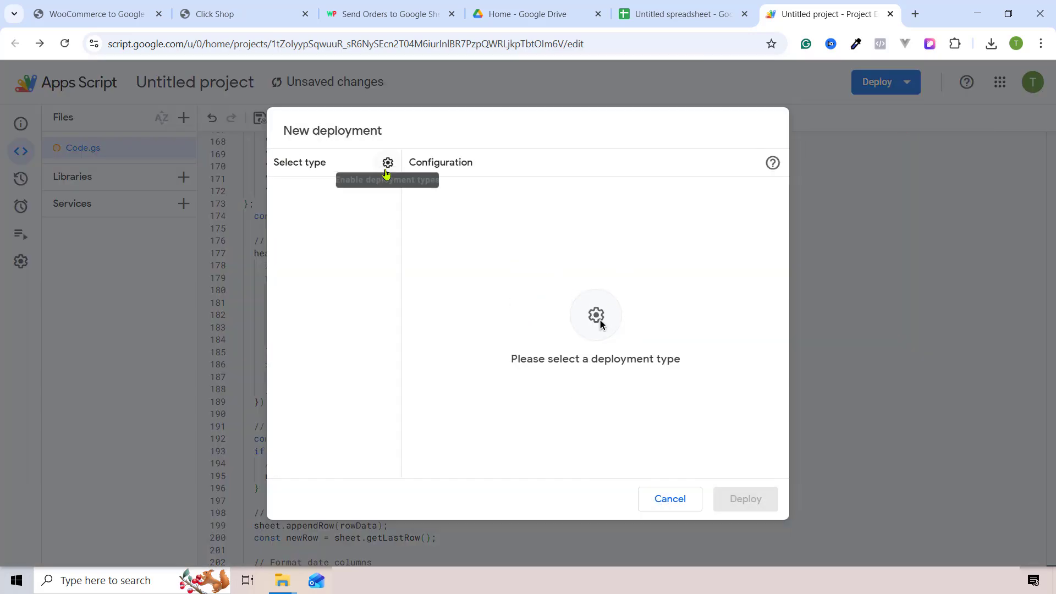
click(388, 165)
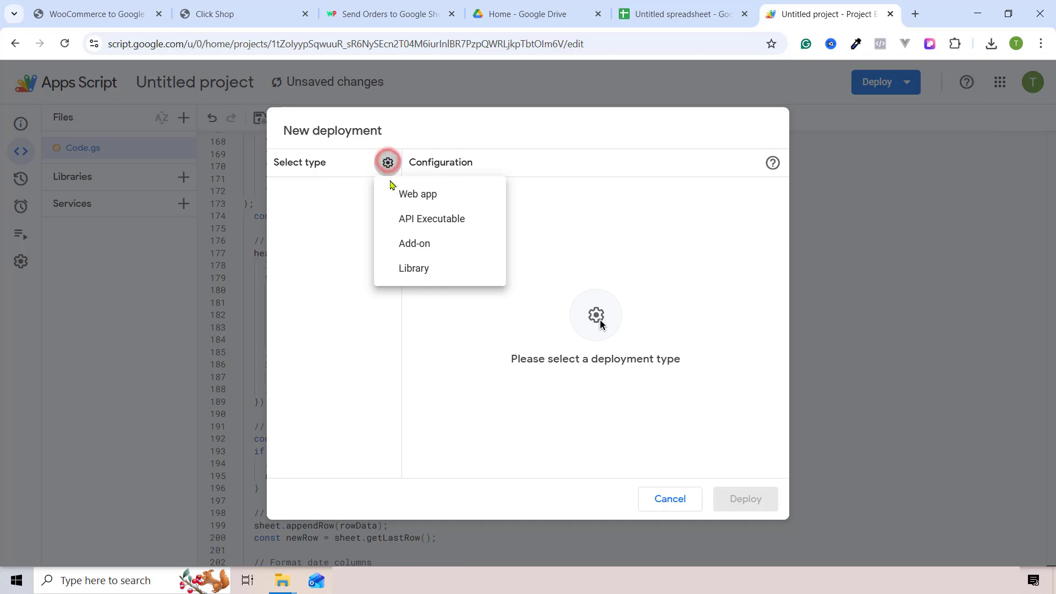
click(418, 196)
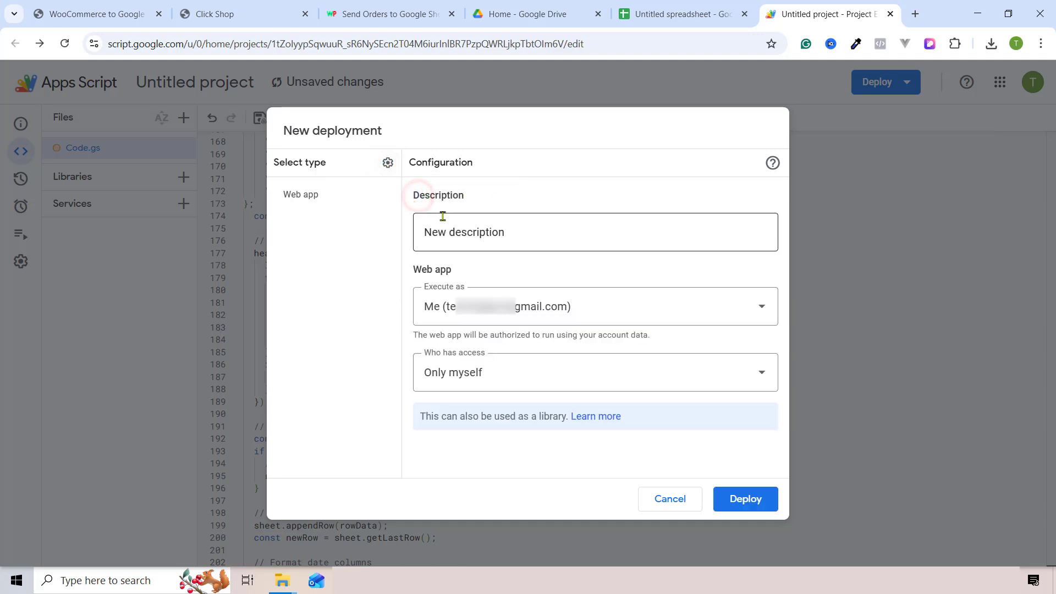
click(469, 239)
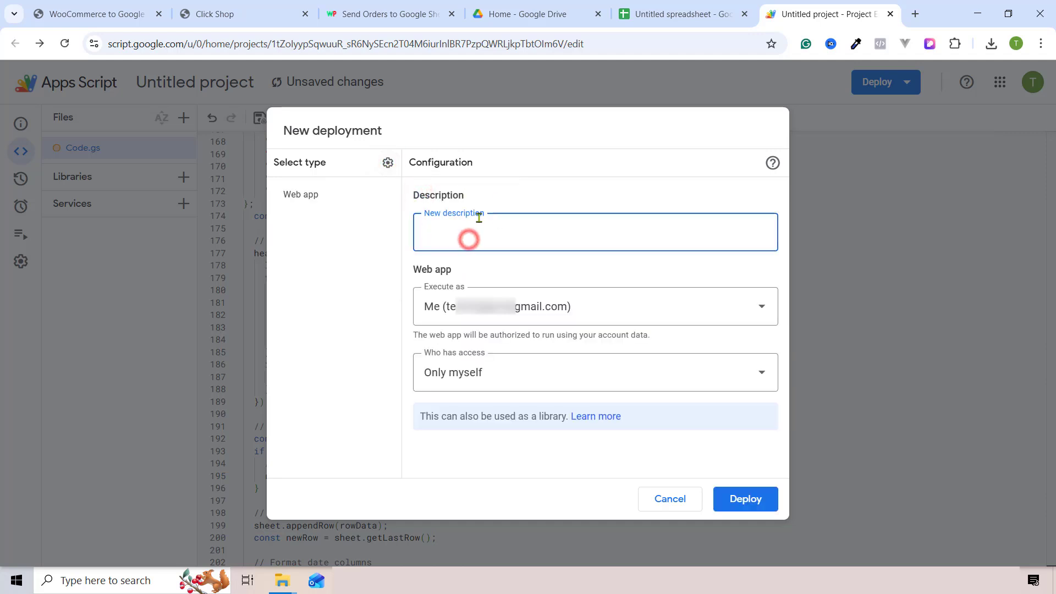
click(408, 334)
click(454, 379)
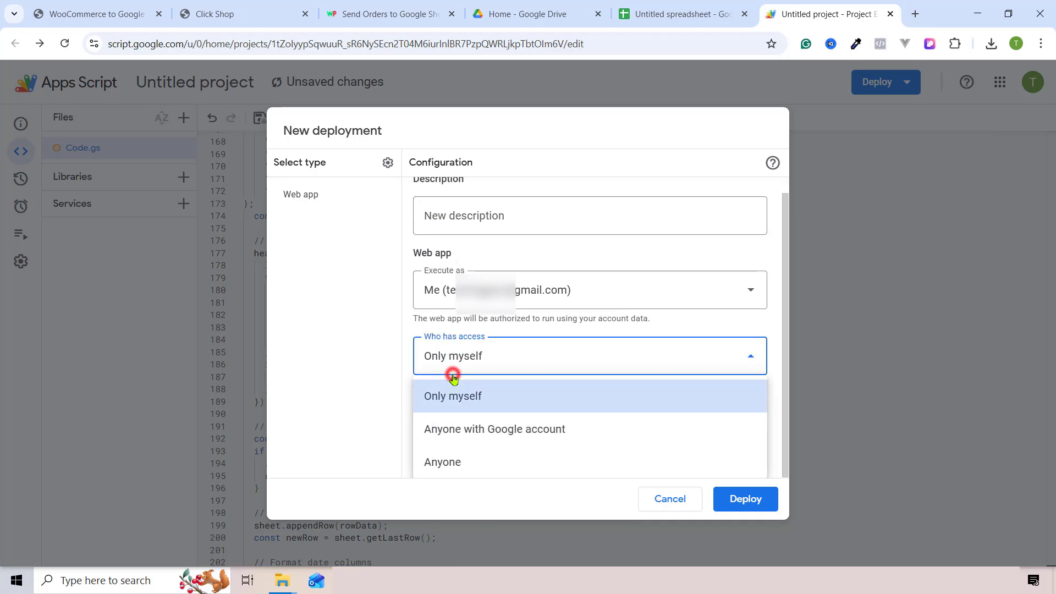
click(455, 460)
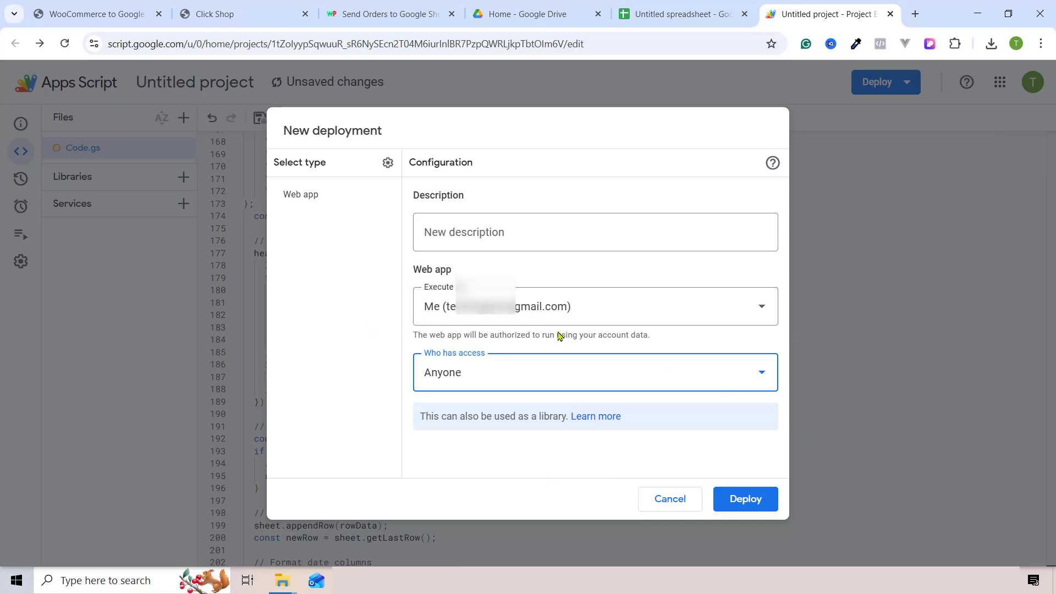
click(746, 502)
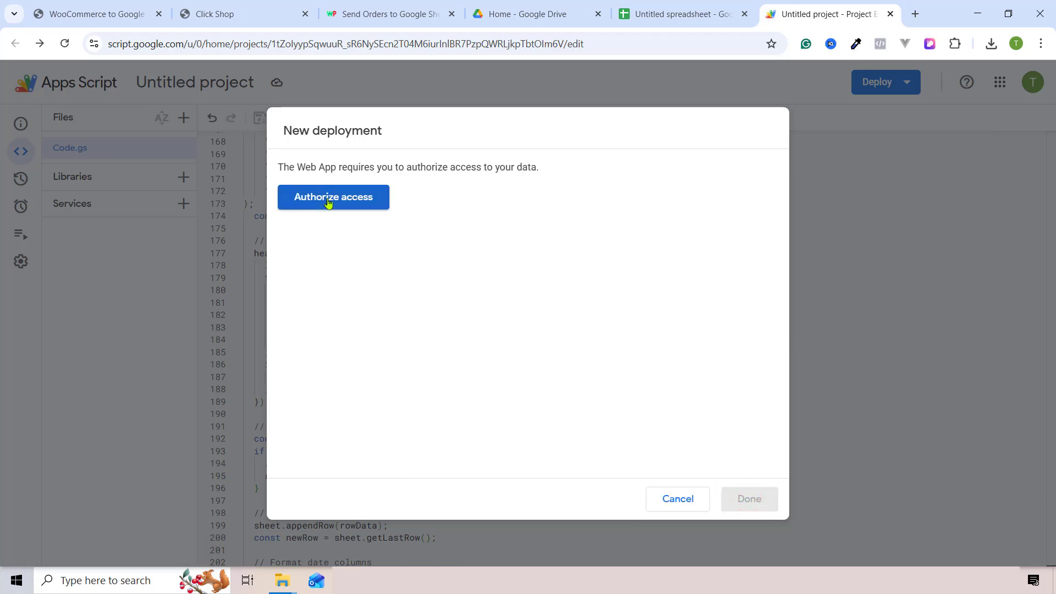
Authorize the web app's access to the Google account, continuing past the unverified app warning to Untitled project
click(330, 199)
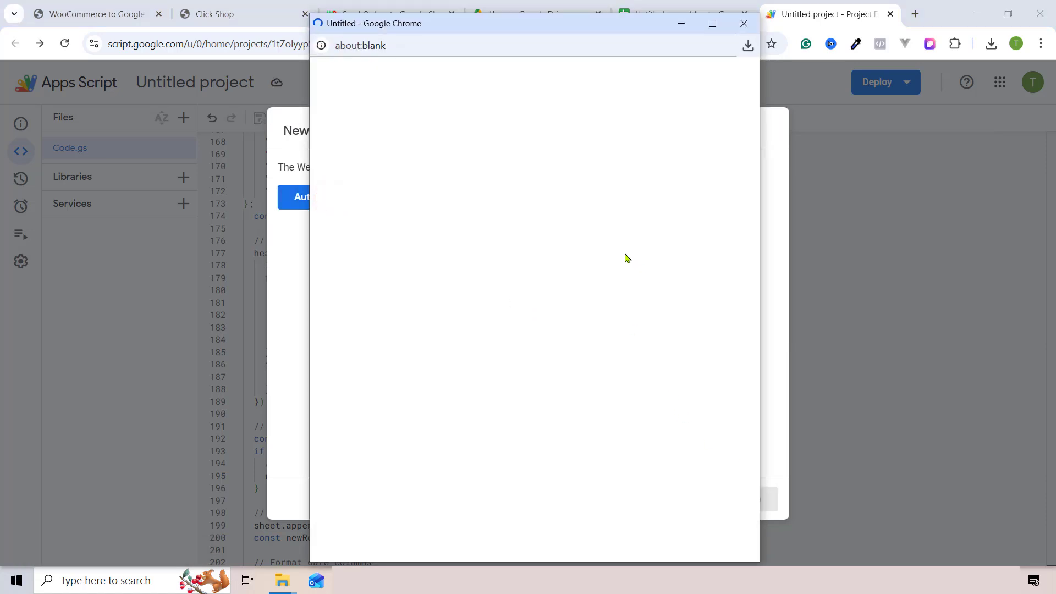
click(342, 315)
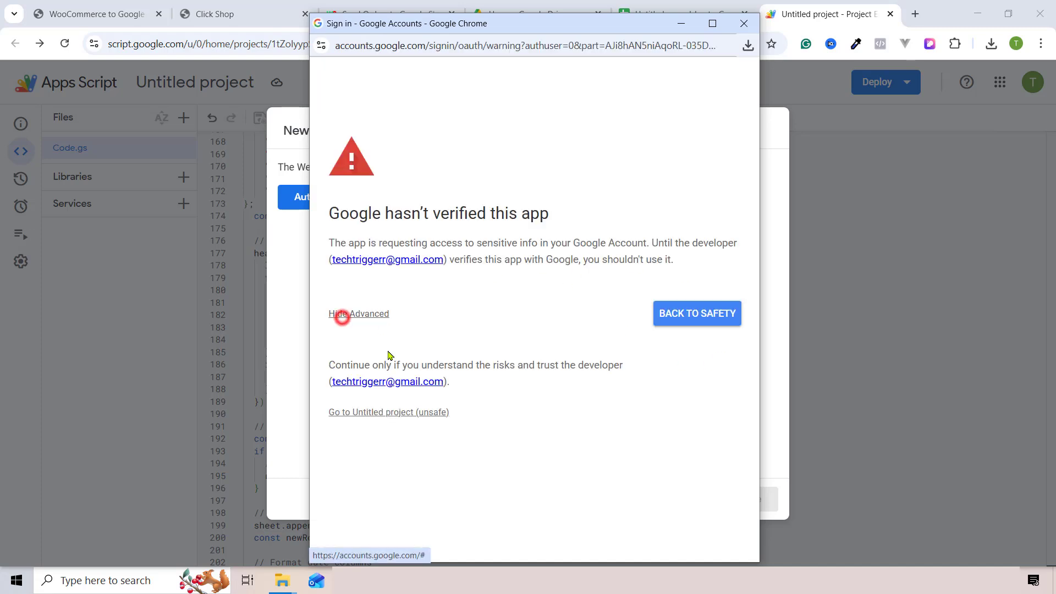
click(389, 414)
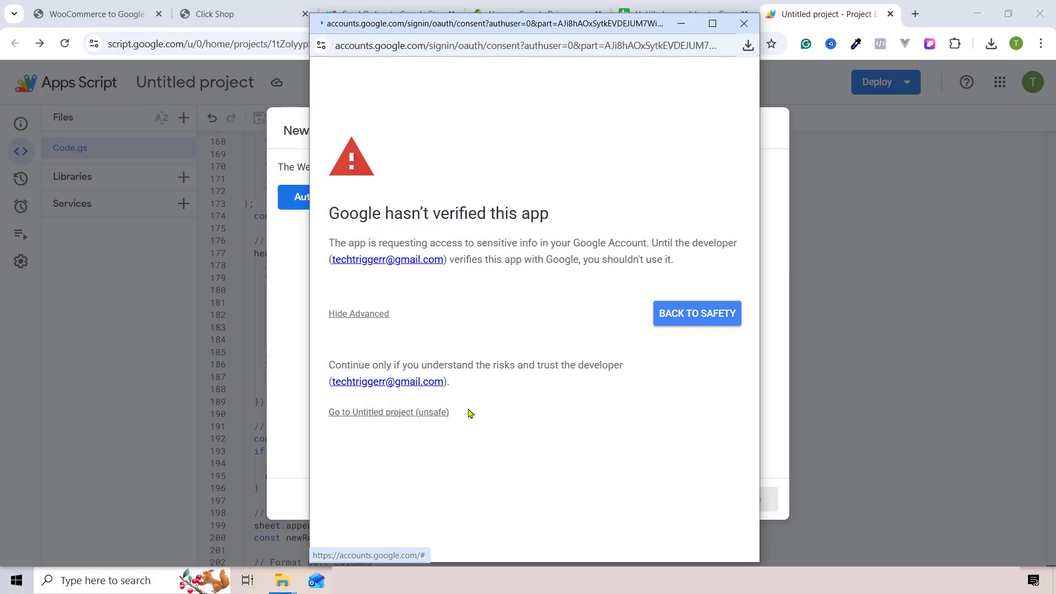
scroll(678, 360, down, 5)
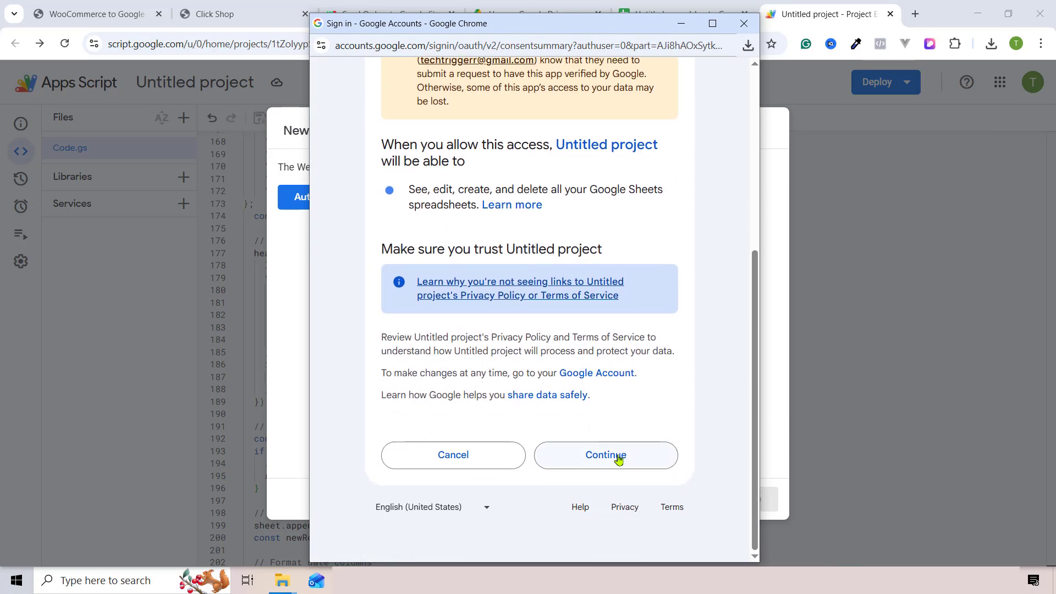
click(610, 453)
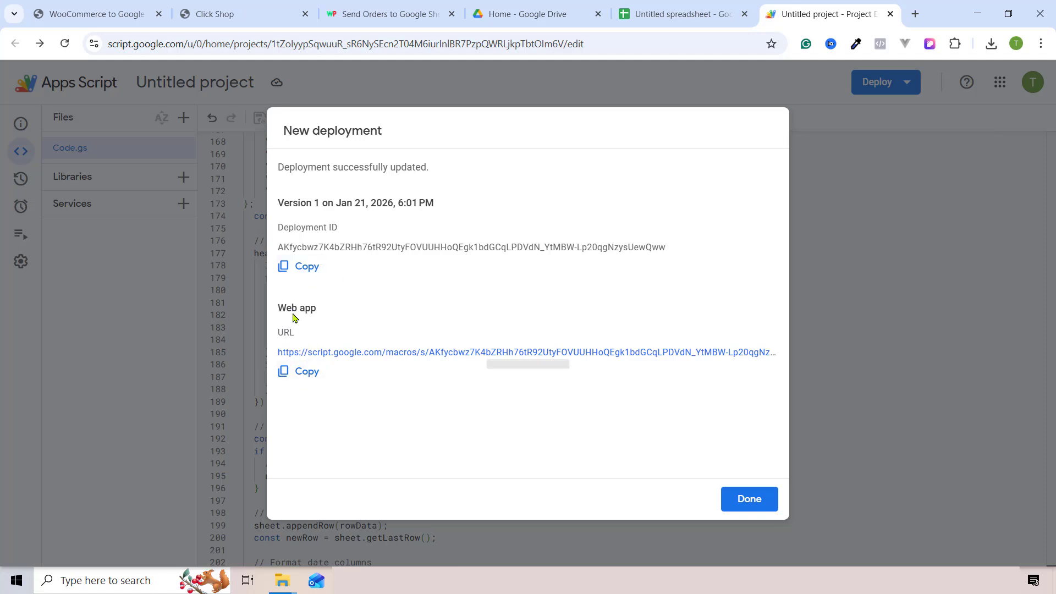
Copy the deployed web app's URL and paste it as the Google Apps Script URL in the plugin settings
click(297, 374)
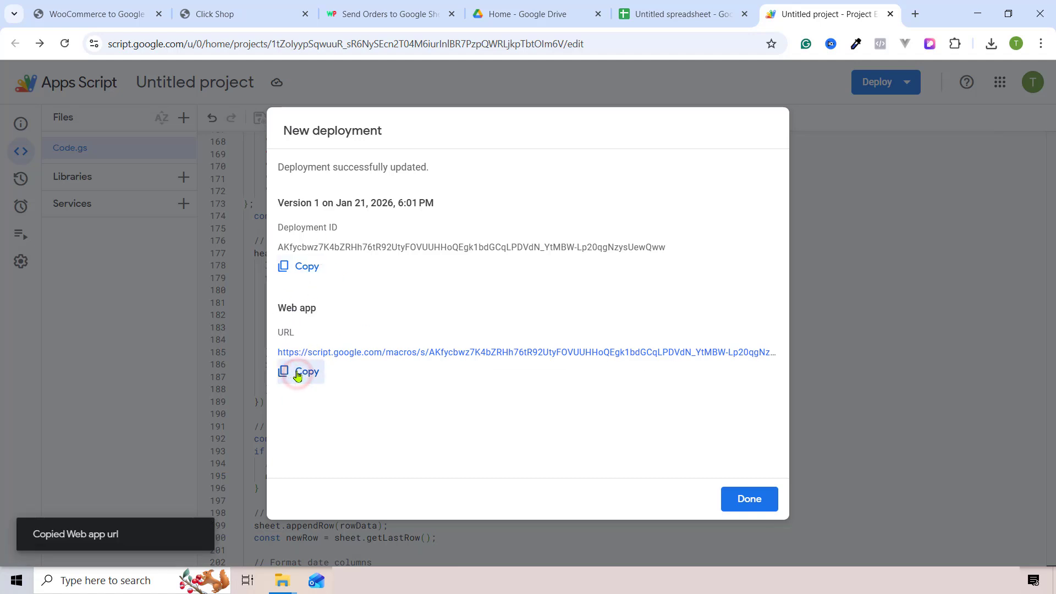
click(90, 14)
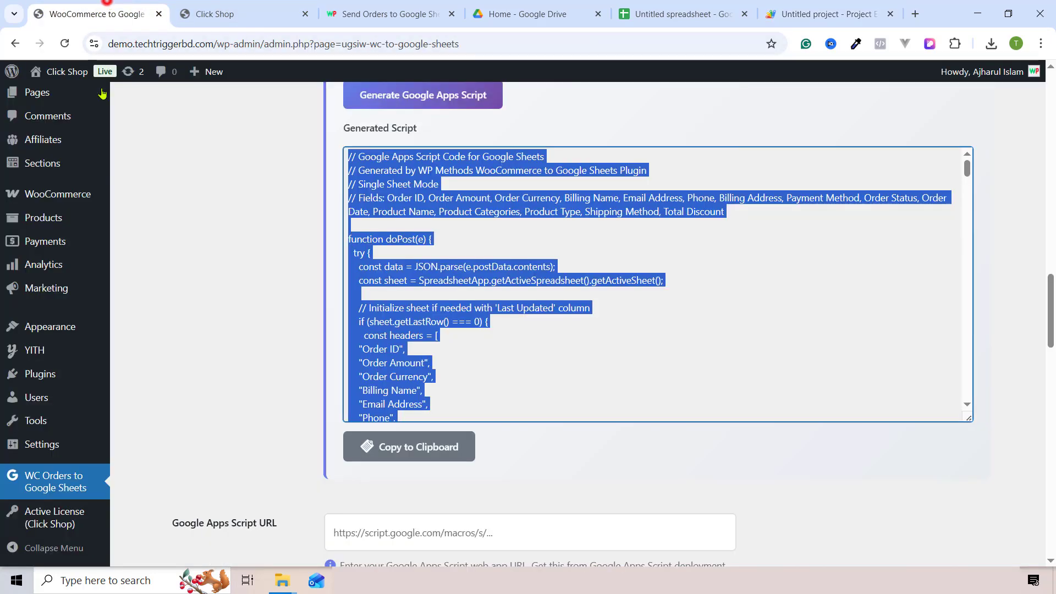
click(277, 309)
scroll(232, 370, down, 5)
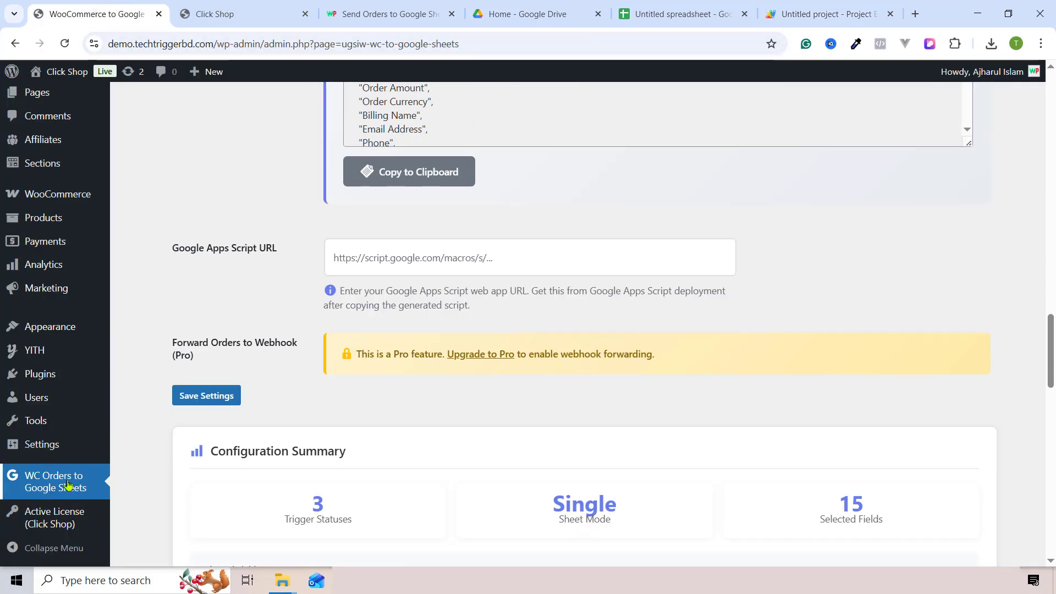
scroll(182, 248, up, 1)
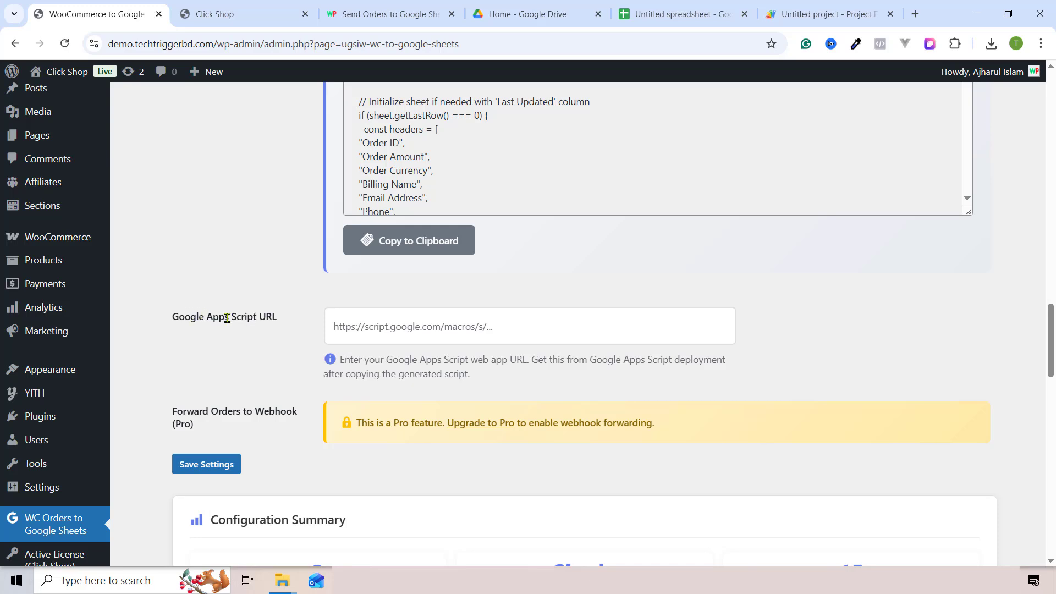
click(387, 332)
right_click(387, 331)
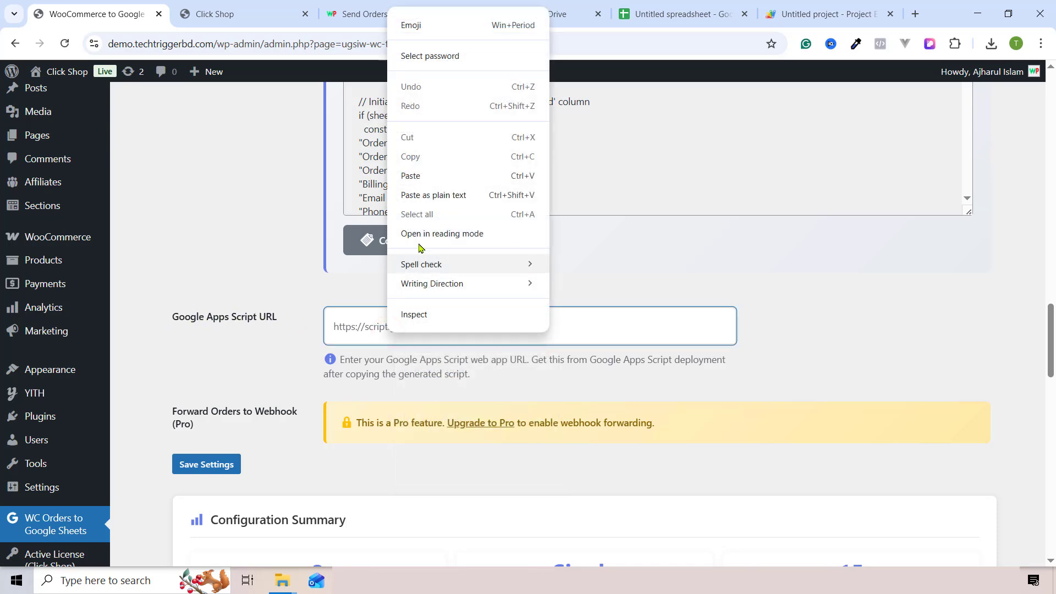
click(411, 176)
drag(732, 327, 187, 336)
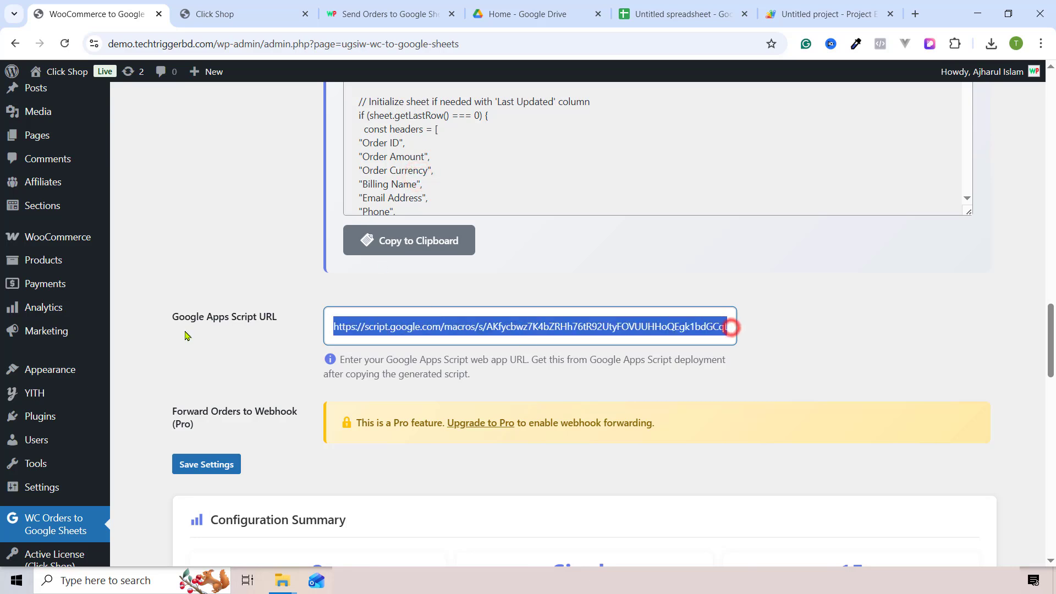
click(245, 329)
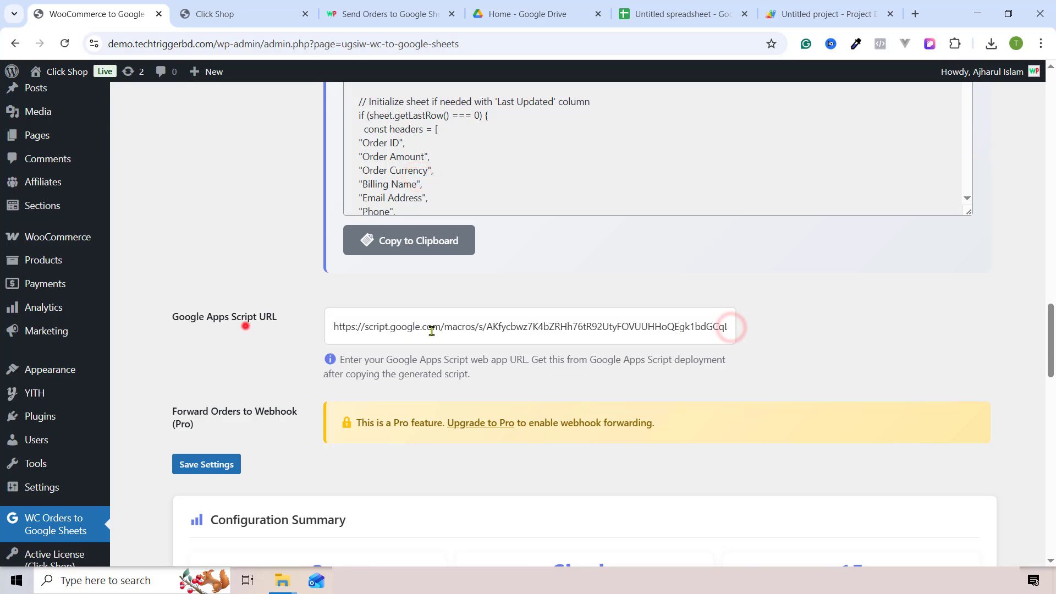
Save the plugin settings and look over the reloaded configuration down to the Google Apps Script URL
click(208, 466)
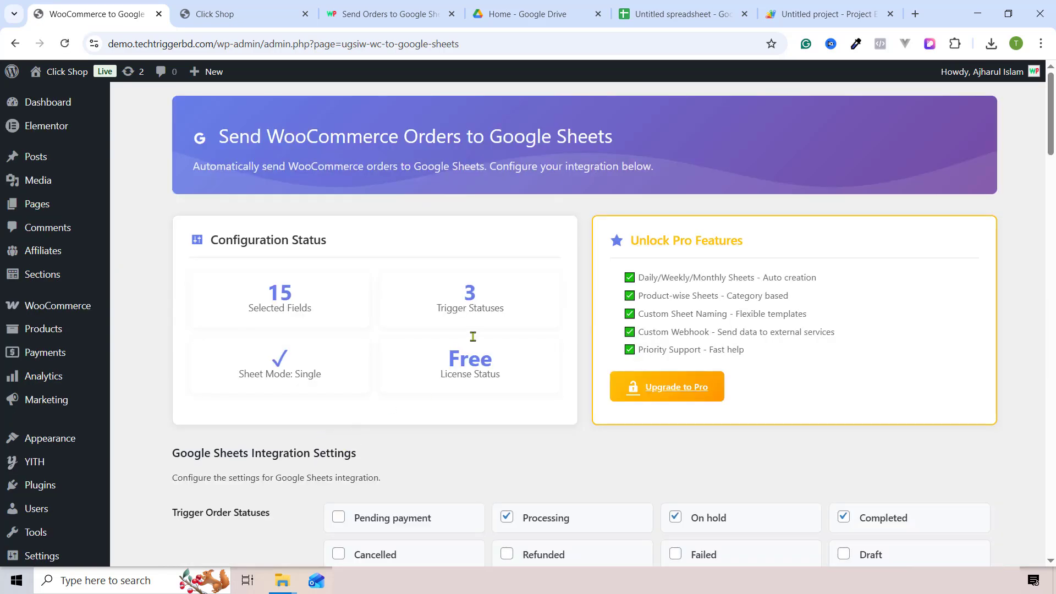
scroll(494, 243, down, 15)
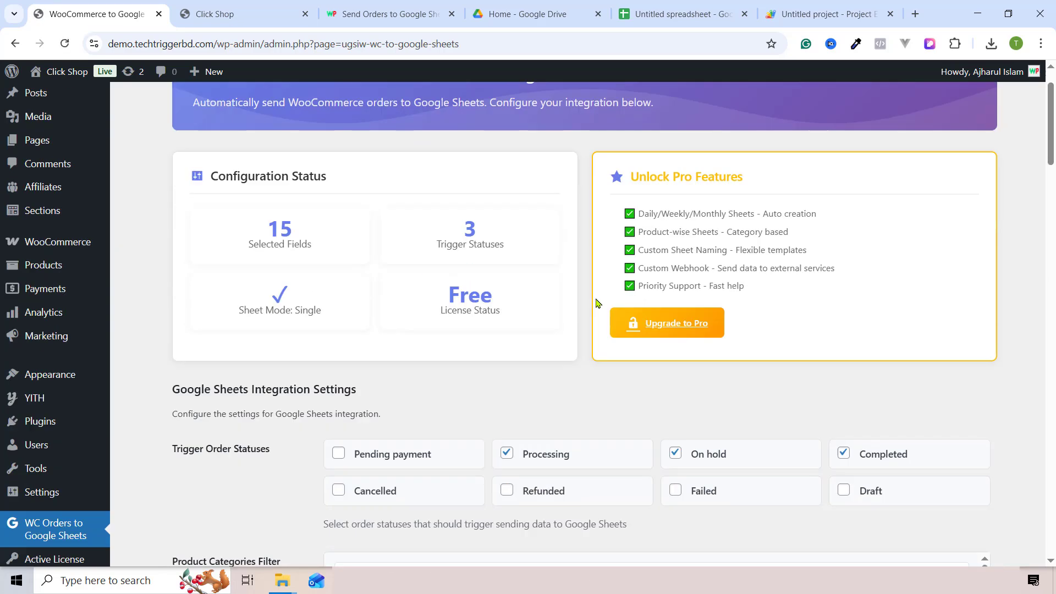
scroll(432, 393, up, 6)
scroll(391, 401, down, 10)
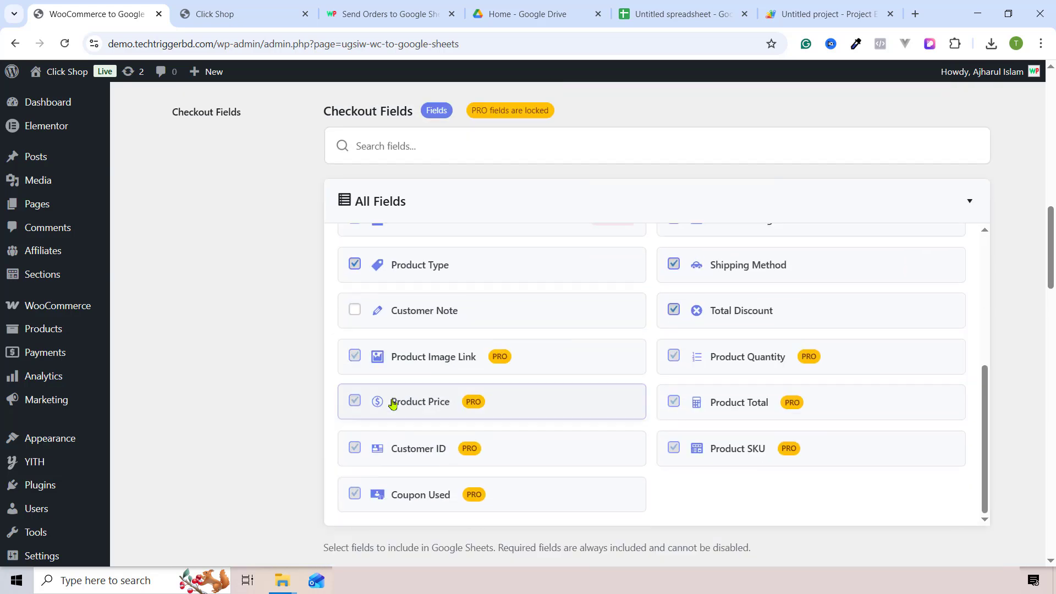
scroll(418, 418, down, 3)
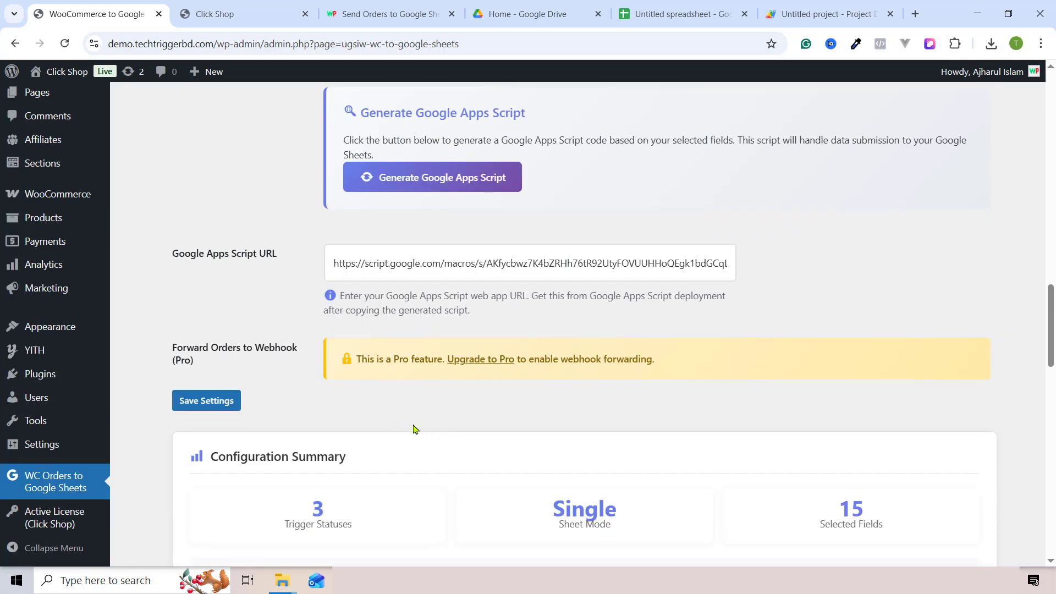
Add one Apple Watch Series 5 Black Milanese from the Click Shop storefront to the cart and proceed to checkout
key(ctrl+Tab)
scroll(550, 319, down, 7)
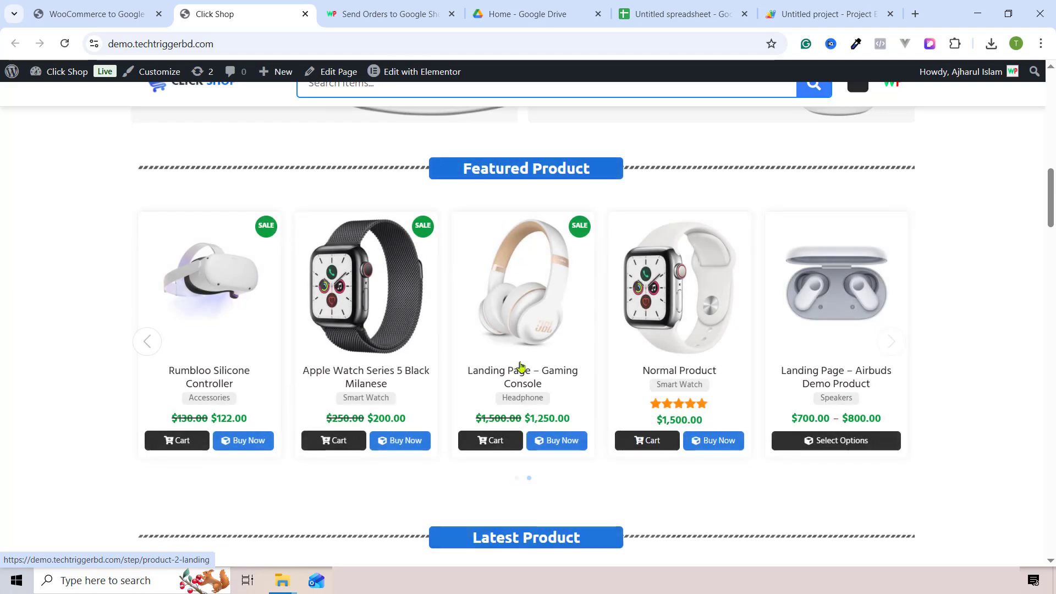
click(538, 354)
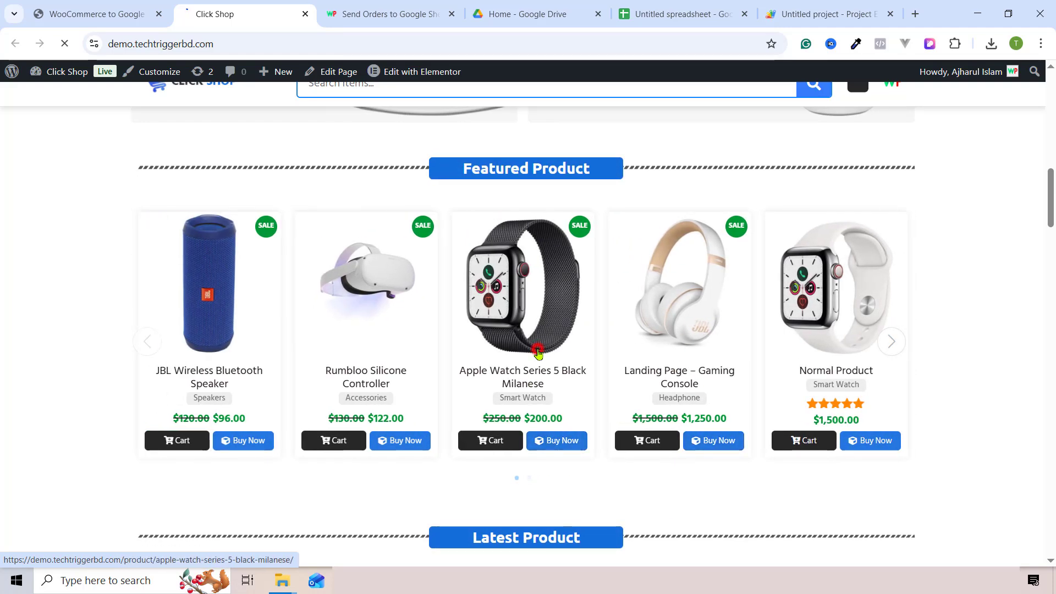
scroll(719, 354, down, 3)
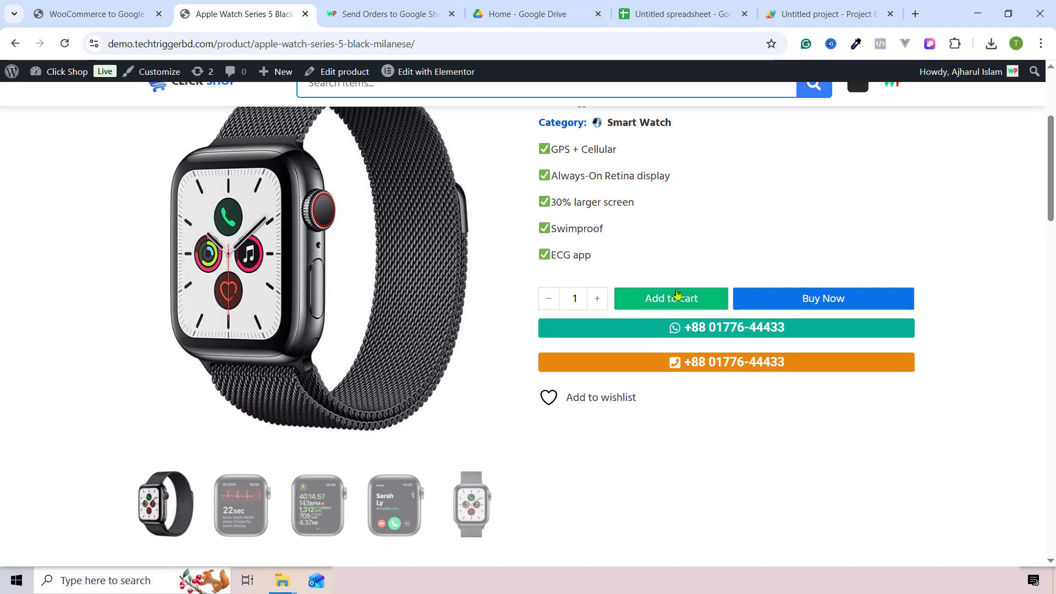
click(676, 288)
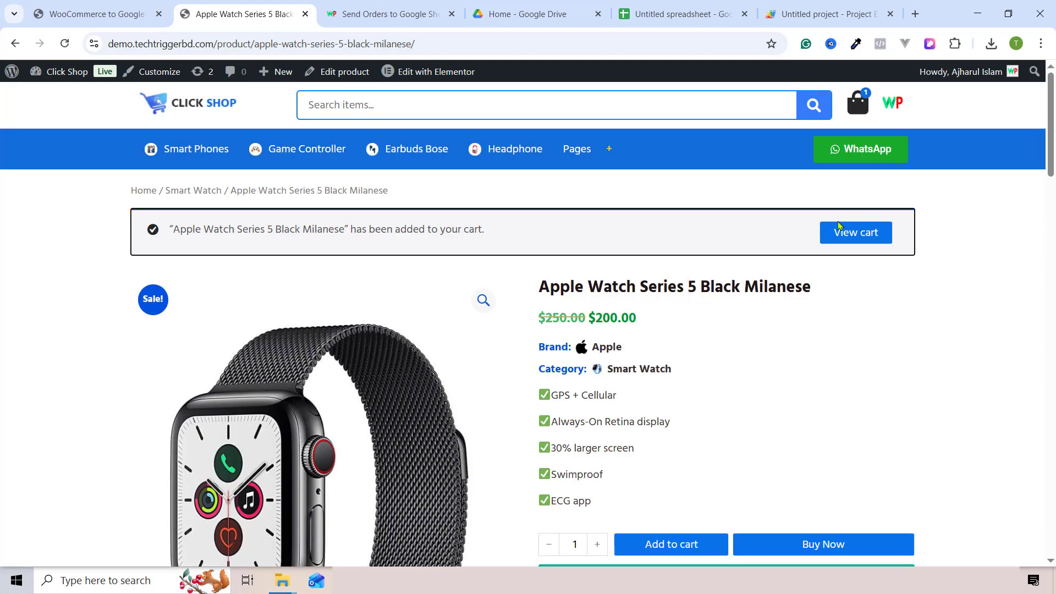
click(839, 226)
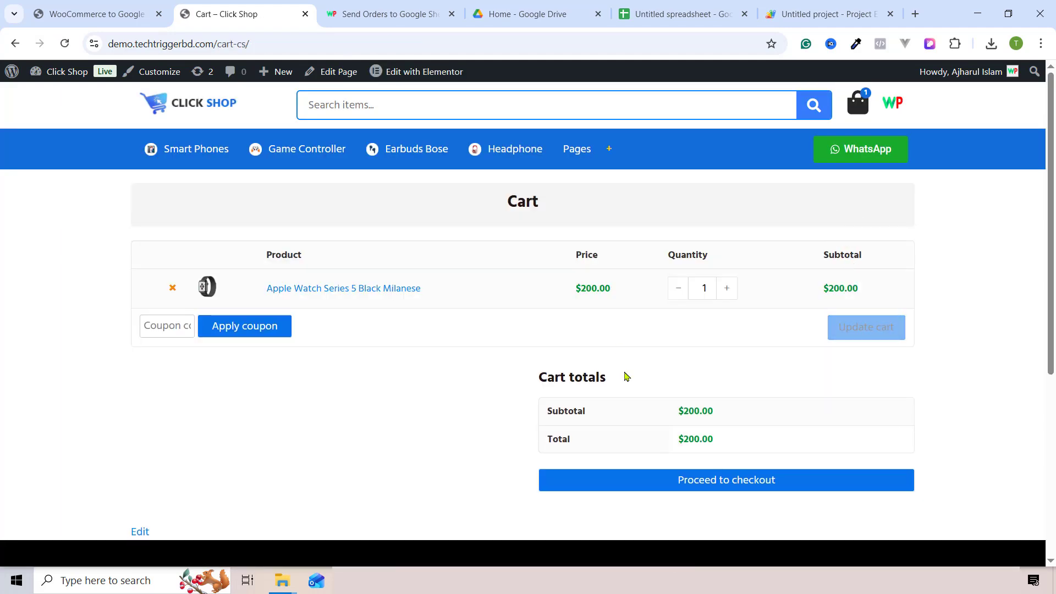
click(738, 478)
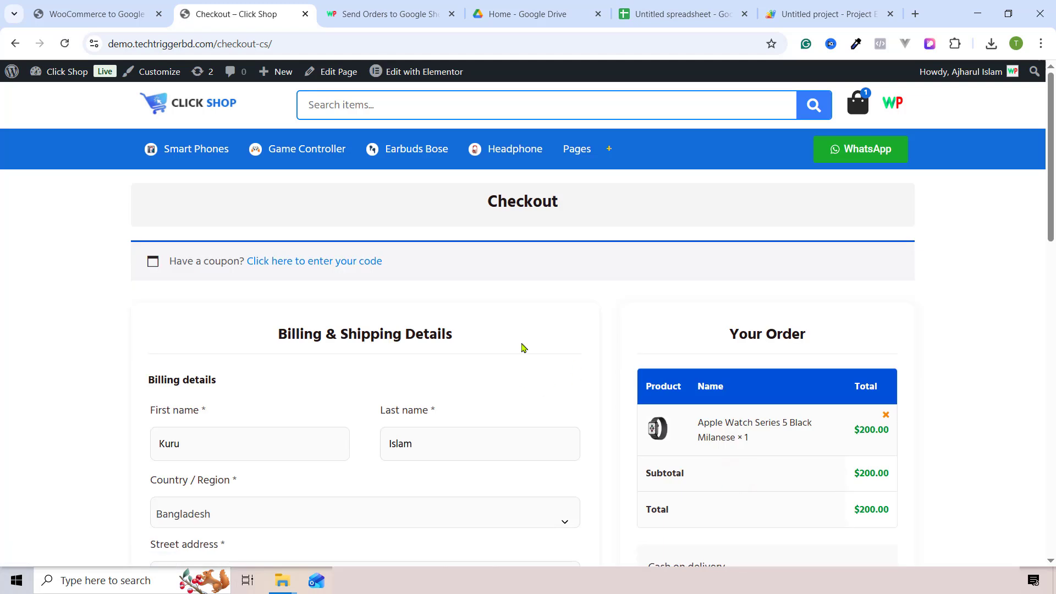
Replace the billing first name at checkout with the customer's first name and place the cash on delivery order
scroll(283, 417, down, 3)
double_click(211, 273)
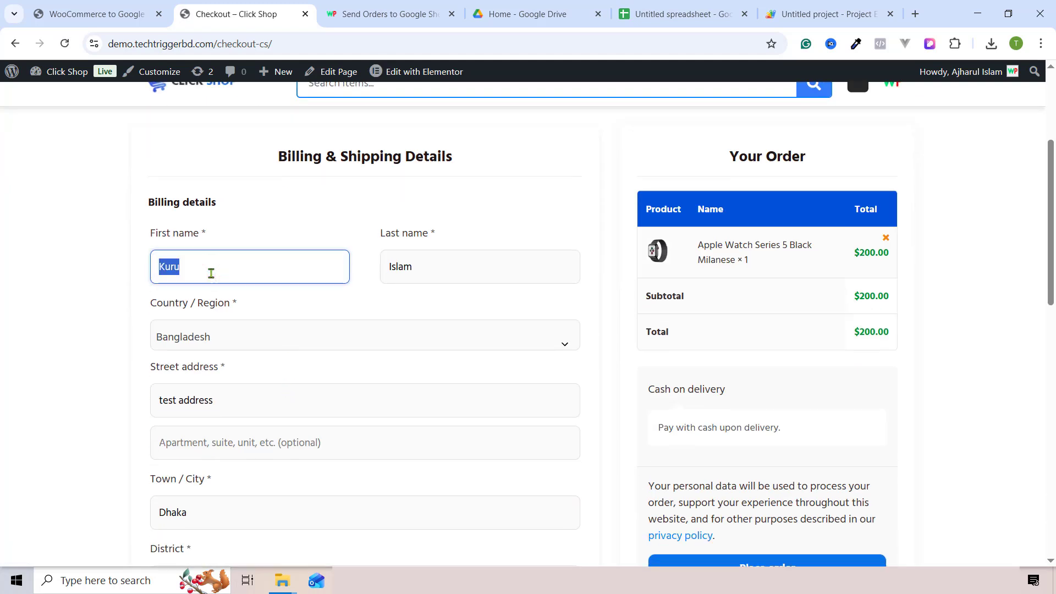
text(Ajharul)
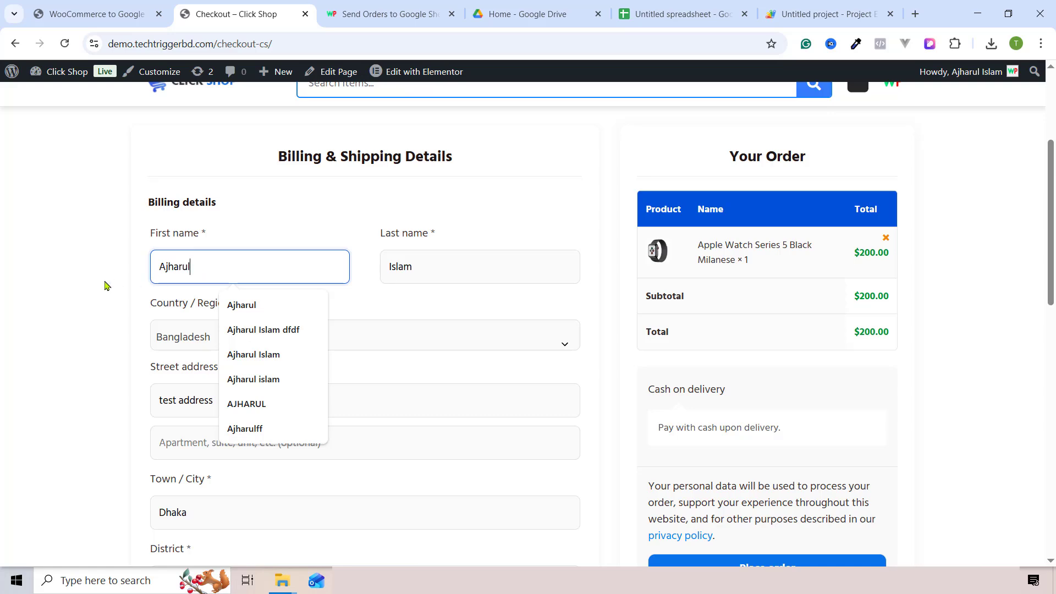
click(106, 283)
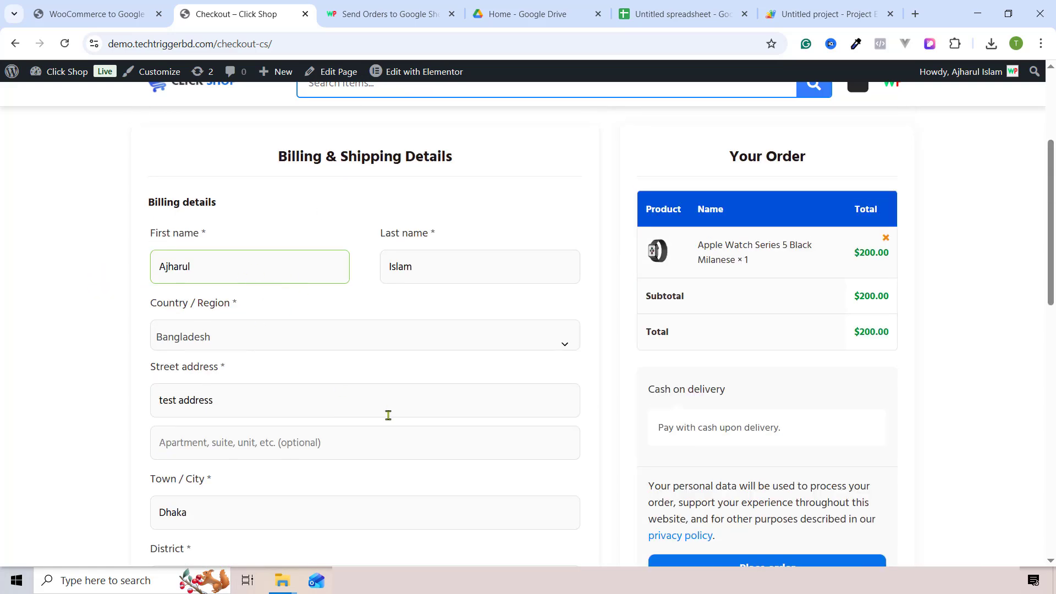
scroll(749, 387, down, 1)
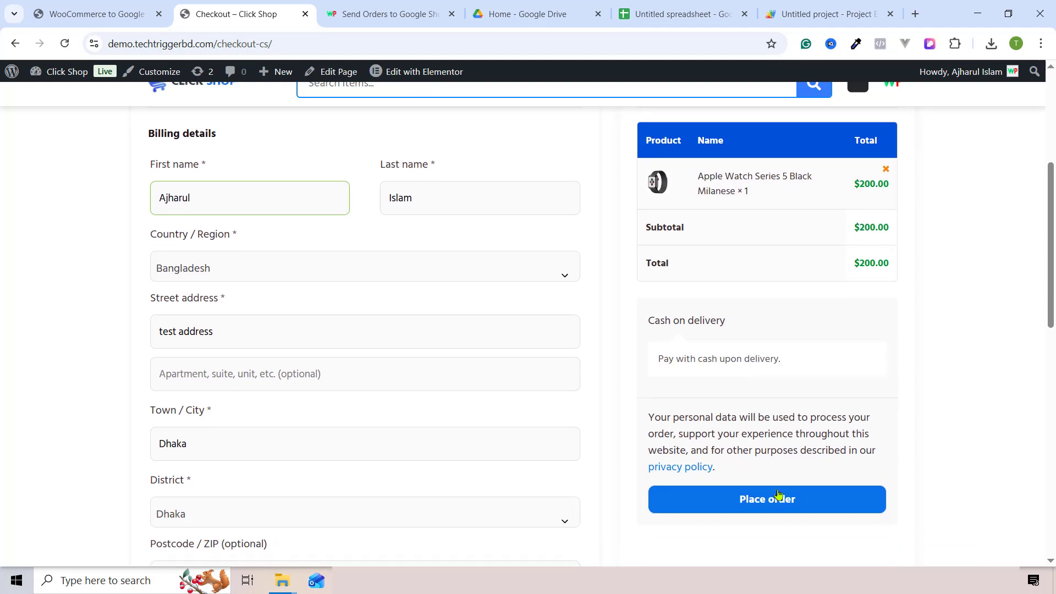
click(764, 501)
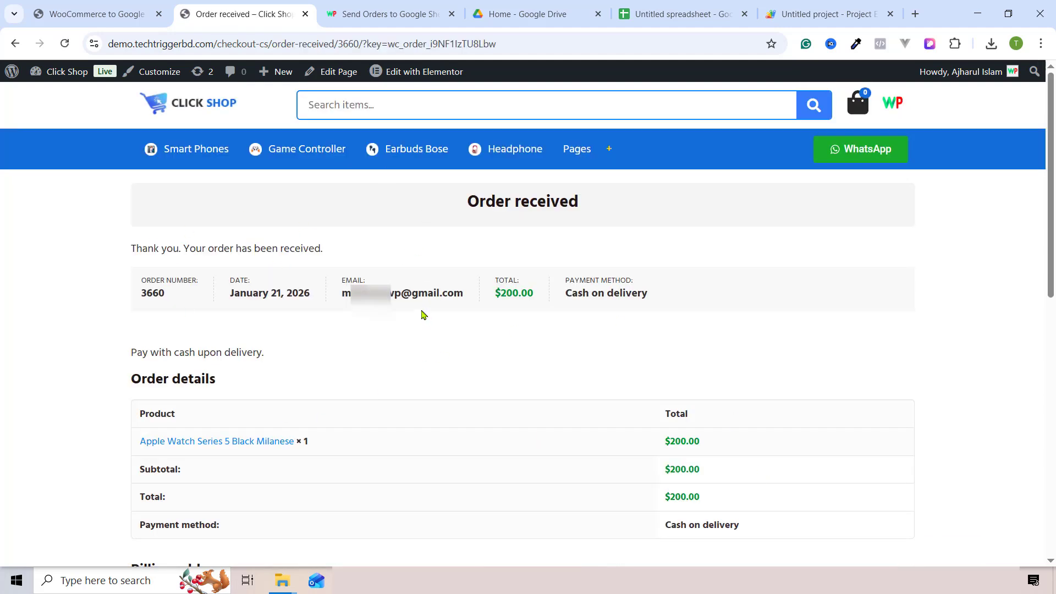
Compare the spreadsheet's new order row with the store's order confirmation, checking the order ID, amount, date, and product details
click(659, 15)
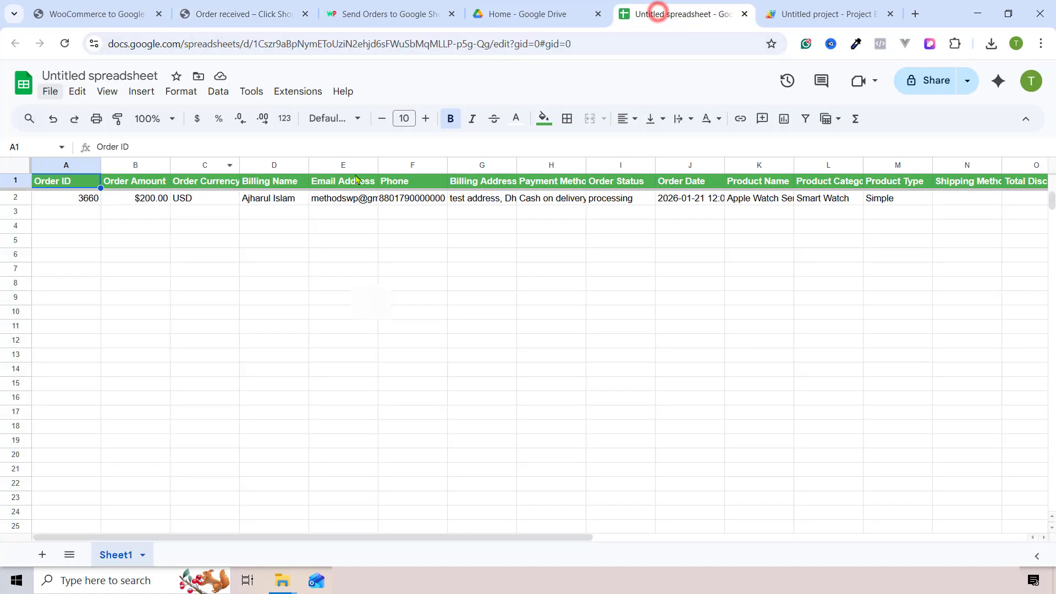
click(80, 202)
click(149, 204)
click(83, 199)
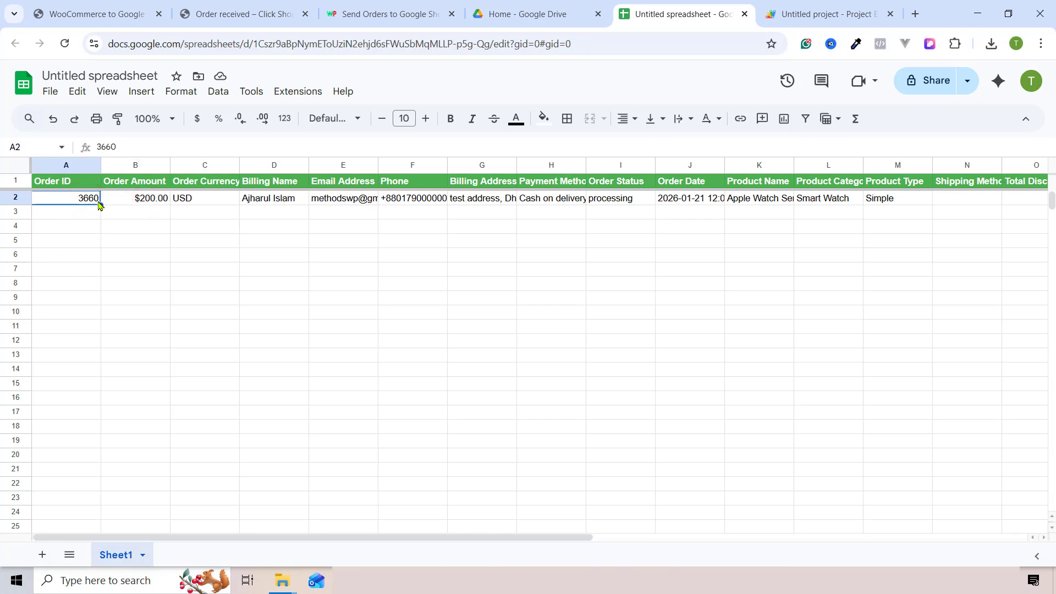
click(238, 8)
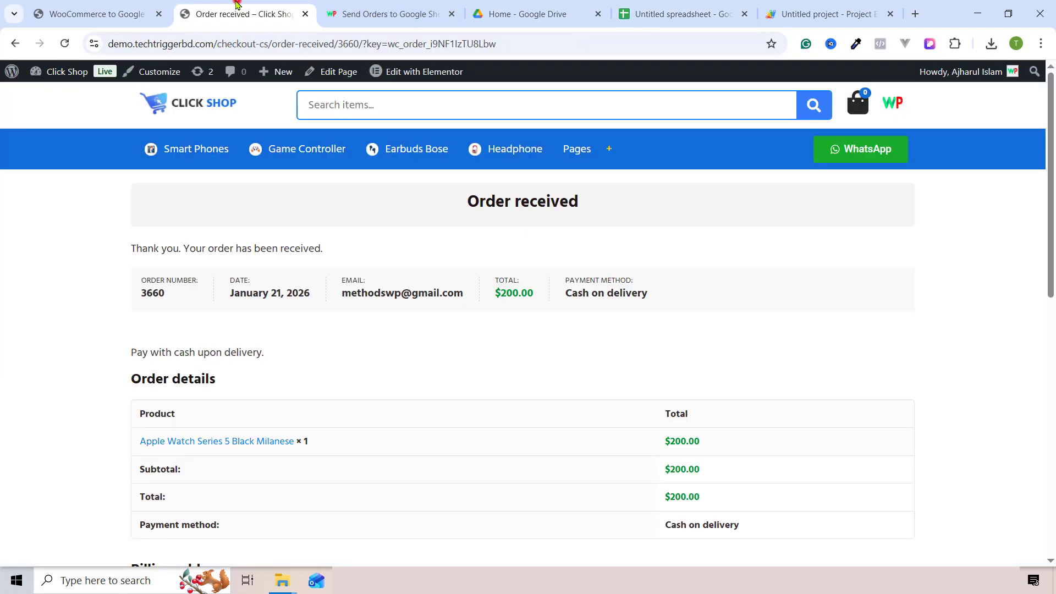
double_click(150, 291)
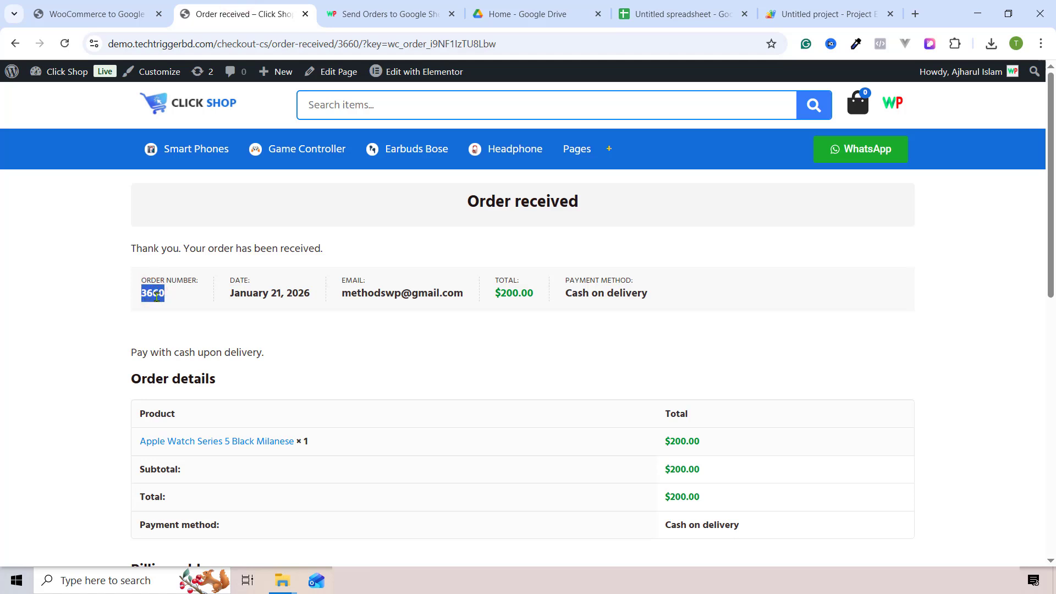
click(669, 5)
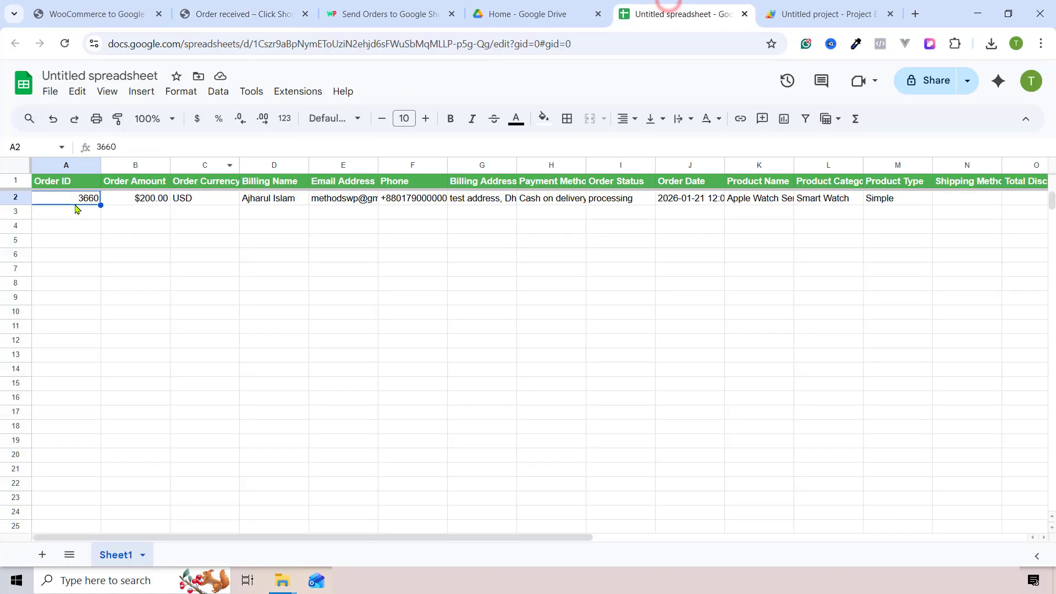
click(140, 211)
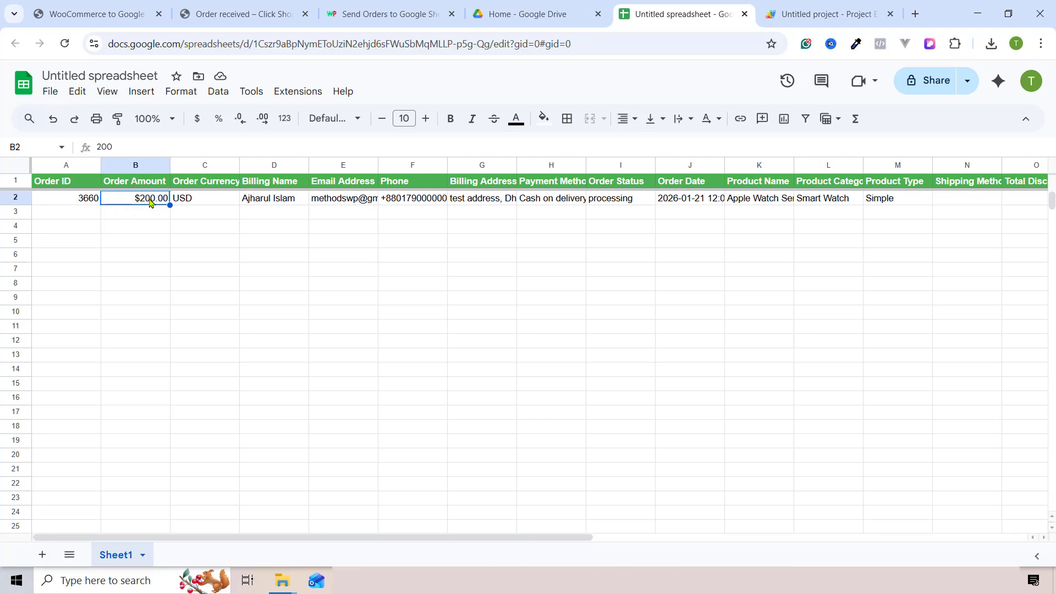
click(245, 7)
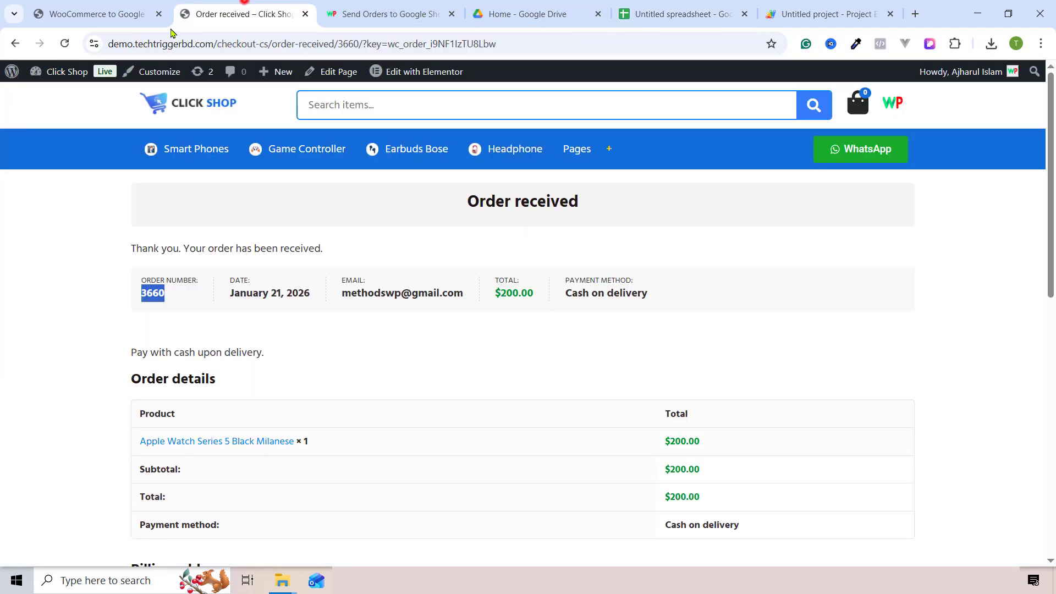
click(287, 308)
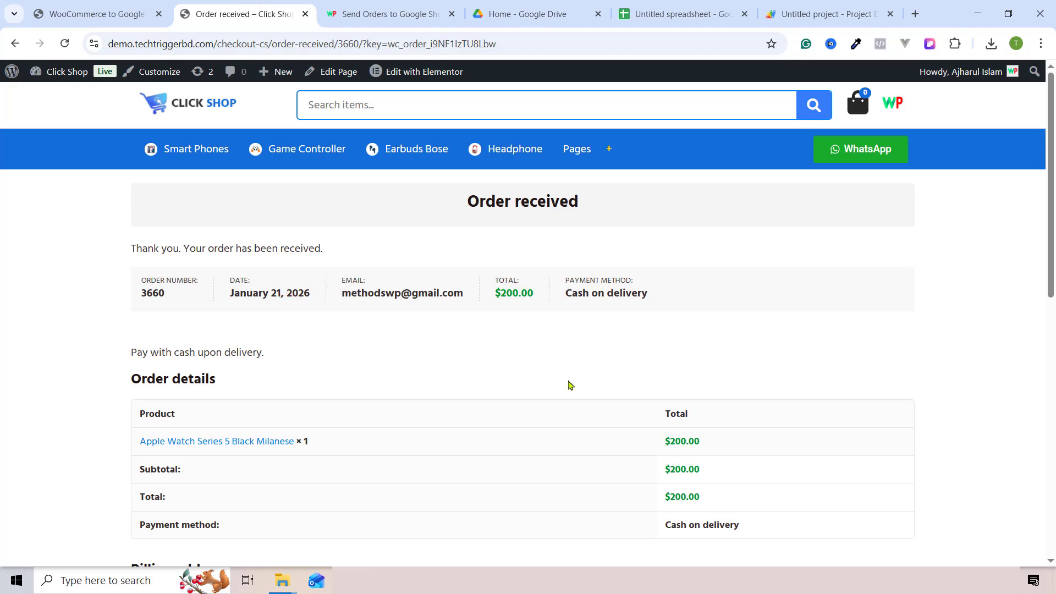
scroll(570, 385, down, 2)
click(685, 7)
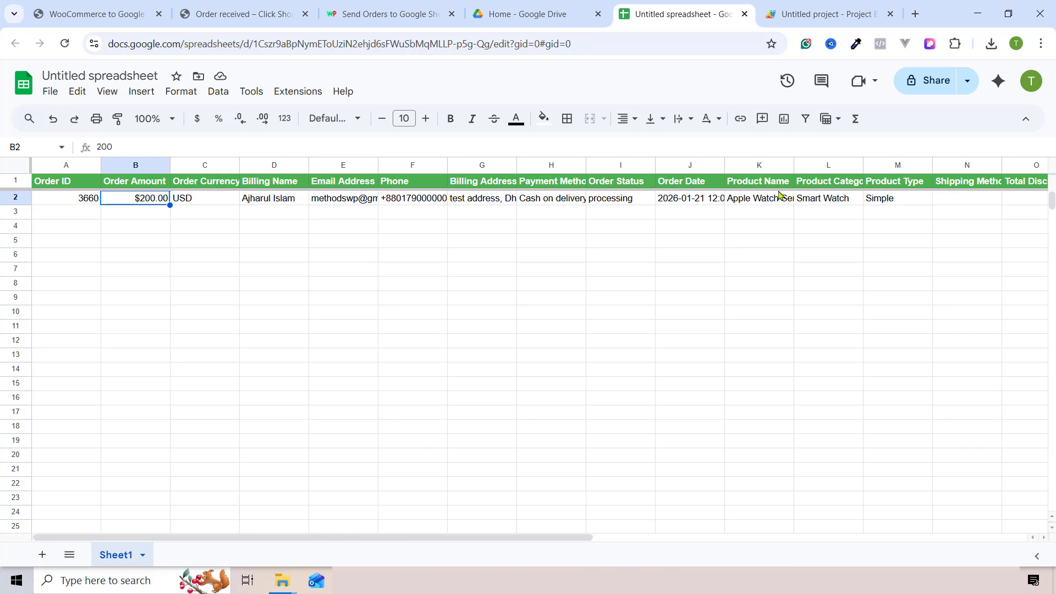
click(825, 199)
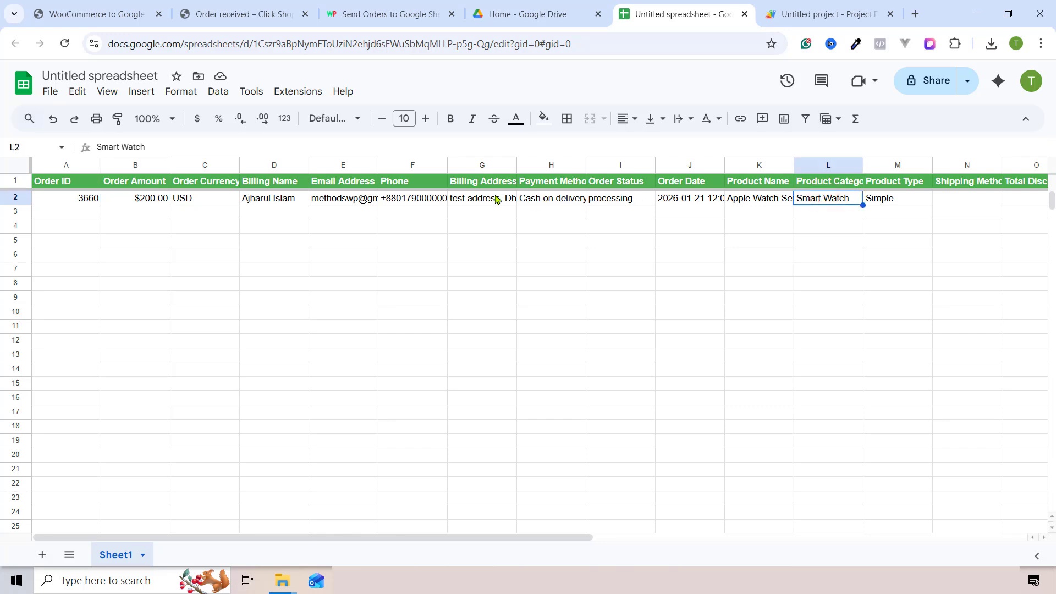
Widen the Product Name column so the full product name fits
click(768, 199)
double_click(795, 164)
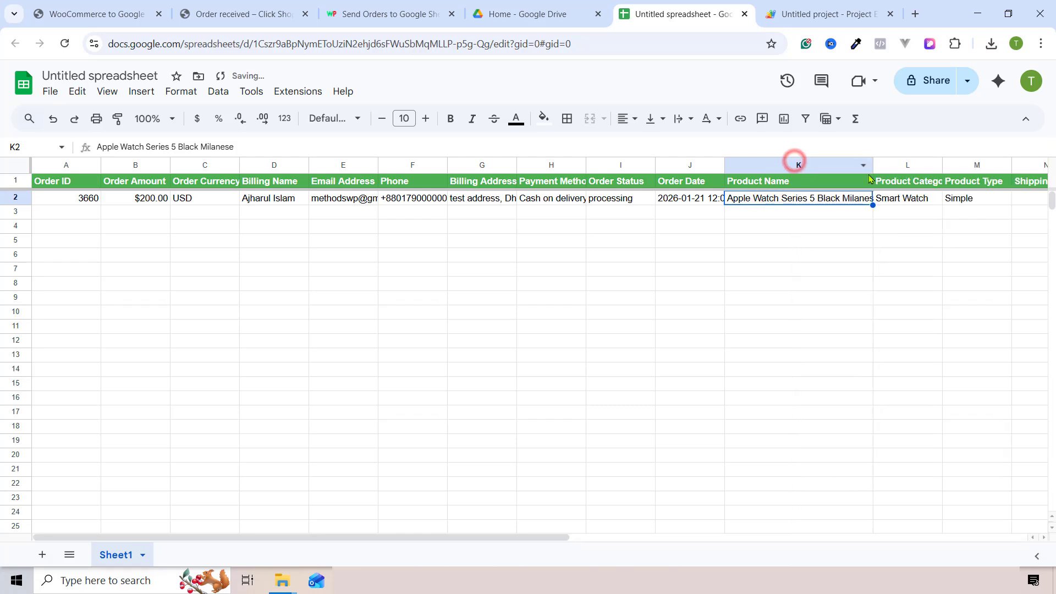
double_click(874, 165)
click(679, 286)
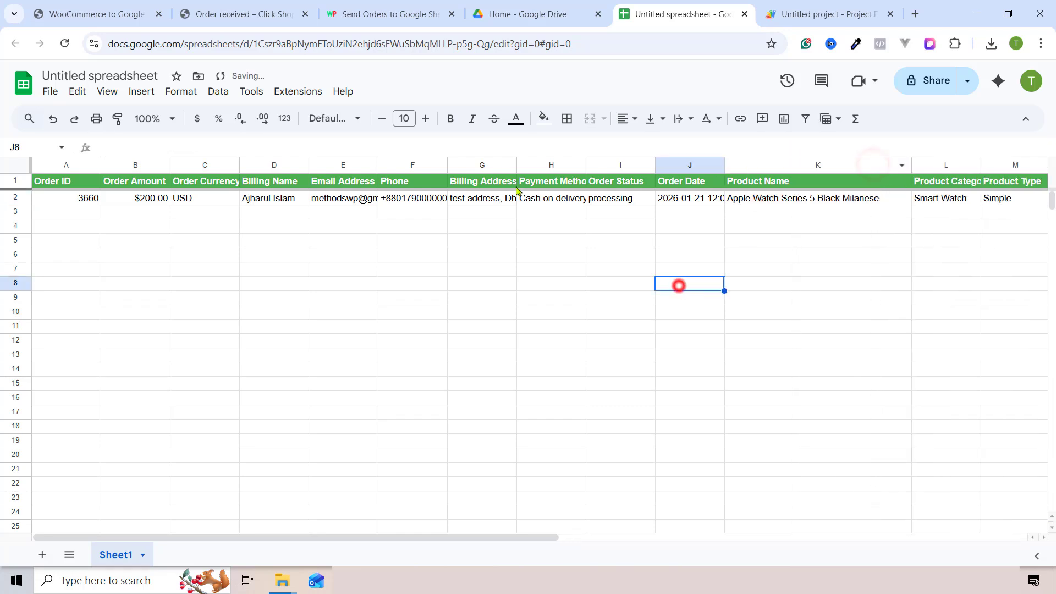
Look over the order row's columns through Last Updated, check its order status, and widen the Payment Method column to fit its header
click(337, 230)
drag(617, 534, 667, 535)
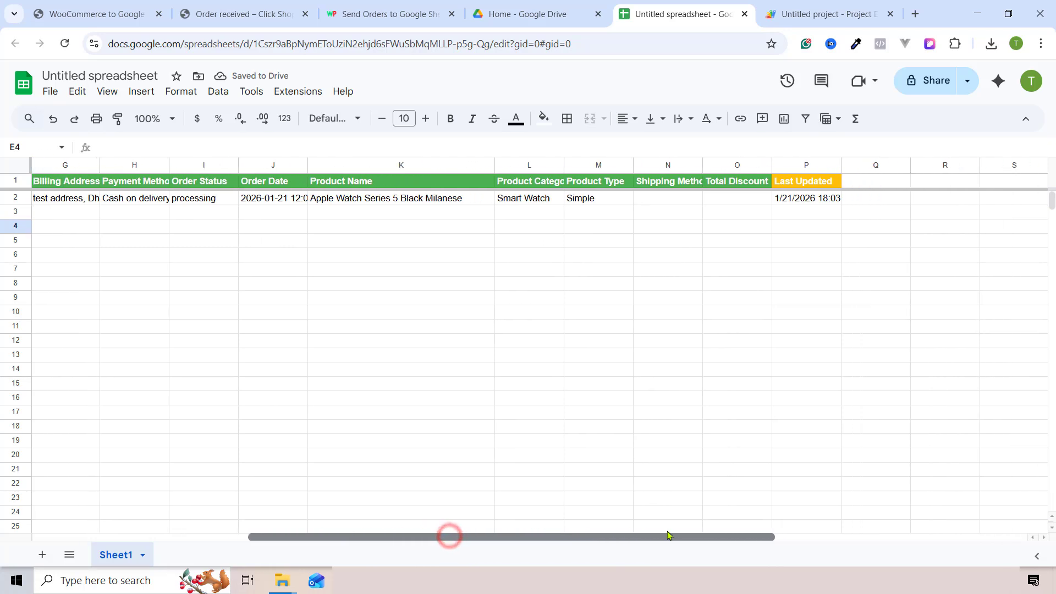
click(653, 266)
click(657, 197)
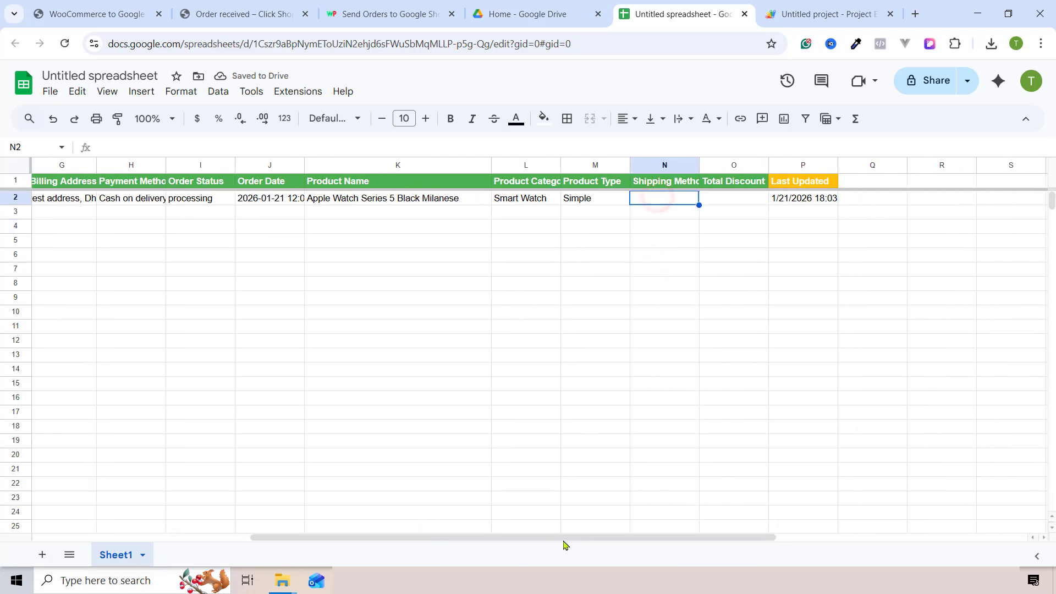
drag(564, 538, 308, 525)
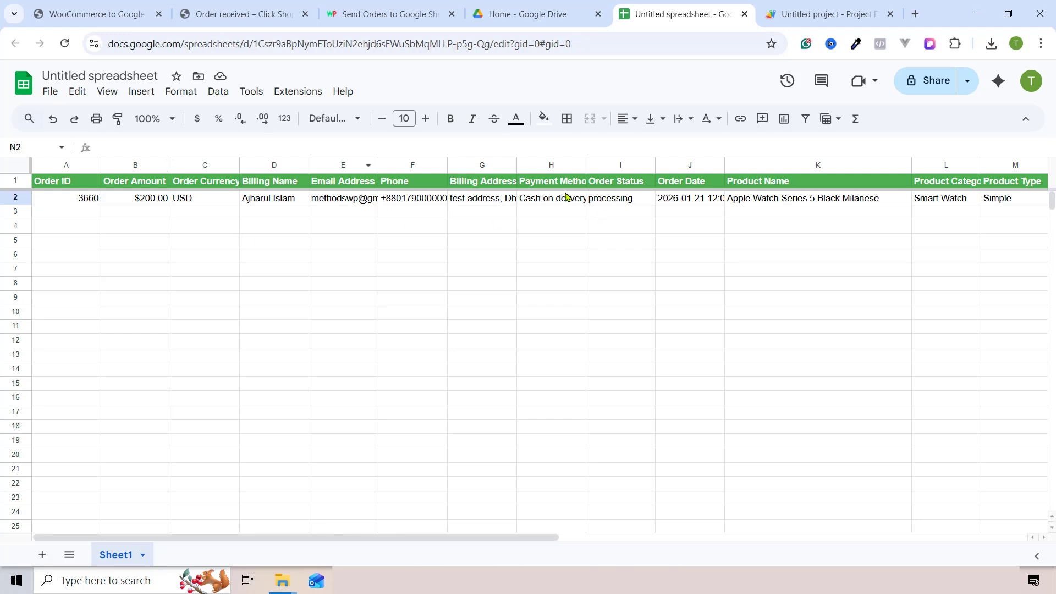
click(616, 201)
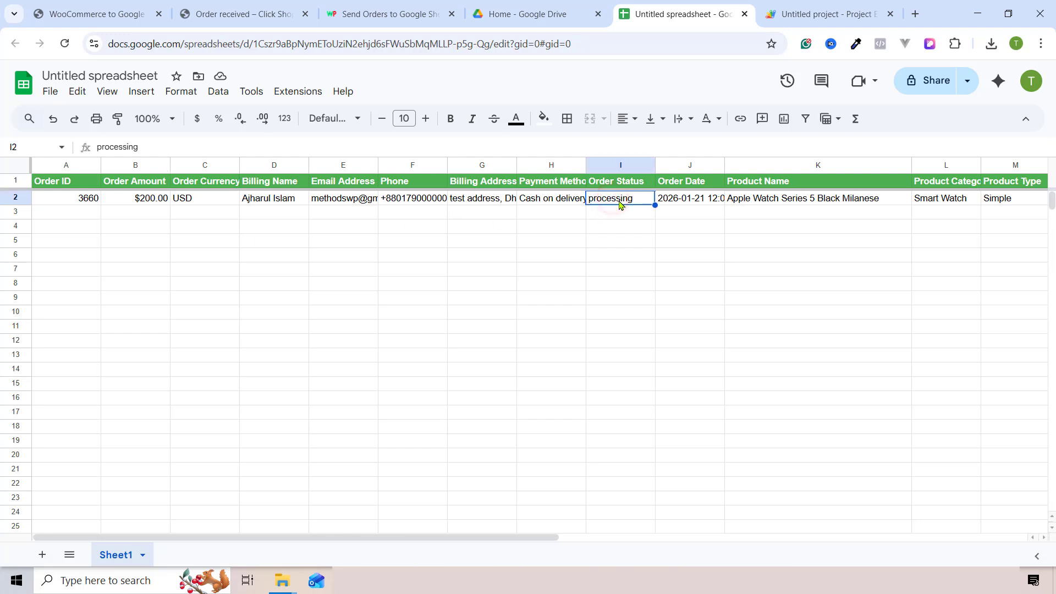
drag(586, 165, 599, 165)
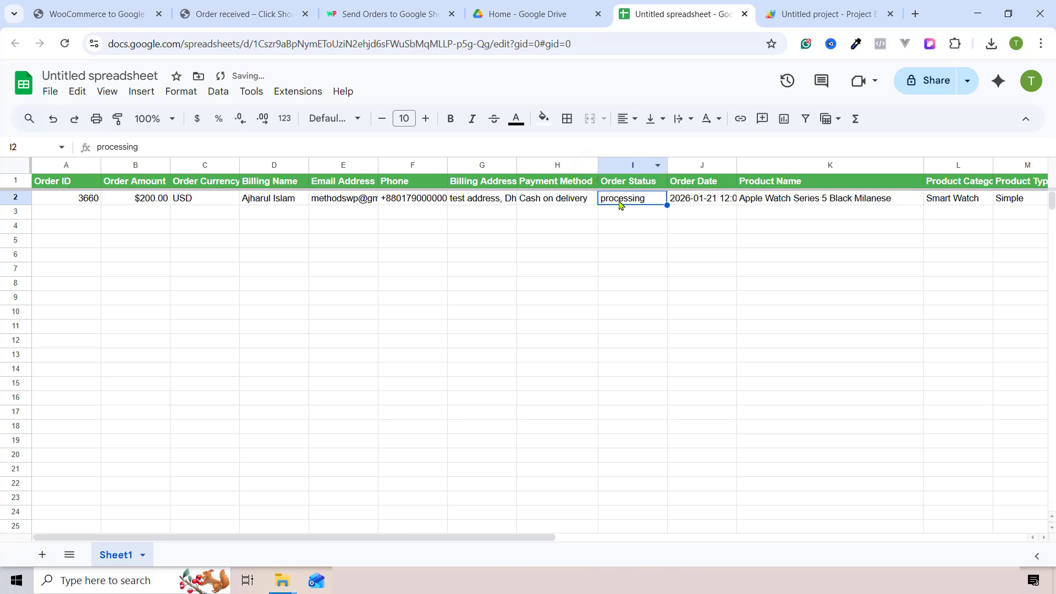
Open the WooCommerce orders list from the store's WordPress admin in a new browser tab
click(242, 13)
click(94, 14)
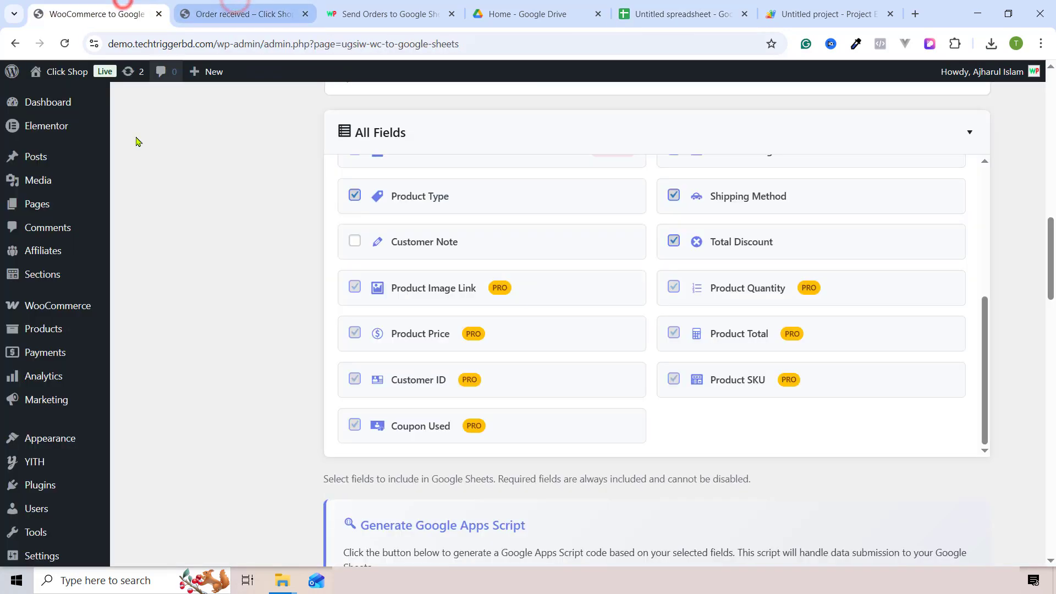
mouse_move(42, 311)
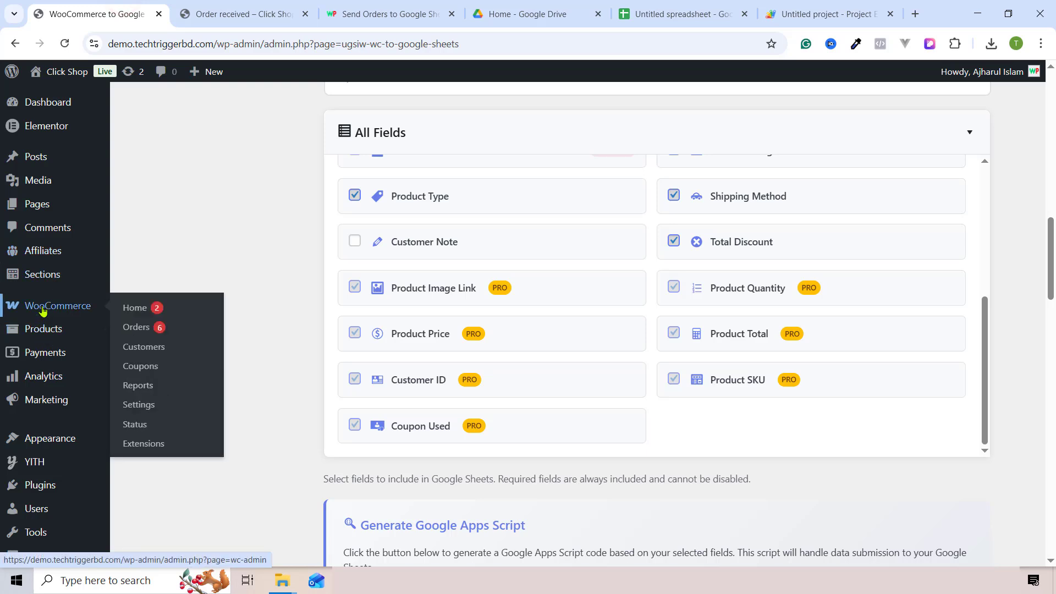
right_click(147, 330)
click(220, 344)
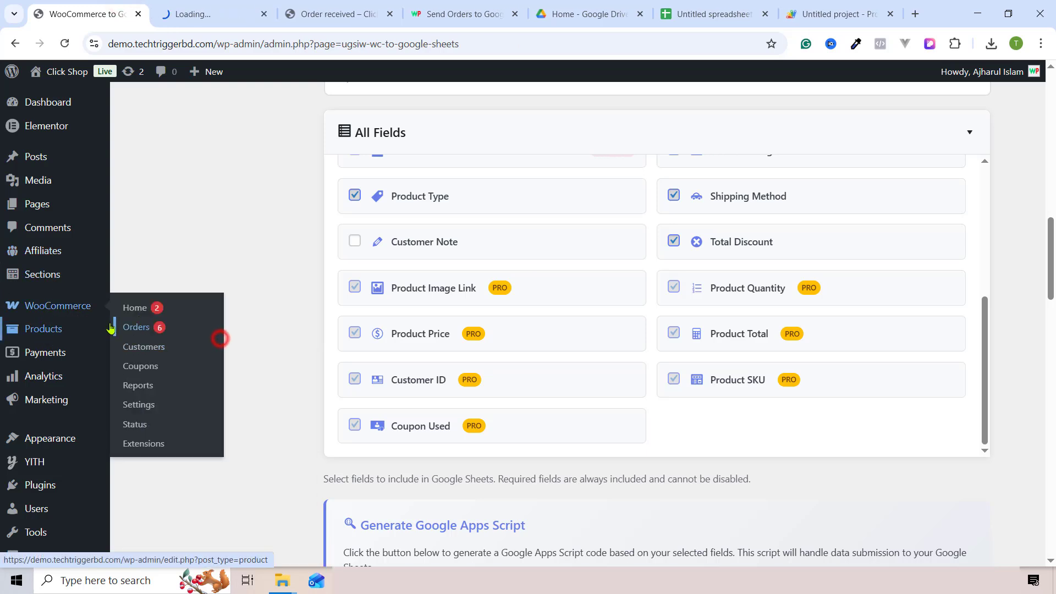
click(194, 7)
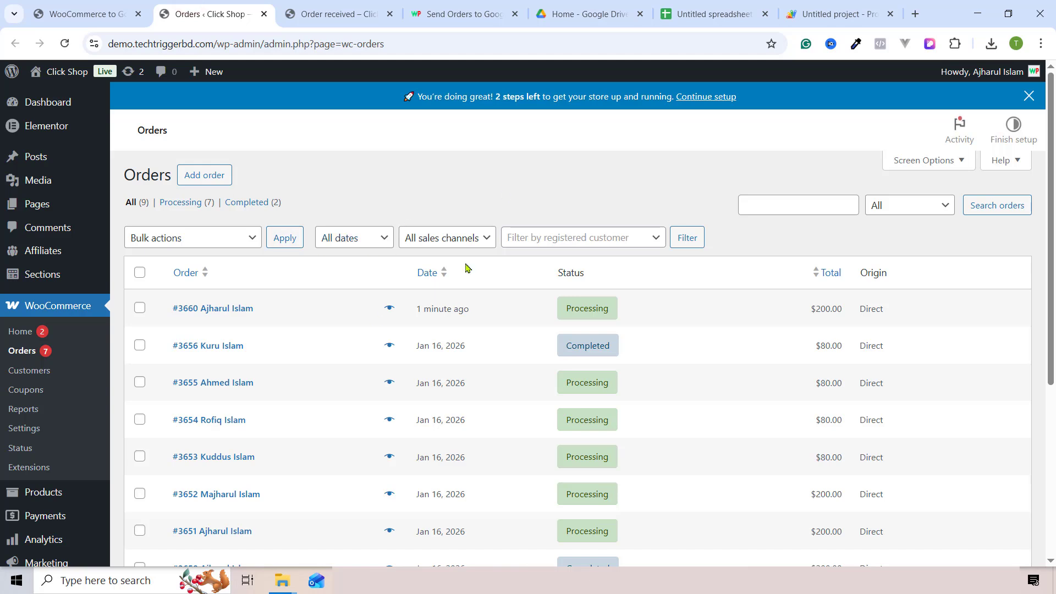
Change the status of the newly placed order to completed using a bulk action
click(140, 309)
click(179, 241)
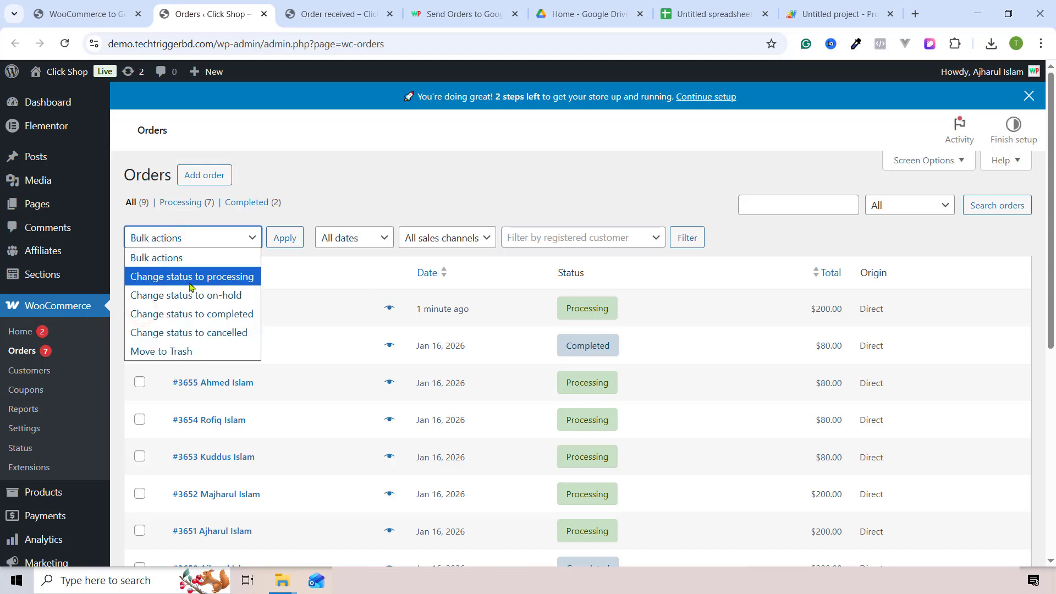
click(215, 315)
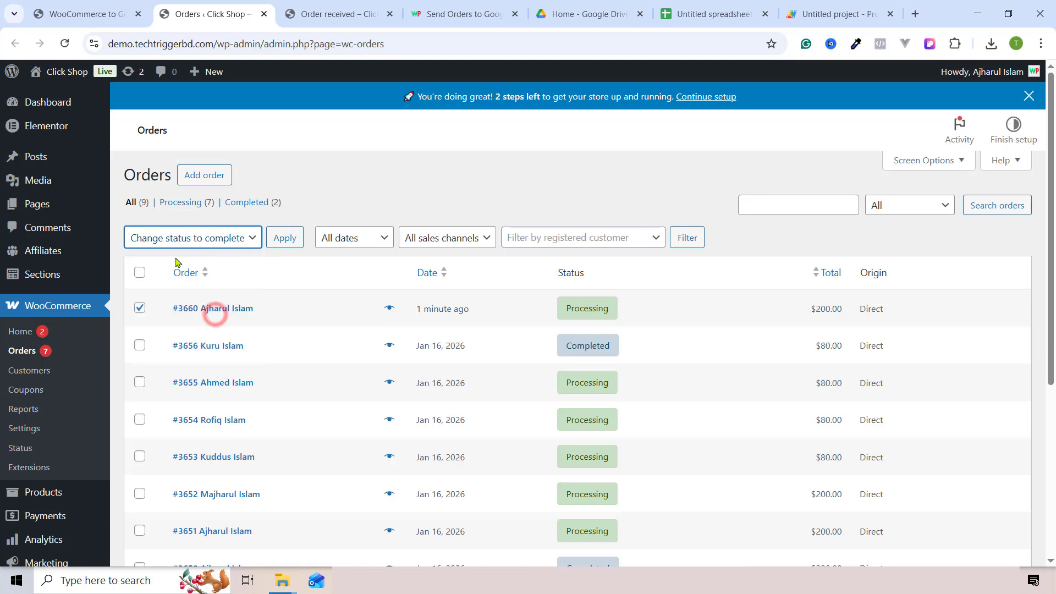
click(284, 239)
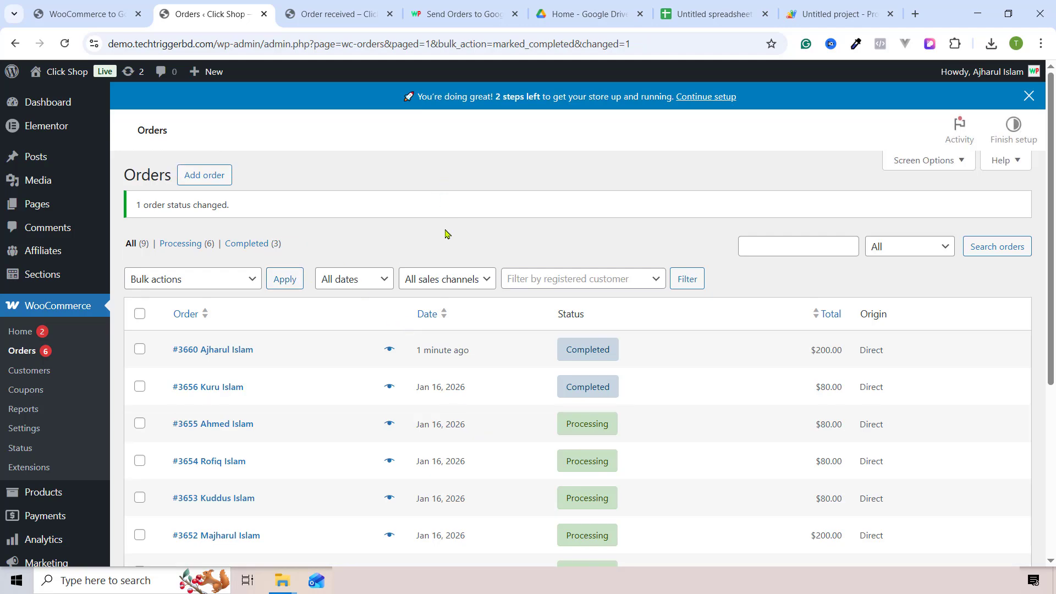
Check the synced Order Status and Last Updated values for the order in the Google spreadsheet
click(338, 14)
click(448, 12)
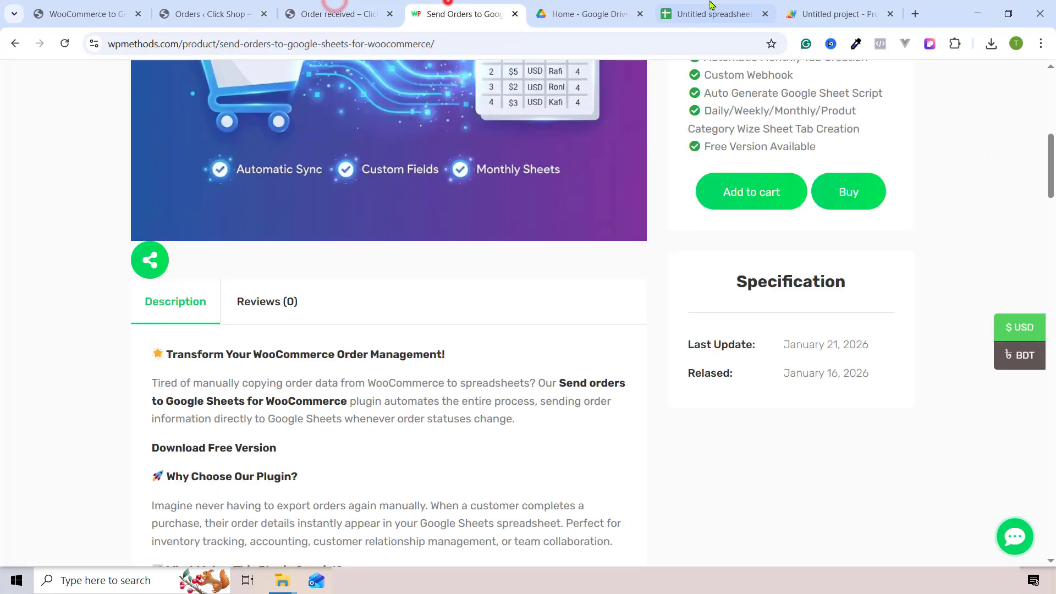
click(674, 12)
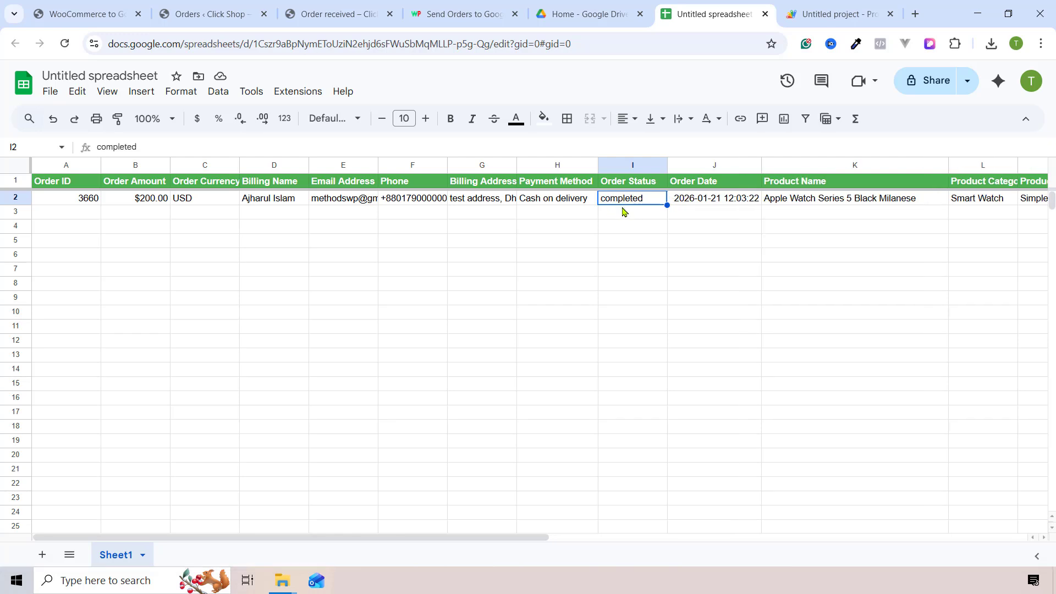
click(654, 210)
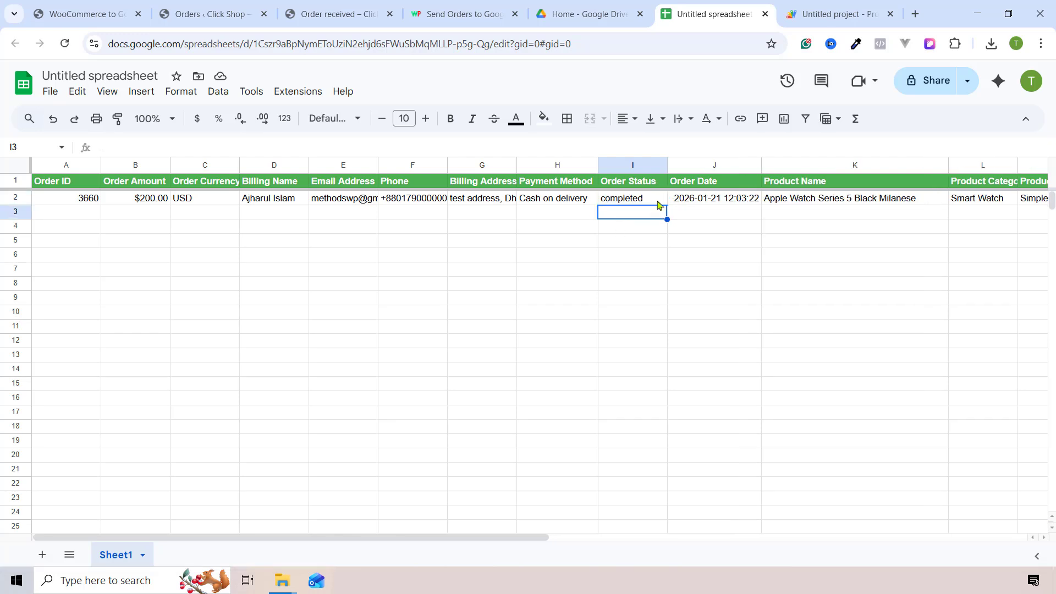
drag(526, 530, 610, 535)
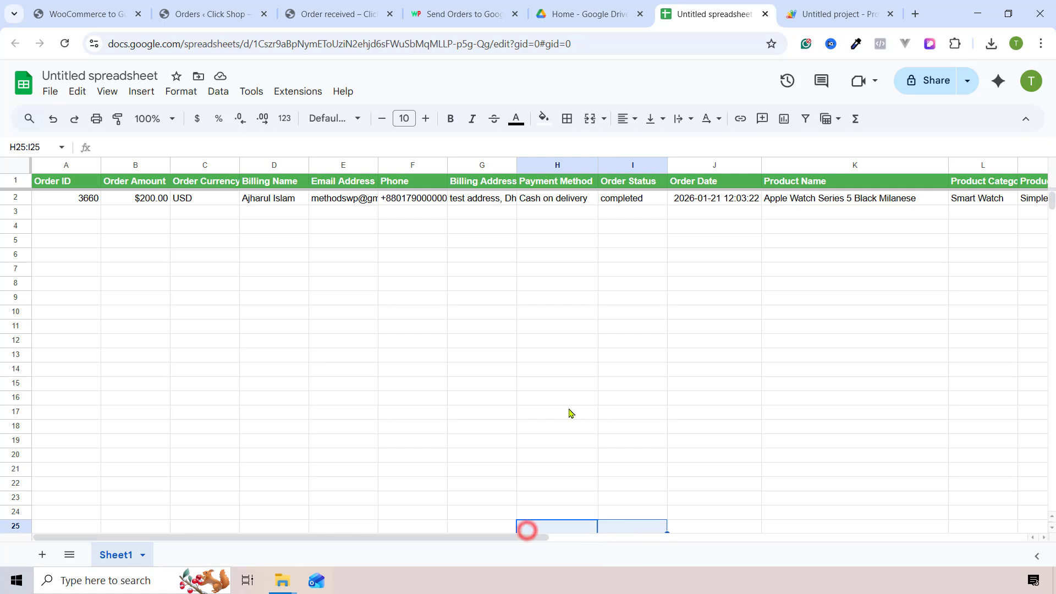
click(620, 269)
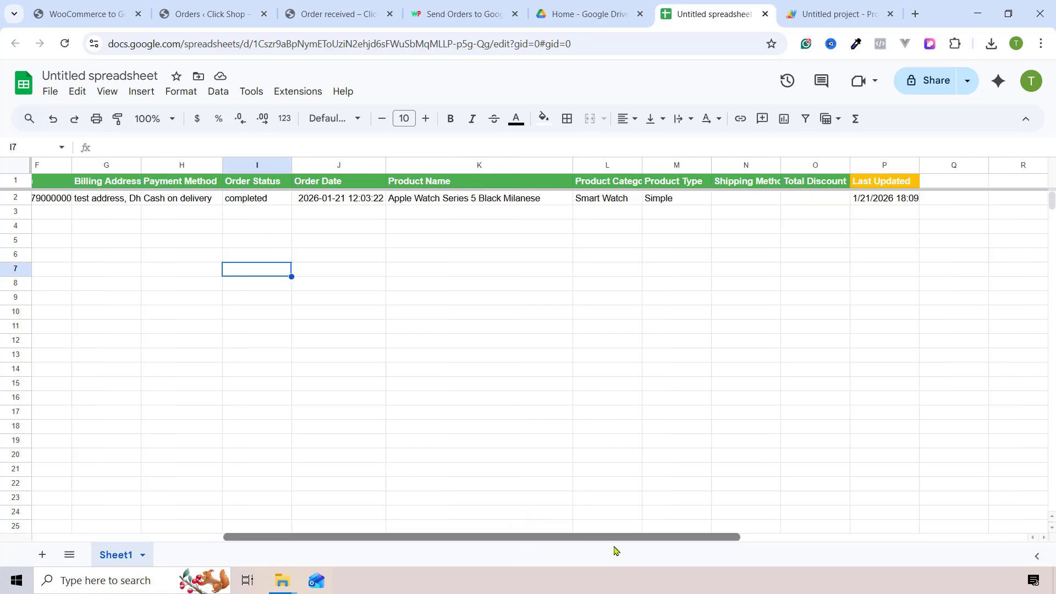
drag(615, 550, 627, 550)
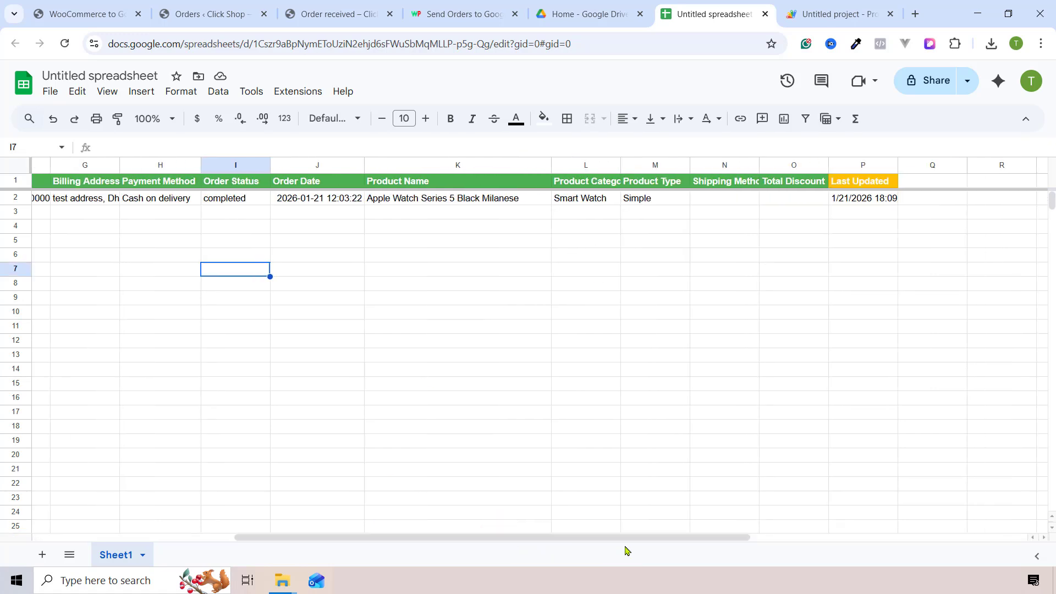
Widen the Product Categories, Shipping Method and Total Discount columns to fit their headers, and check the order's values in them
double_click(620, 165)
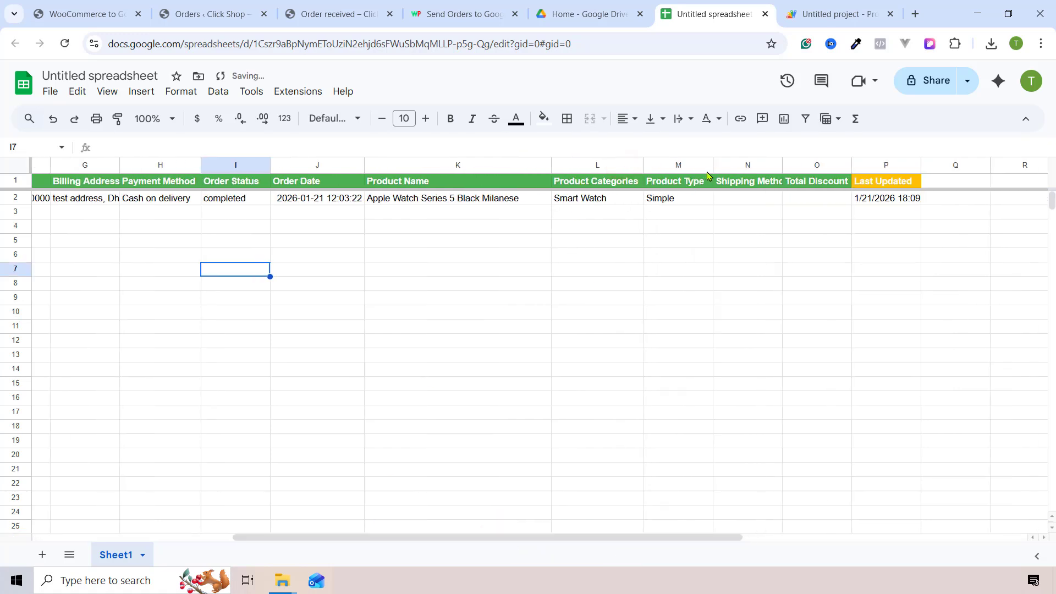
double_click(782, 165)
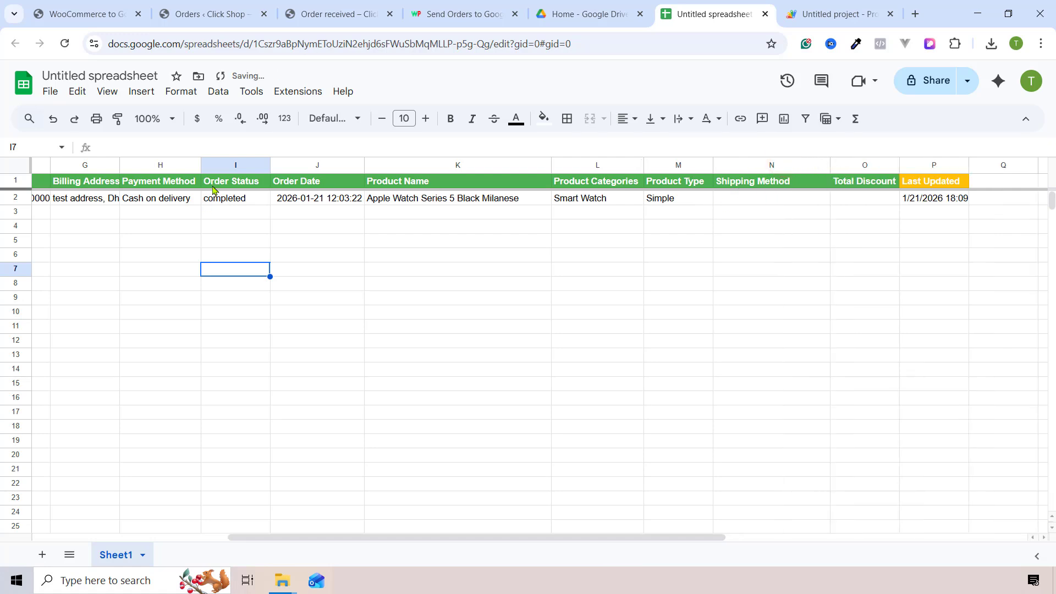
click(169, 199)
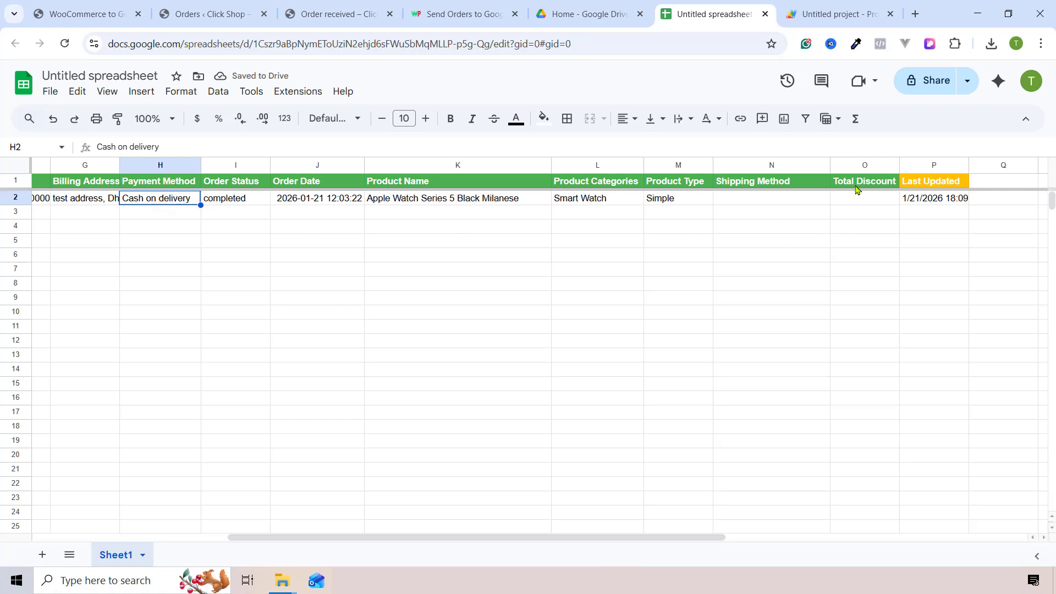
drag(900, 165, 913, 165)
click(884, 217)
click(797, 195)
click(868, 199)
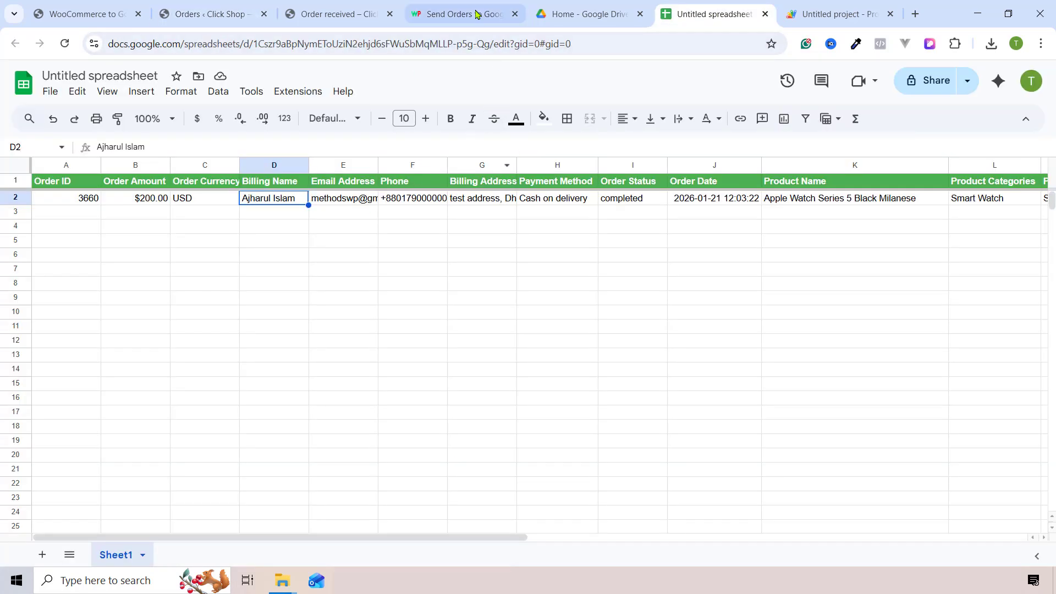
Review the plugin's product page, focusing on the feature for daily, weekly, monthly and product-category-wise sheet tab creation
click(466, 10)
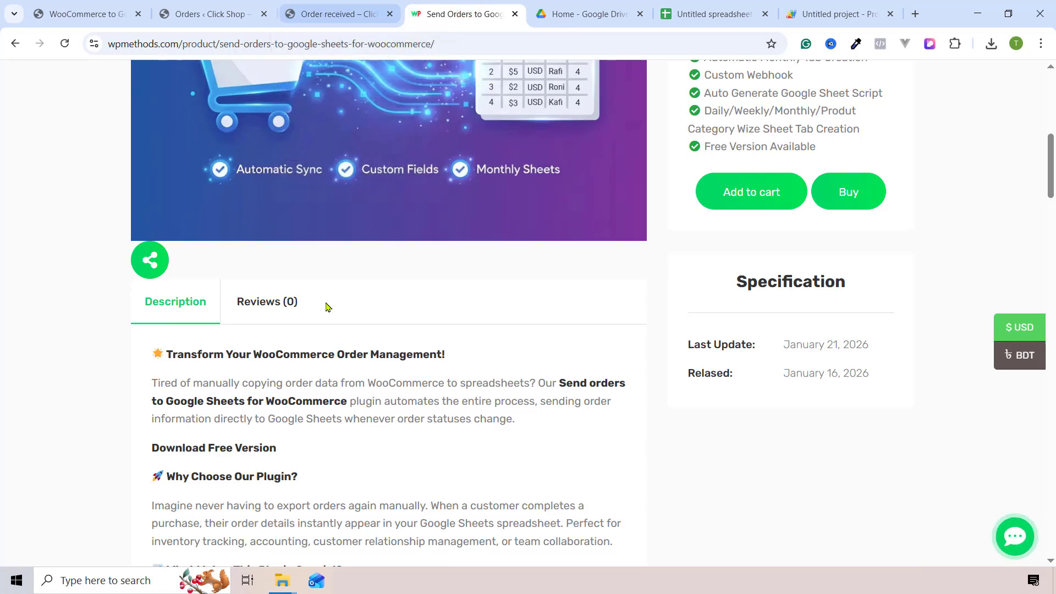
scroll(431, 321, up, 8)
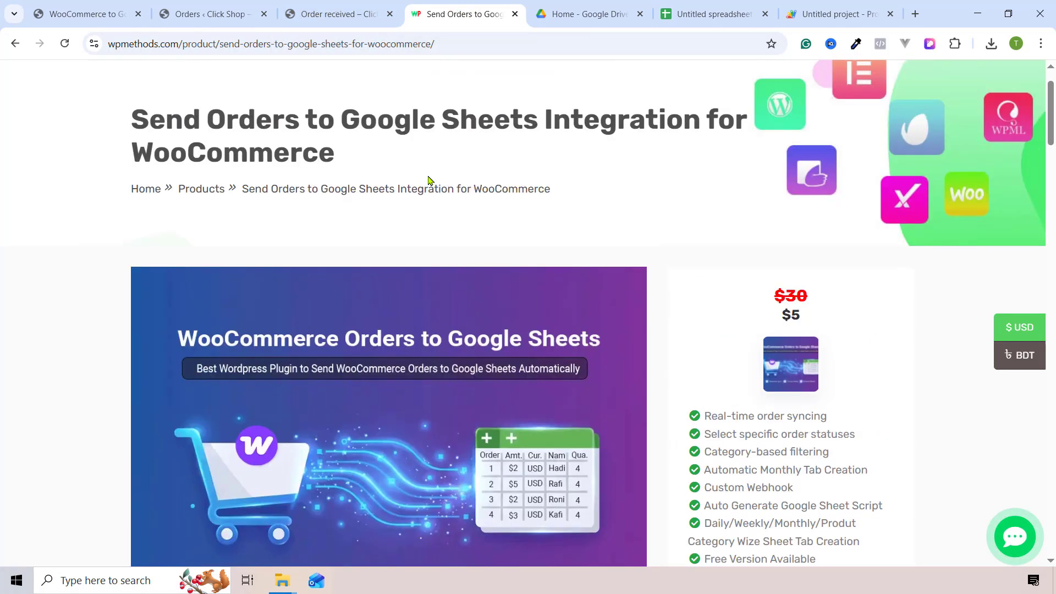
scroll(430, 185, down, 3)
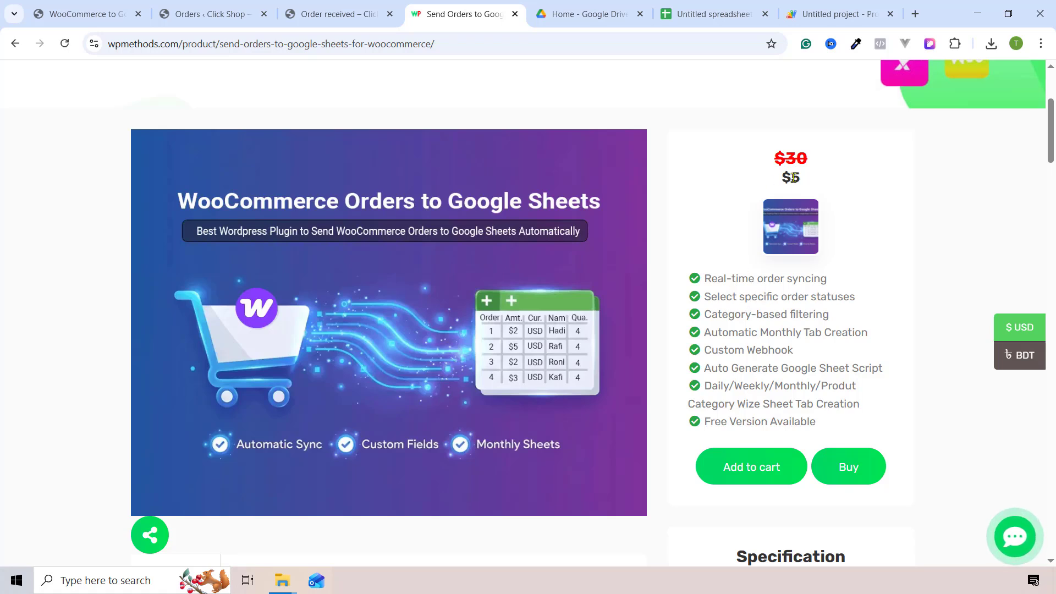
drag(705, 385, 861, 406)
click(750, 397)
drag(704, 387, 769, 404)
click(752, 388)
click(811, 389)
click(768, 404)
Return to the order spreadsheet and look over its rows and the Sheet1 tab
click(345, 24)
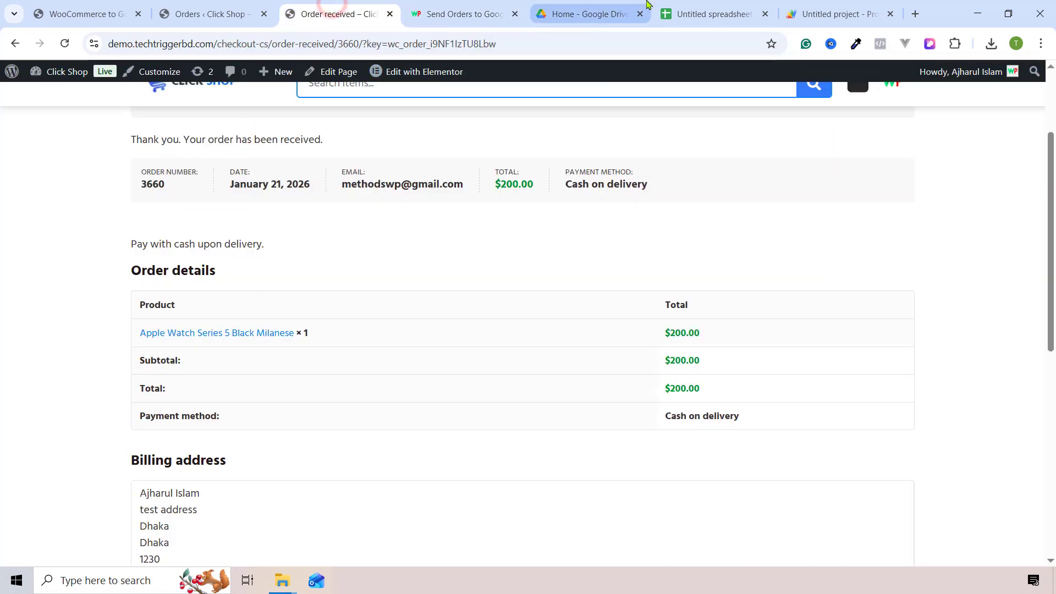
click(685, 12)
click(138, 212)
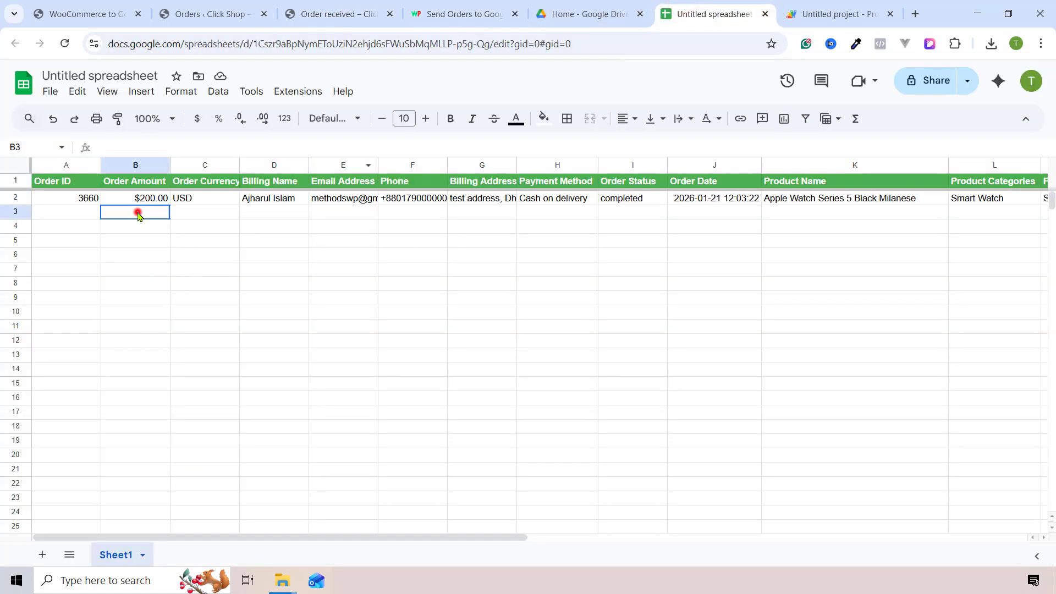
scroll(79, 443, down, 5)
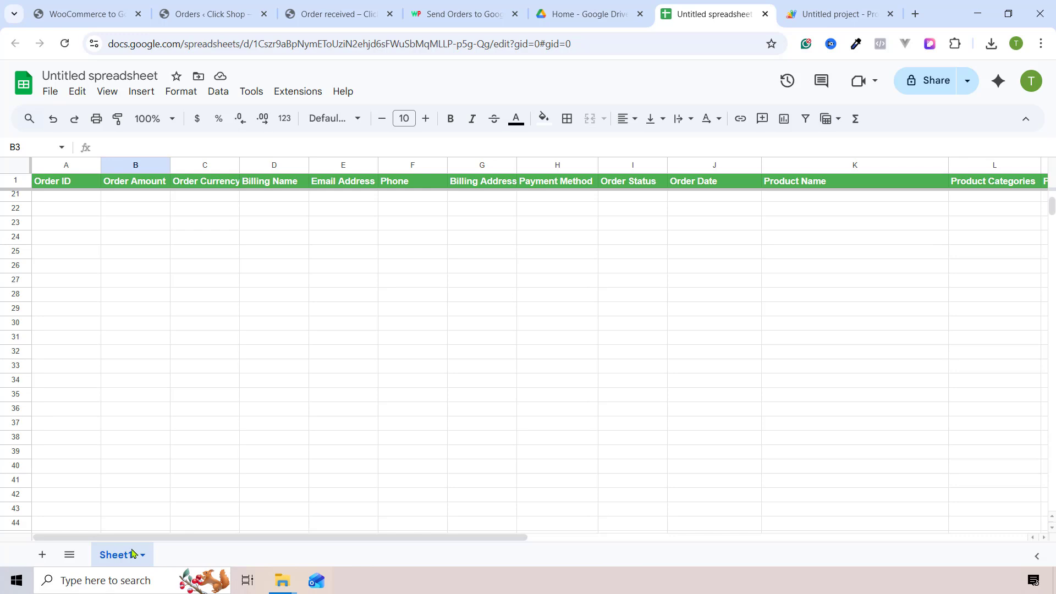
scroll(236, 408, up, 5)
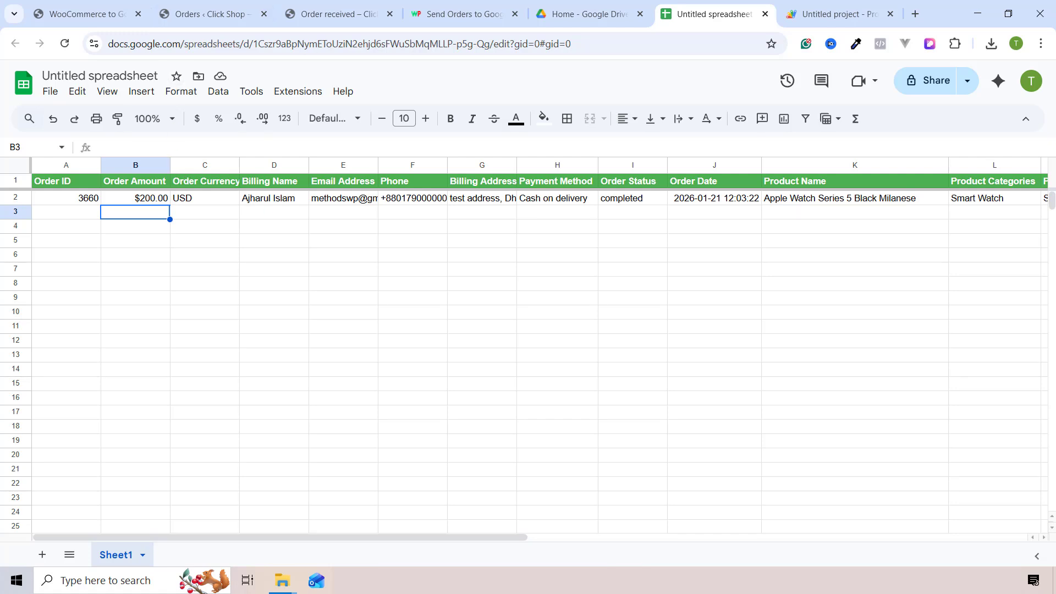
Open the Add Plugins page in the store's WordPress admin
click(462, 14)
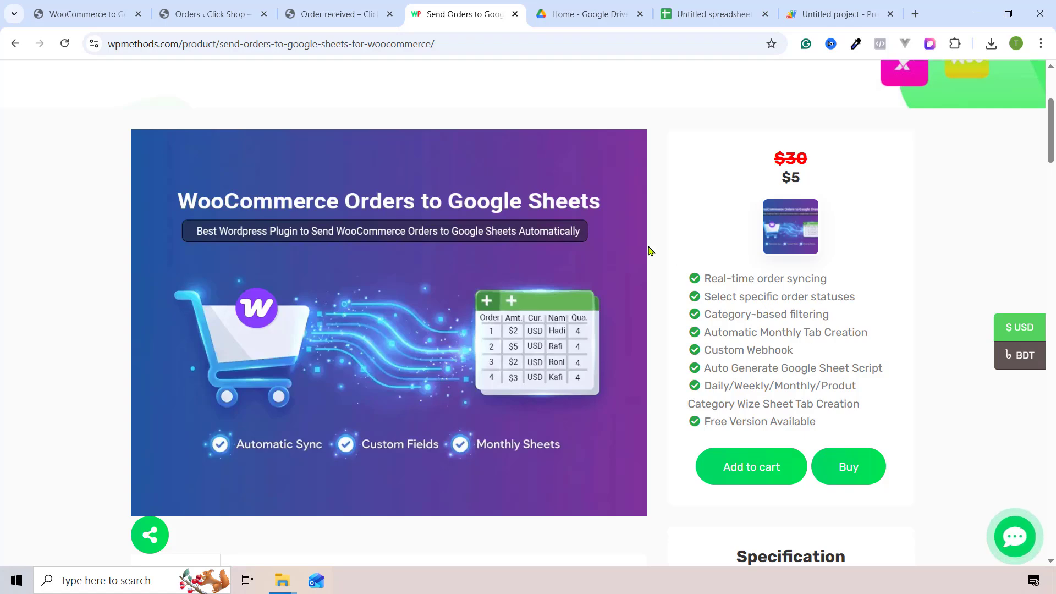
click(83, 14)
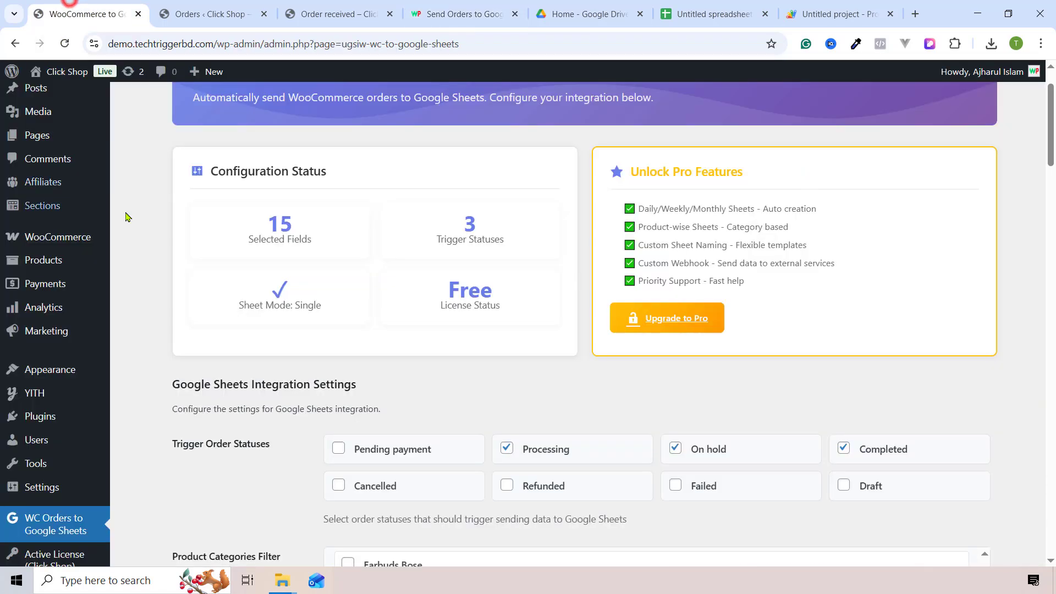
scroll(18, 400, down, 7)
mouse_move(33, 374)
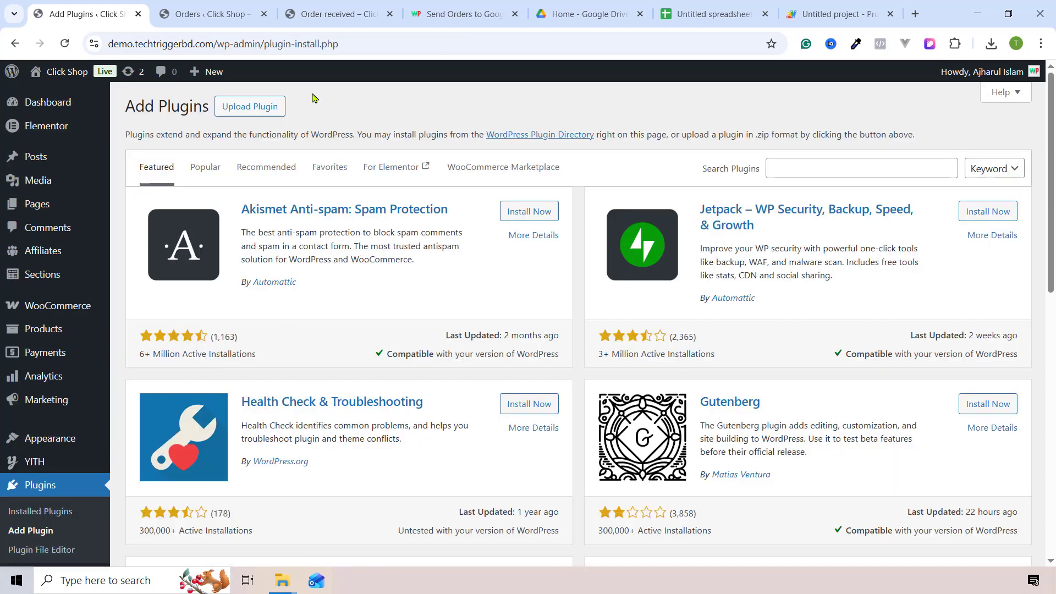
Upload the send-orders-to-google-sheets-for-woocommerce-pro zip from Downloads, then install and activate the plugin
click(254, 106)
click(485, 234)
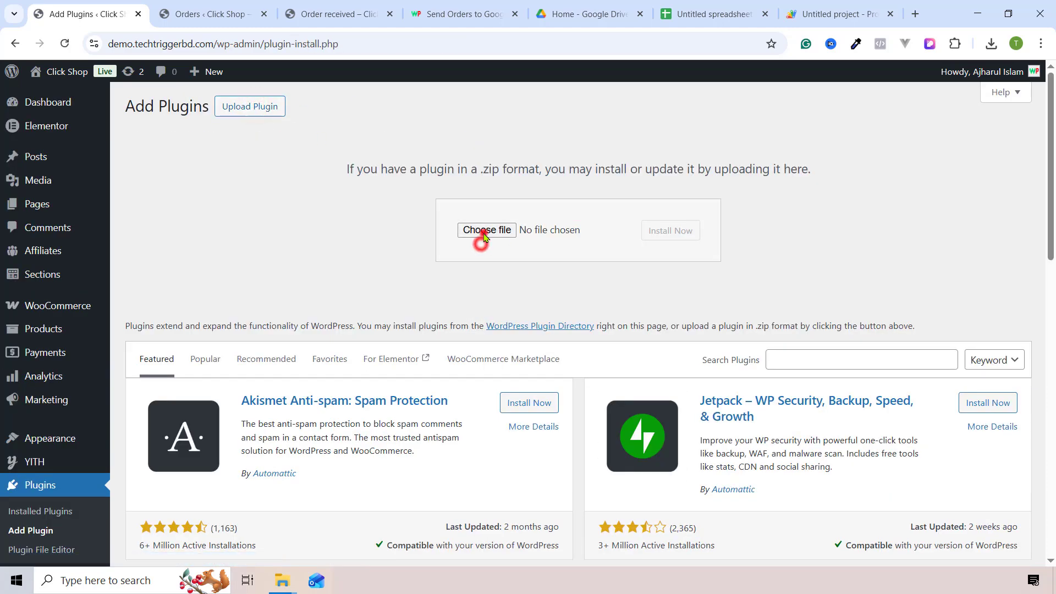
click(297, 250)
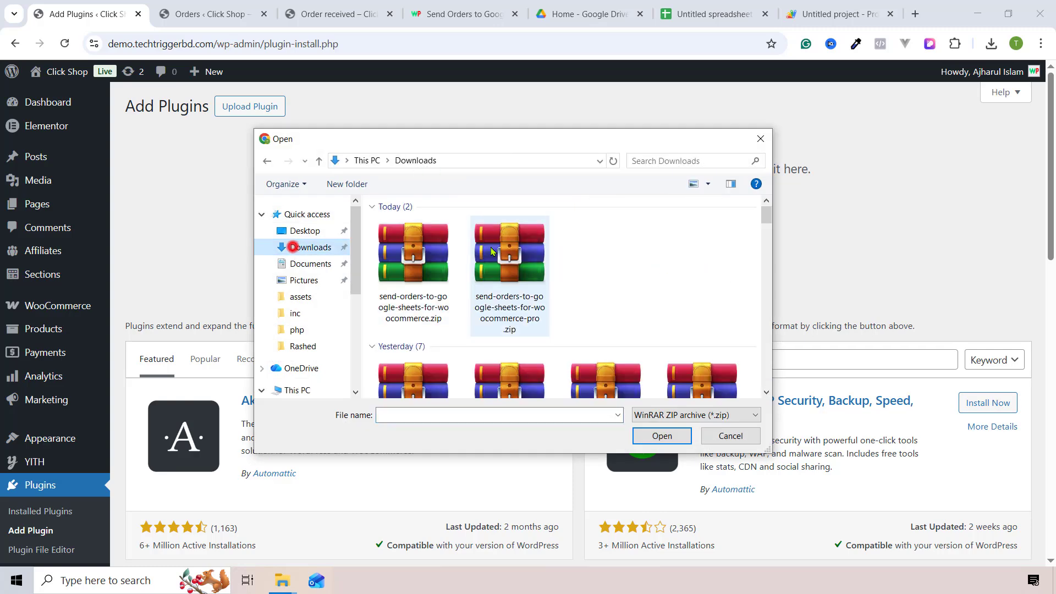
click(517, 297)
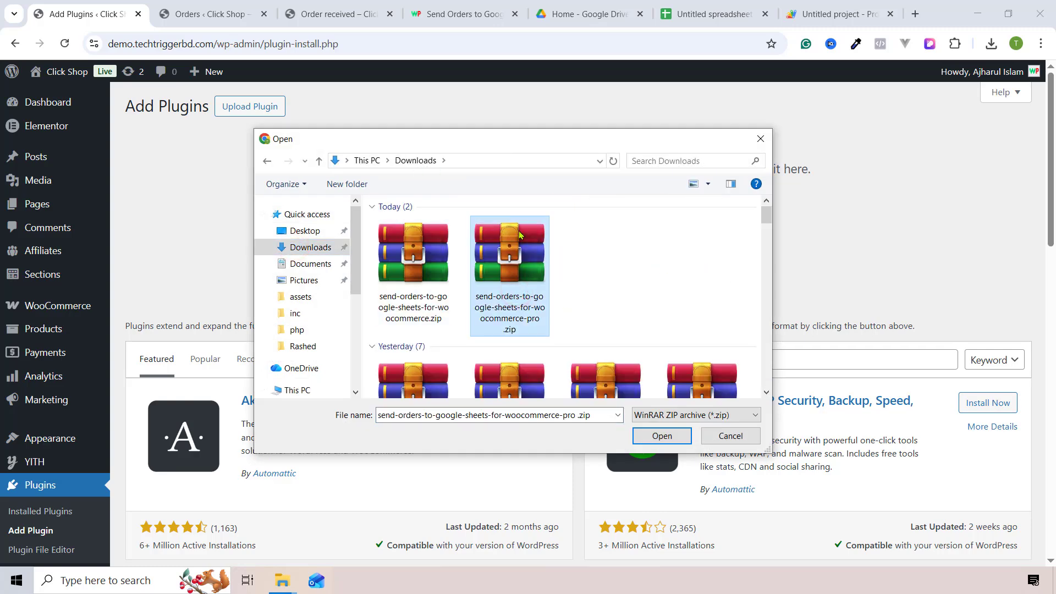
click(664, 437)
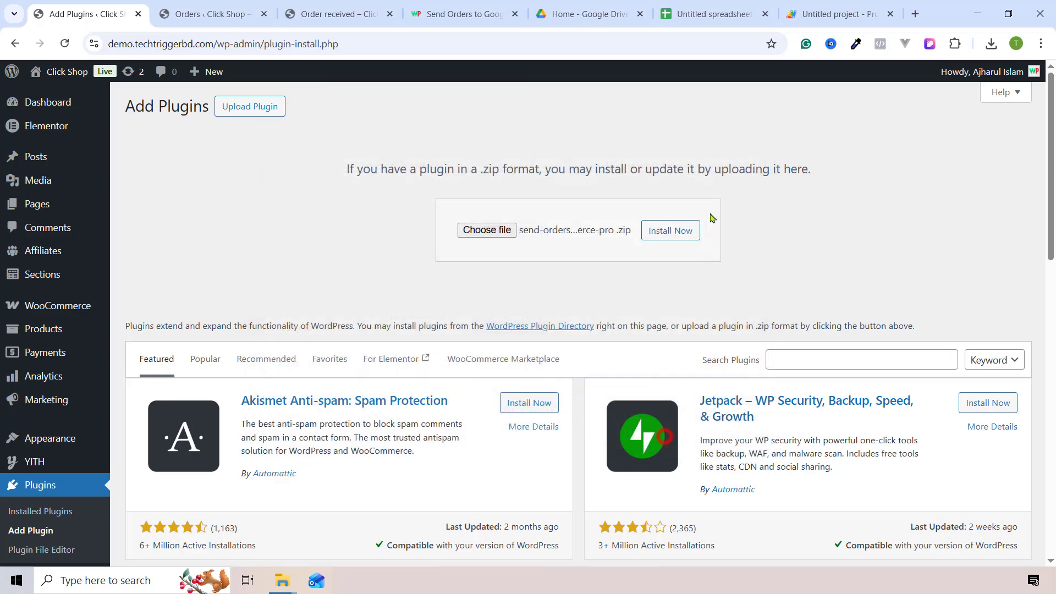
click(685, 226)
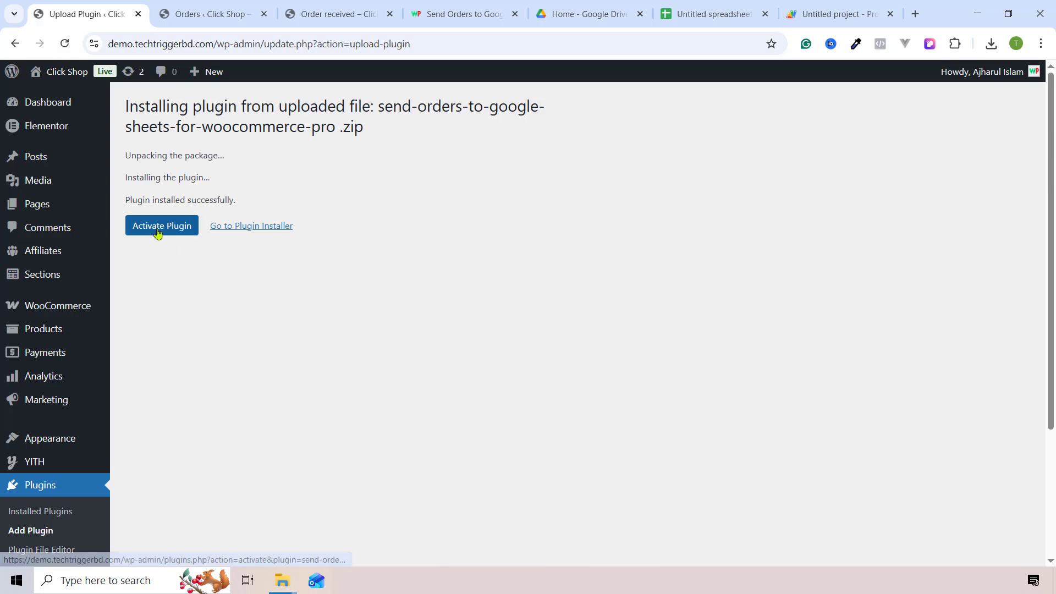
click(160, 226)
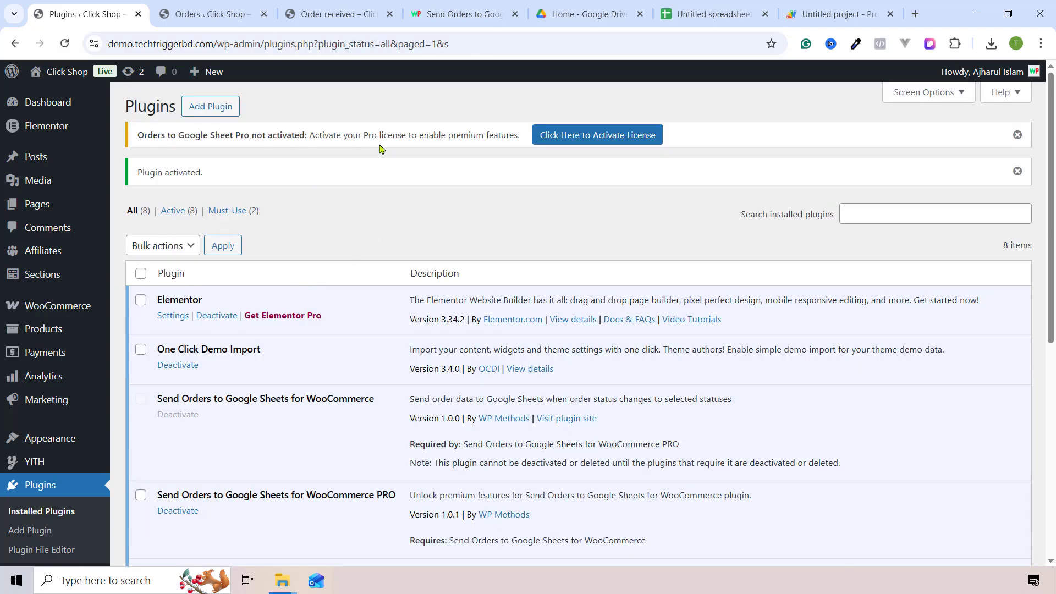
Open the Pro license activation page and look over its license key form and activation instructions
click(575, 139)
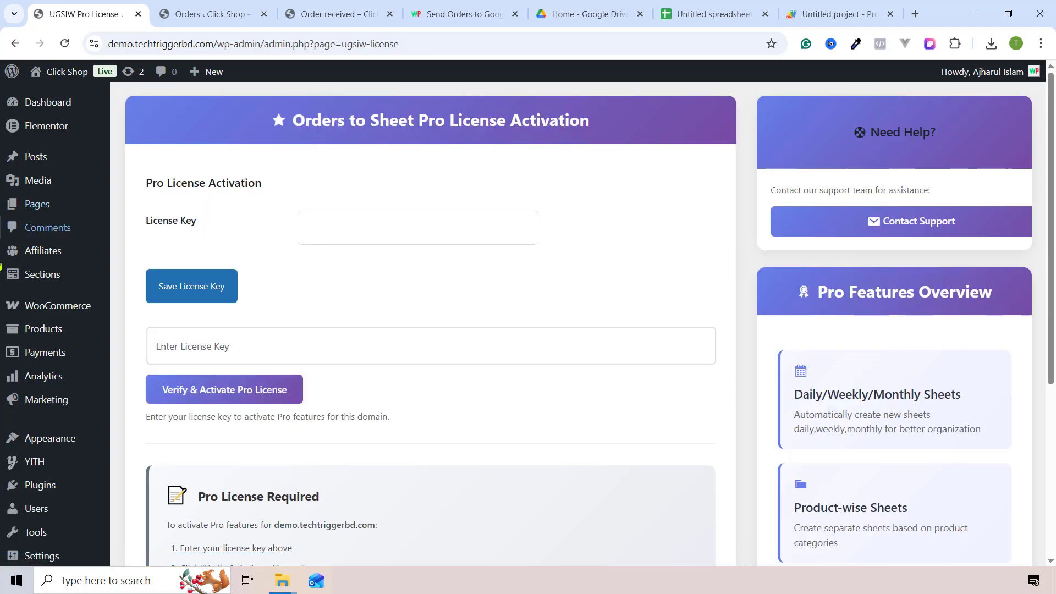
scroll(33, 358, down, 4)
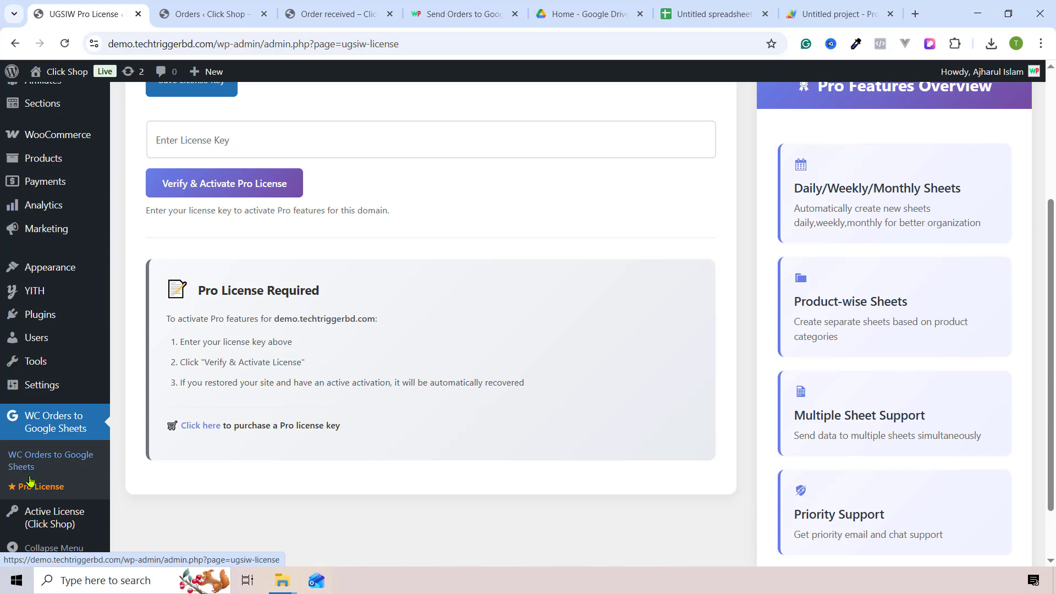
scroll(503, 337, up, 4)
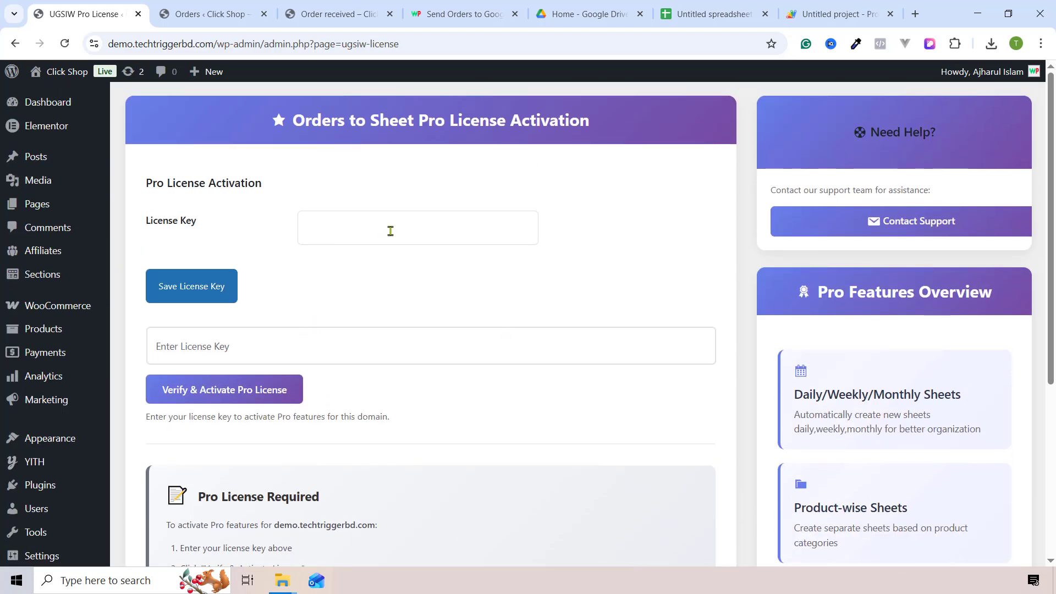
Enter the Pro license key on the activation page and activate the Pro license for this domain
click(461, 7)
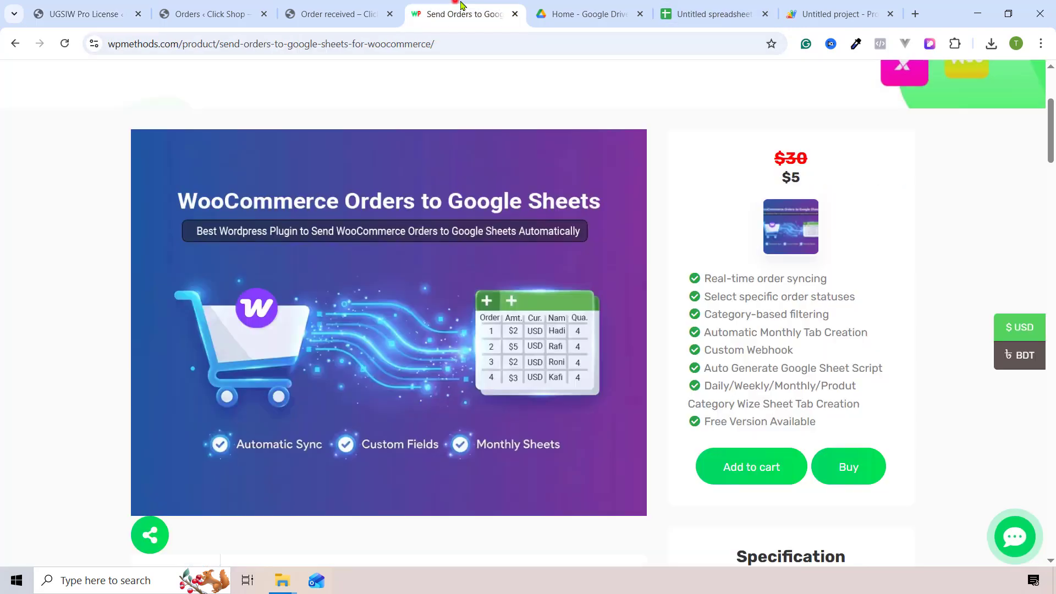
click(203, 13)
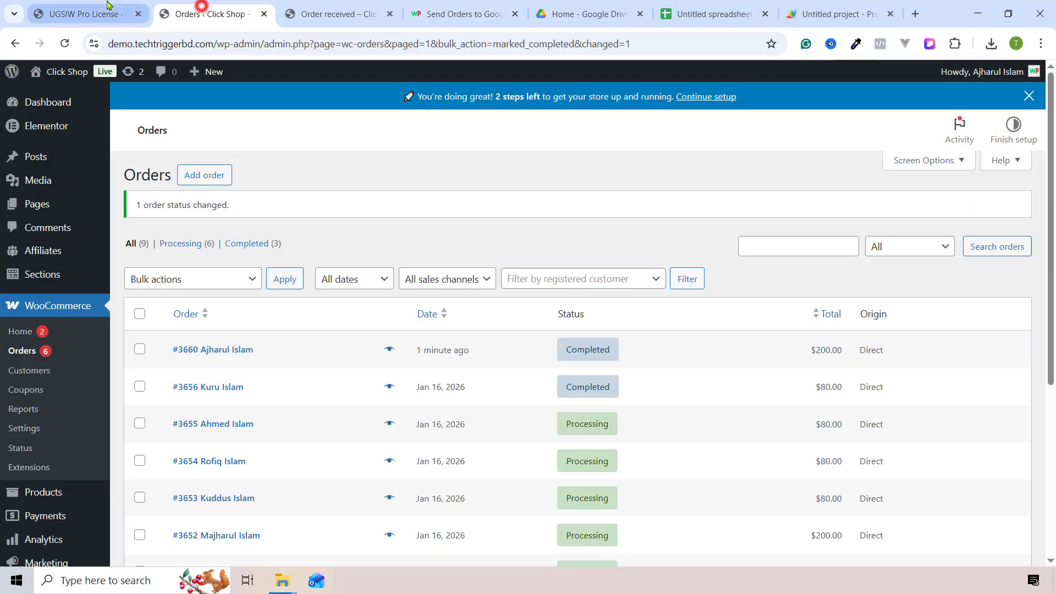
click(107, 6)
click(335, 220)
click(418, 259)
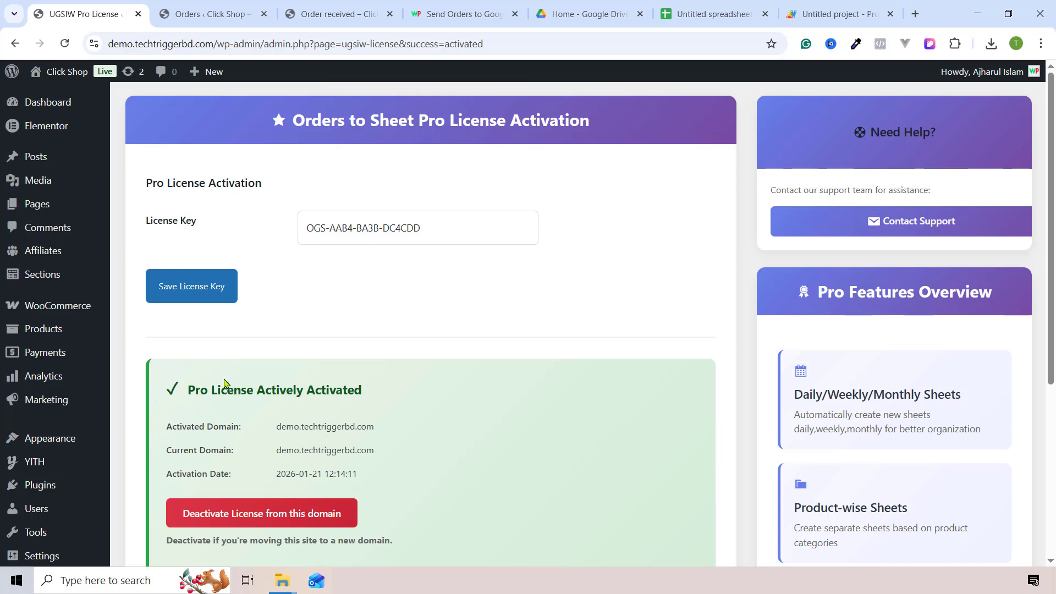
Open the WC Orders to Google Sheets settings page and check the License Status
scroll(277, 420, down, 4)
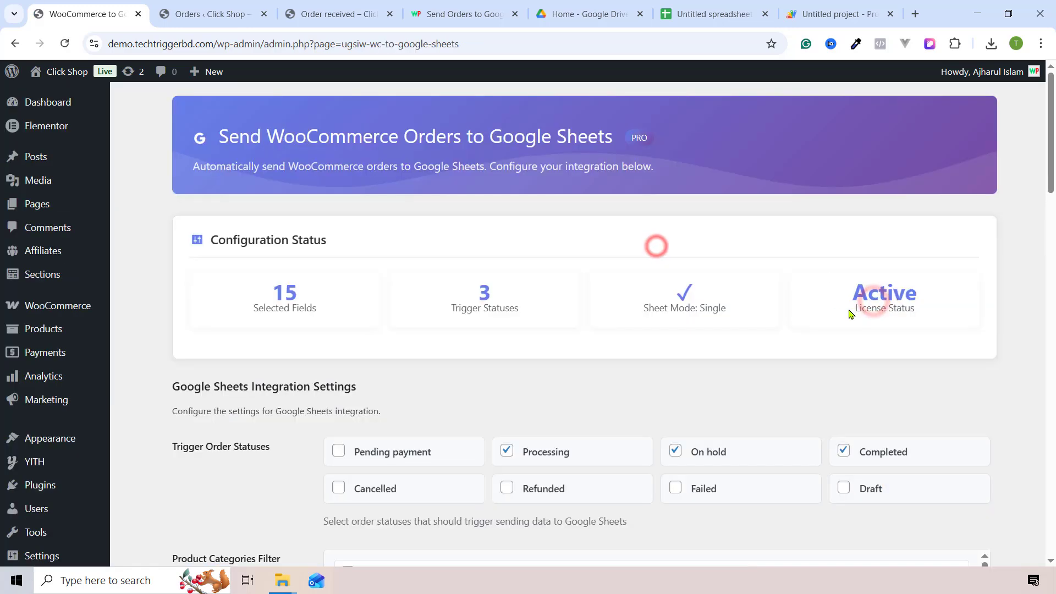
triple_click(857, 310)
click(853, 320)
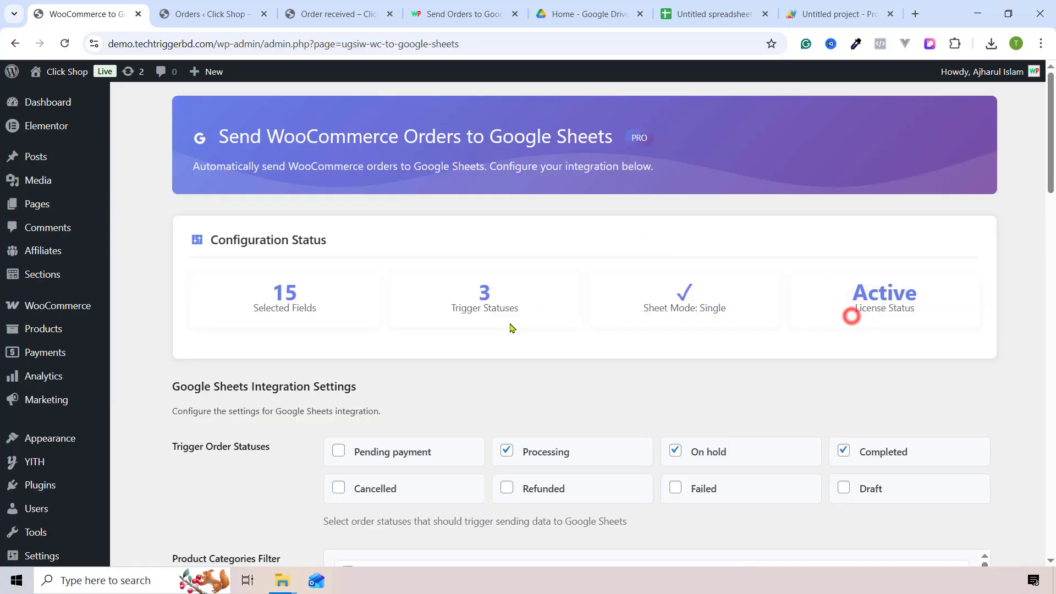
Look through the plugin's integration settings and set the Sheet Mode to Monthly Sheets
scroll(311, 304, down, 3)
scroll(311, 304, down, 4)
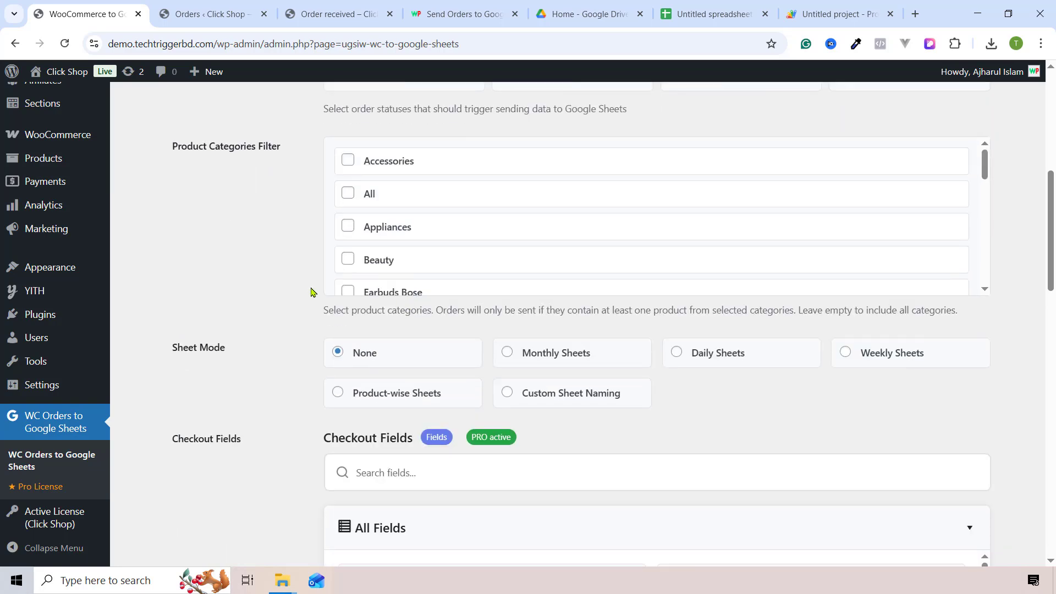
scroll(401, 274, down, 10)
scroll(382, 349, down, 2)
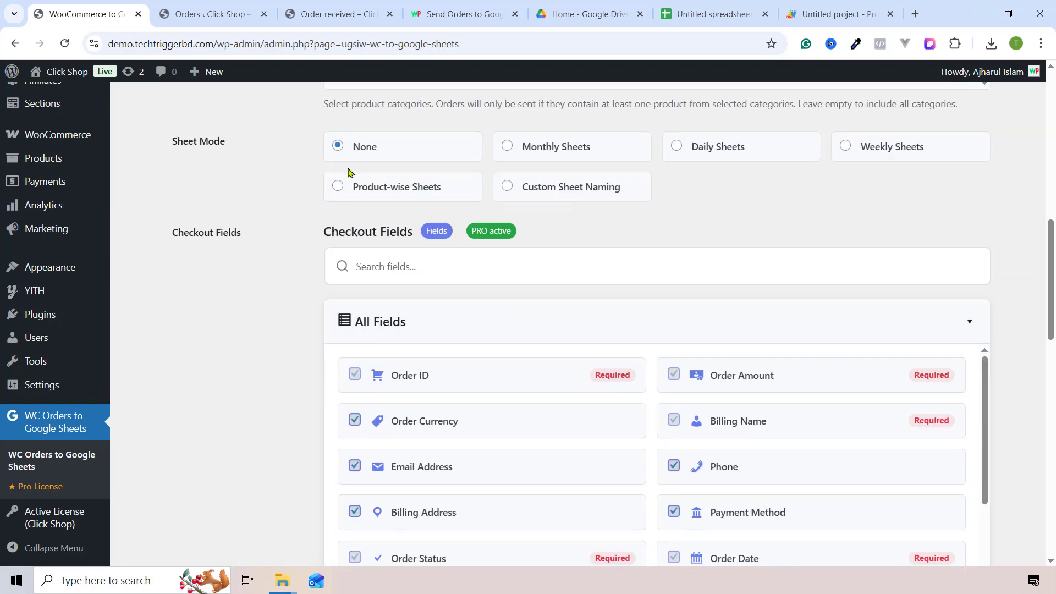
scroll(495, 396, down, 5)
scroll(267, 267, up, 10)
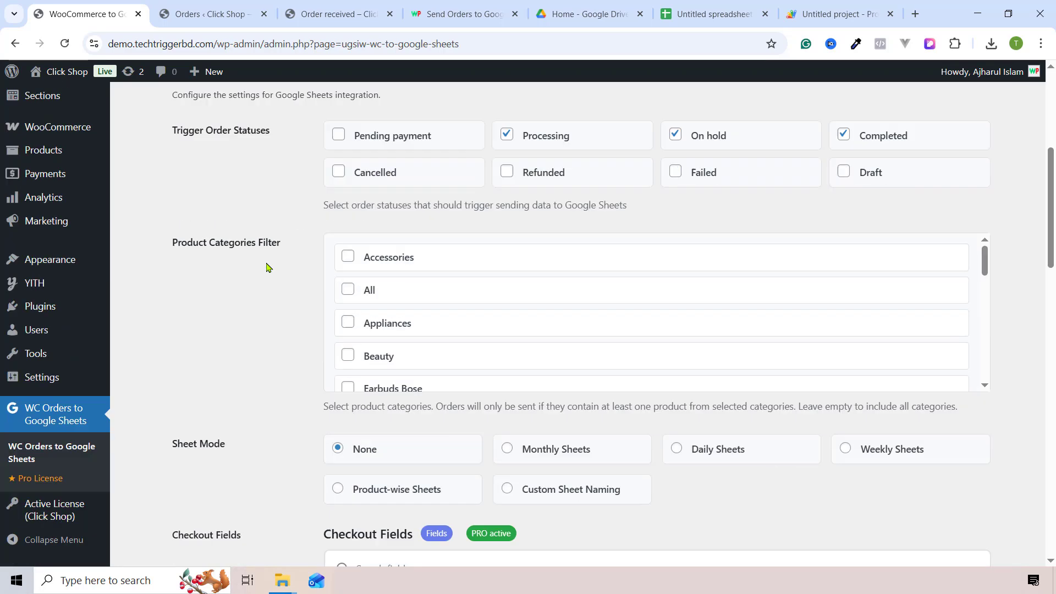
scroll(201, 357, down, 2)
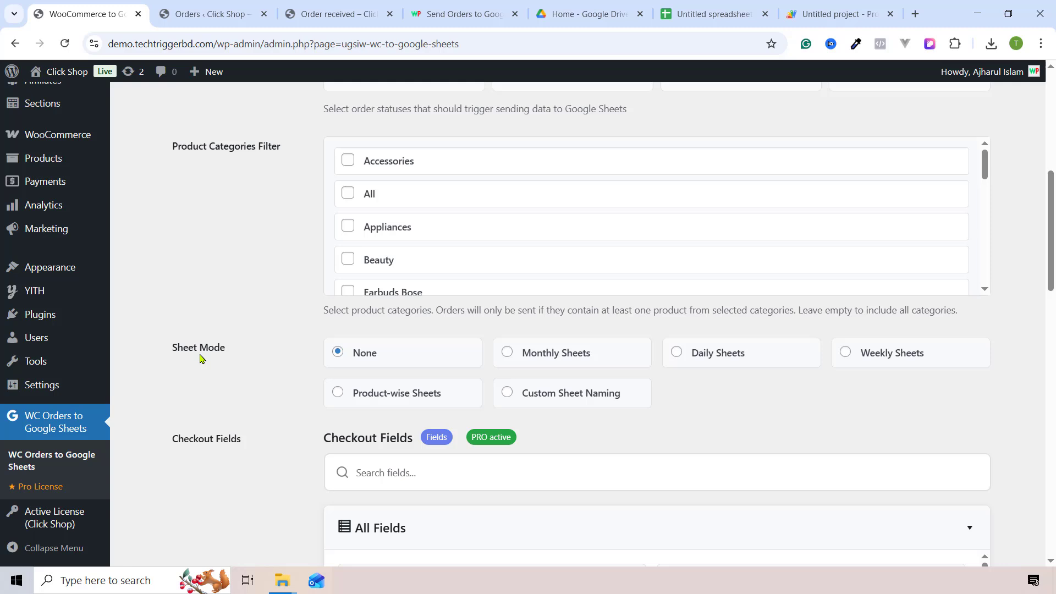
click(554, 356)
Enable the Product Total, Product Quantity, Product Price, Product Image Link and Coupon Used checkout fields and save the settings
scroll(279, 382, down, 6)
scroll(401, 359, down, 3)
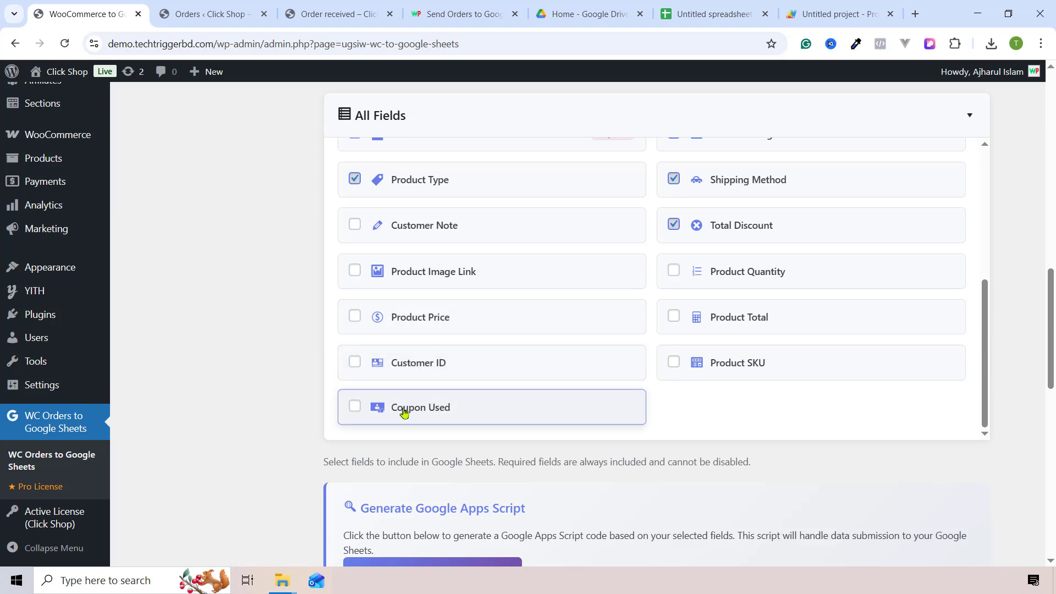
click(720, 365)
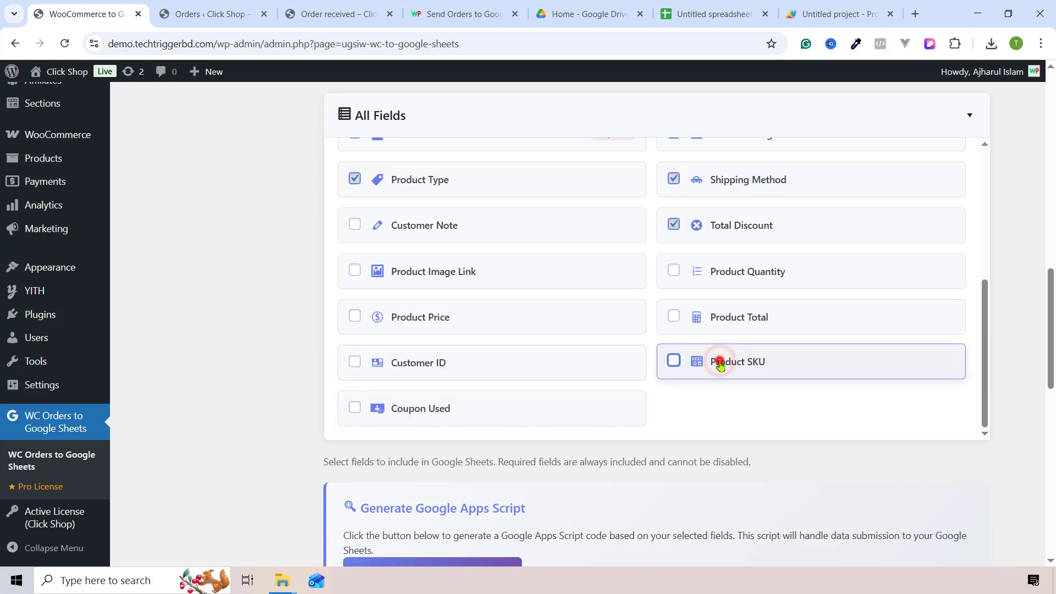
click(733, 311)
click(738, 270)
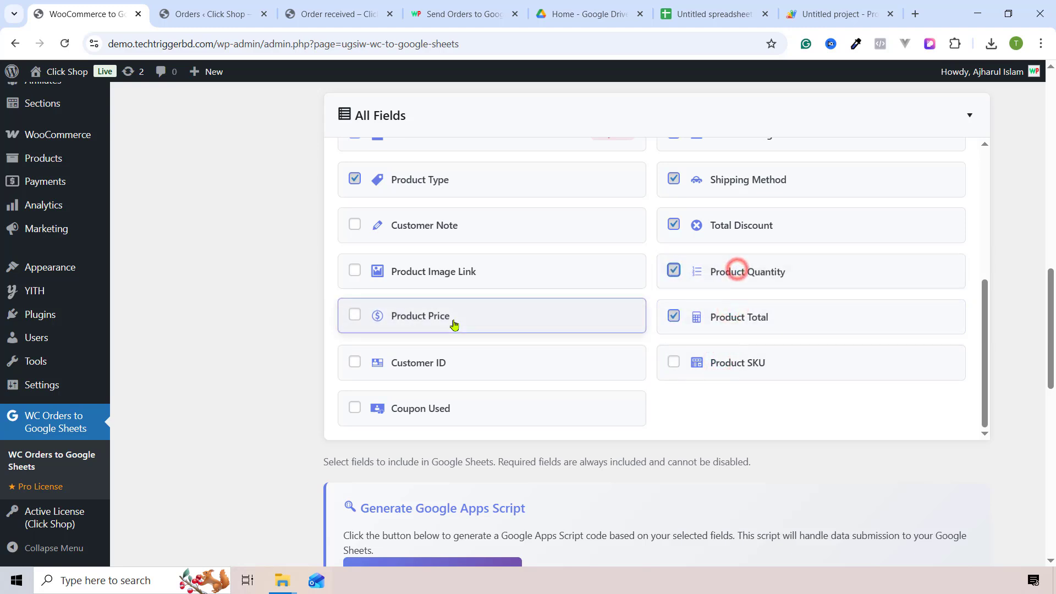
click(410, 318)
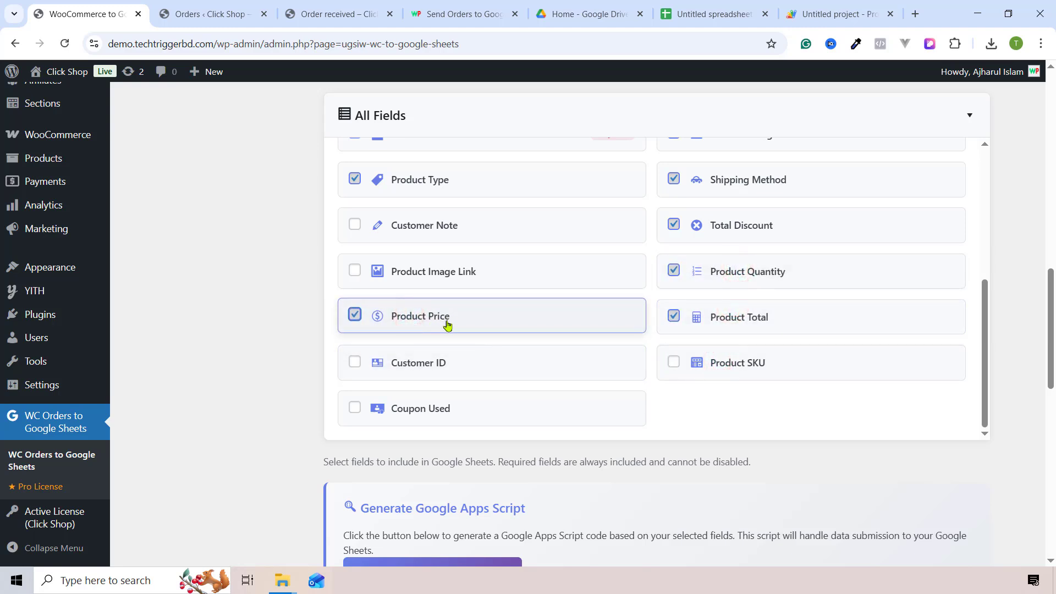
click(407, 274)
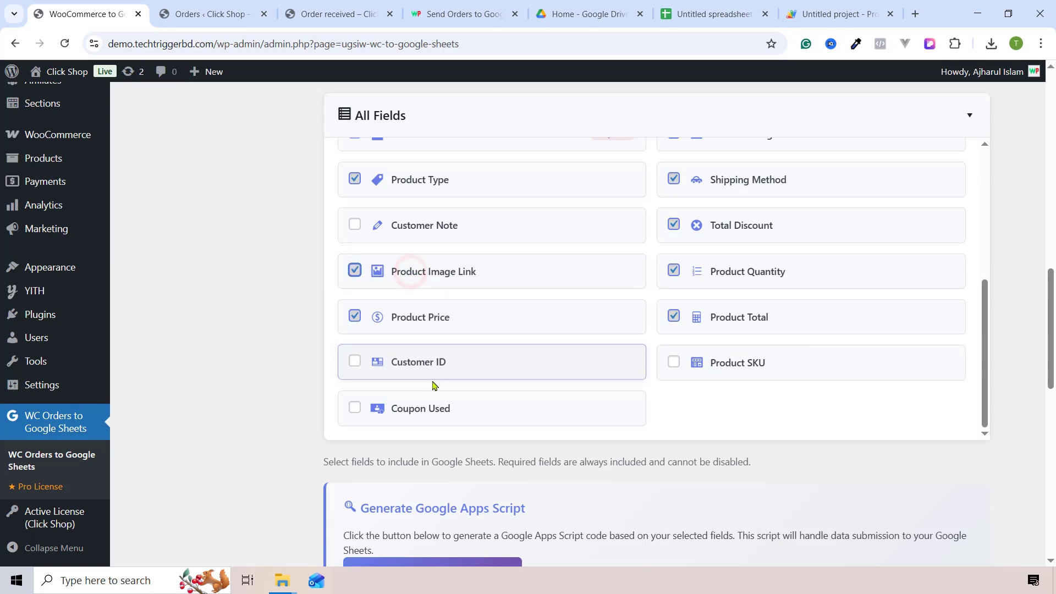
click(413, 415)
scroll(413, 416, down, 1)
scroll(430, 362, down, 6)
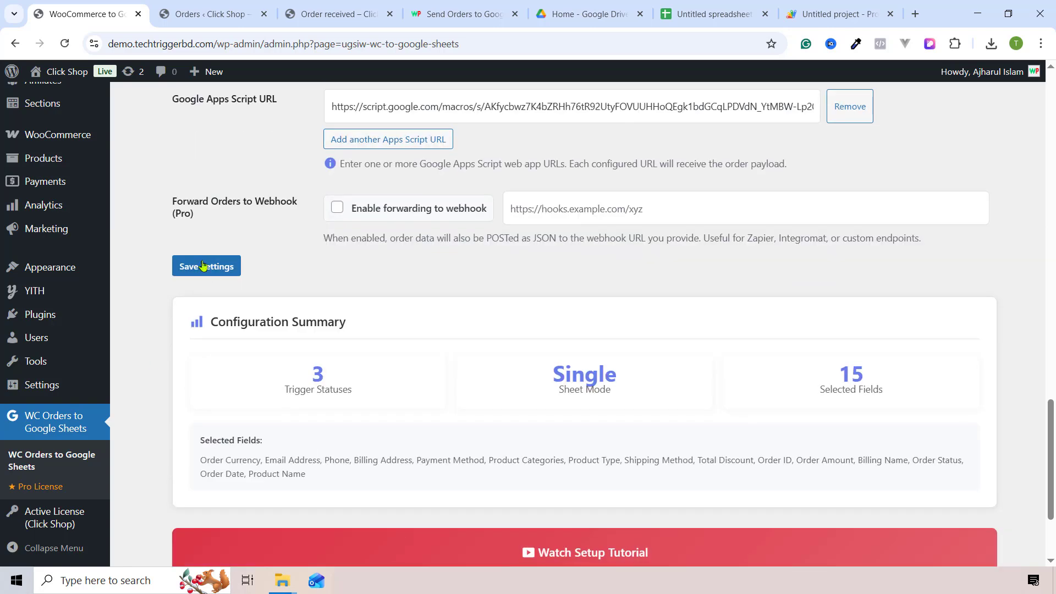
click(204, 268)
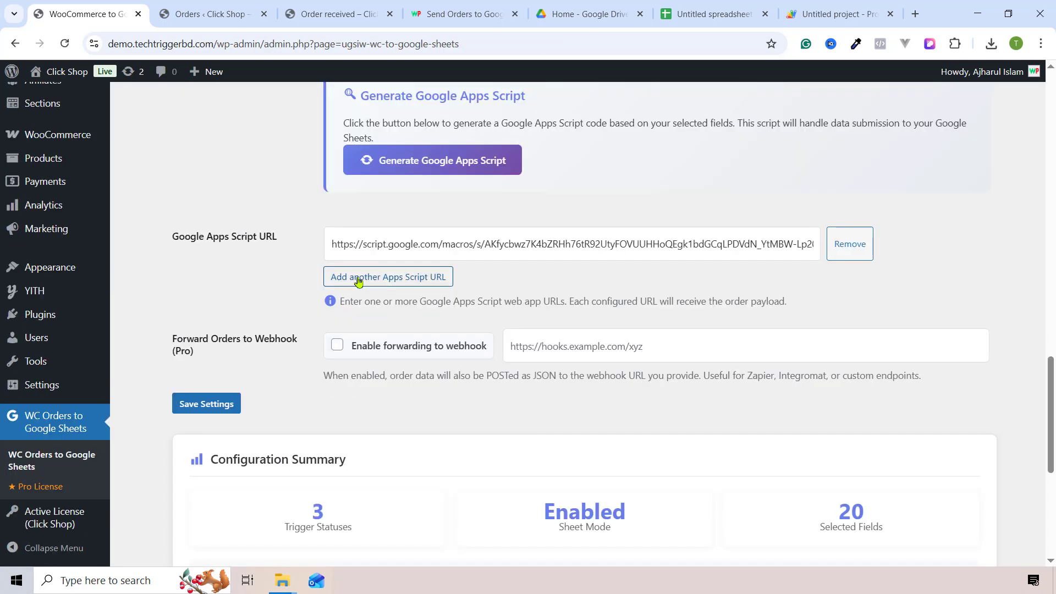
Add three blank Google Apps Script URL rows below the existing web app URL
click(359, 281)
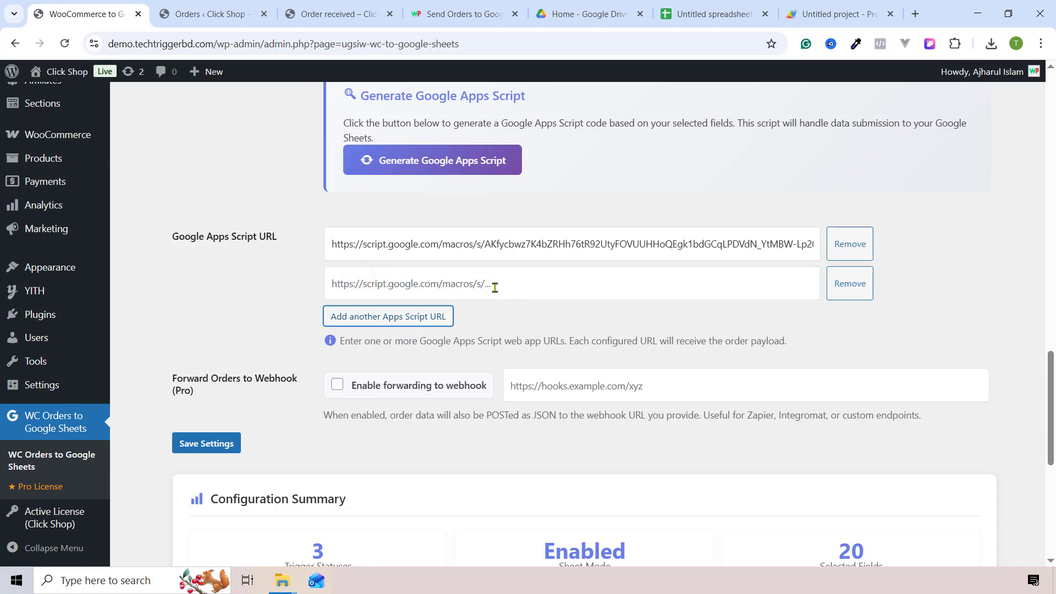
scroll(392, 320, up, 1)
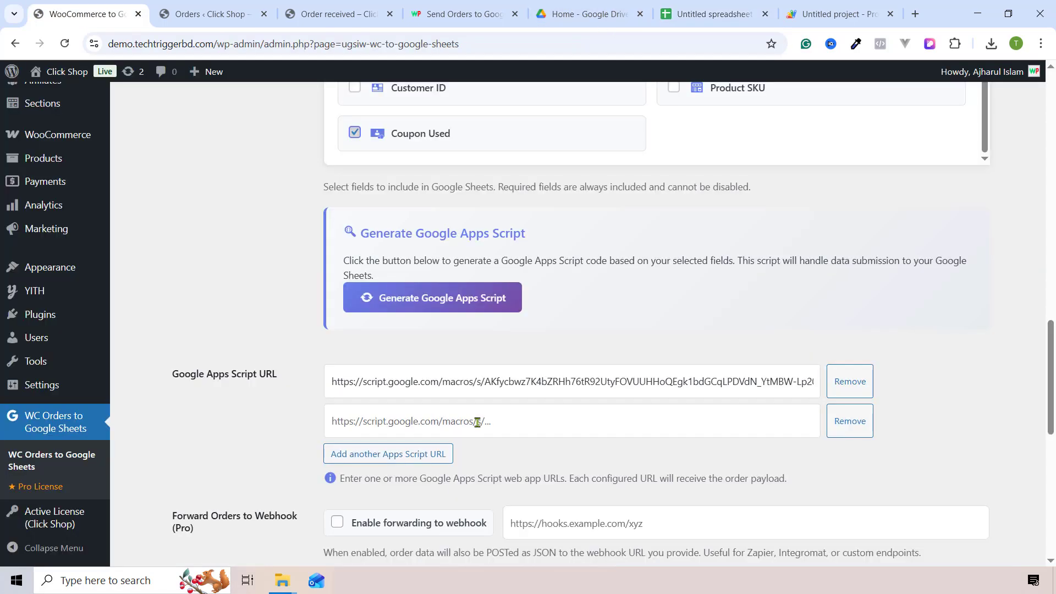
scroll(479, 421, up, 5)
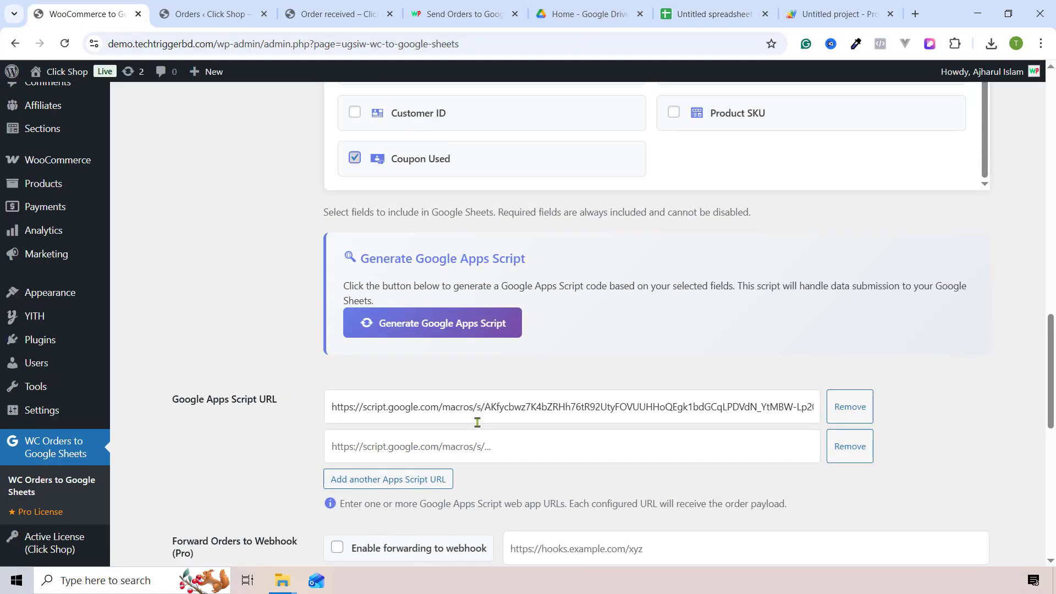
scroll(491, 466, up, 7)
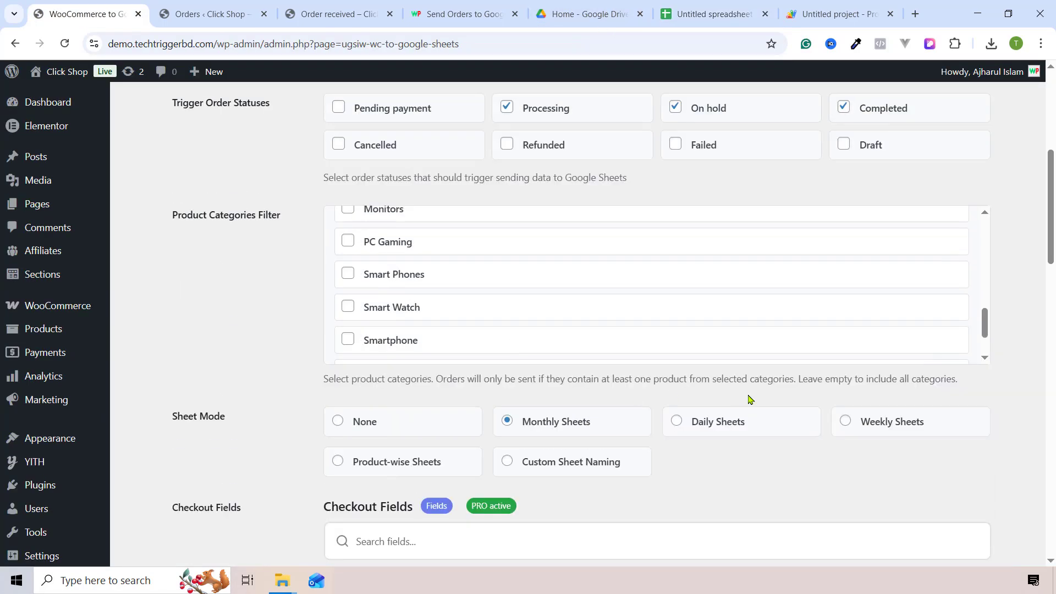
scroll(362, 328, down, 2)
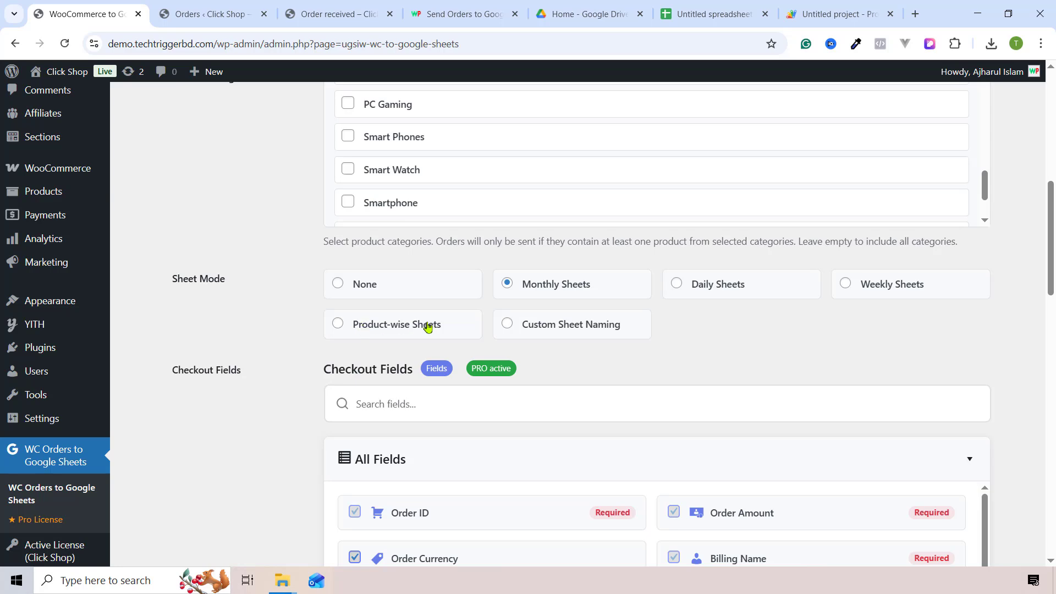
scroll(698, 304, down, 11)
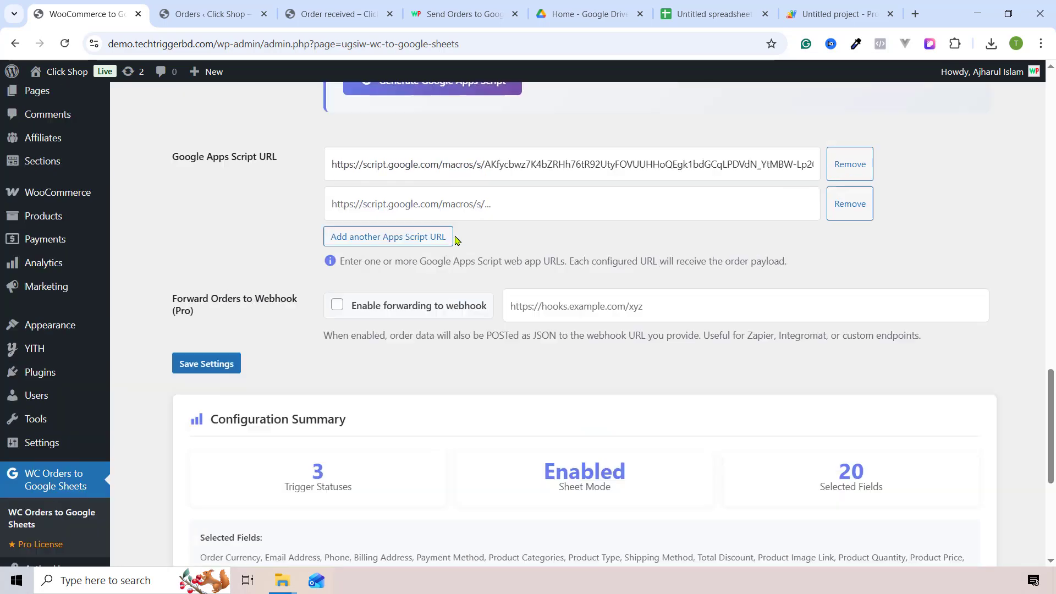
scroll(390, 381, up, 2)
click(391, 381)
click(388, 424)
click(389, 464)
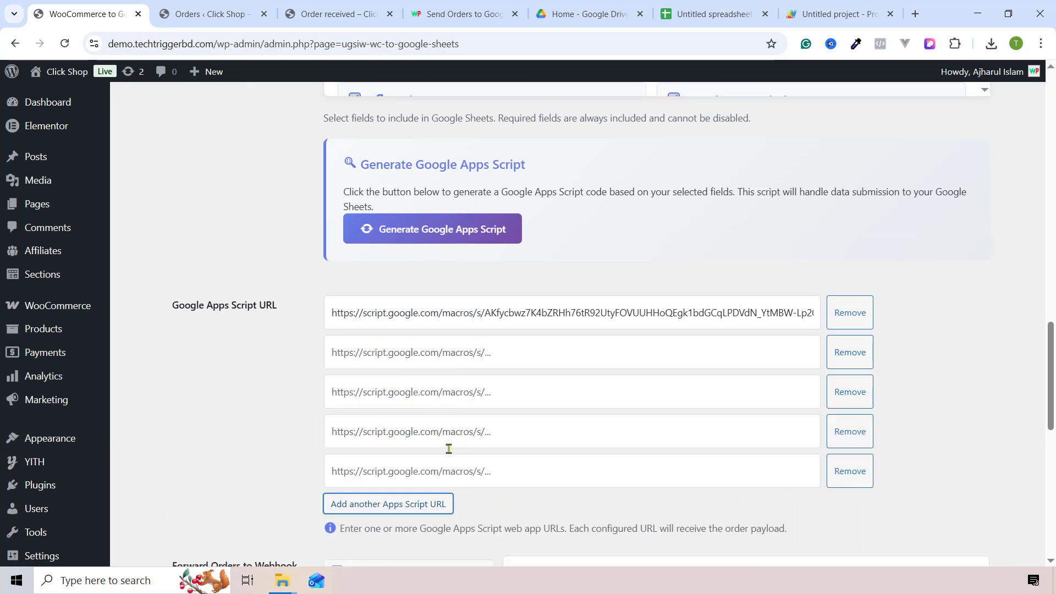
scroll(505, 412, down, 3)
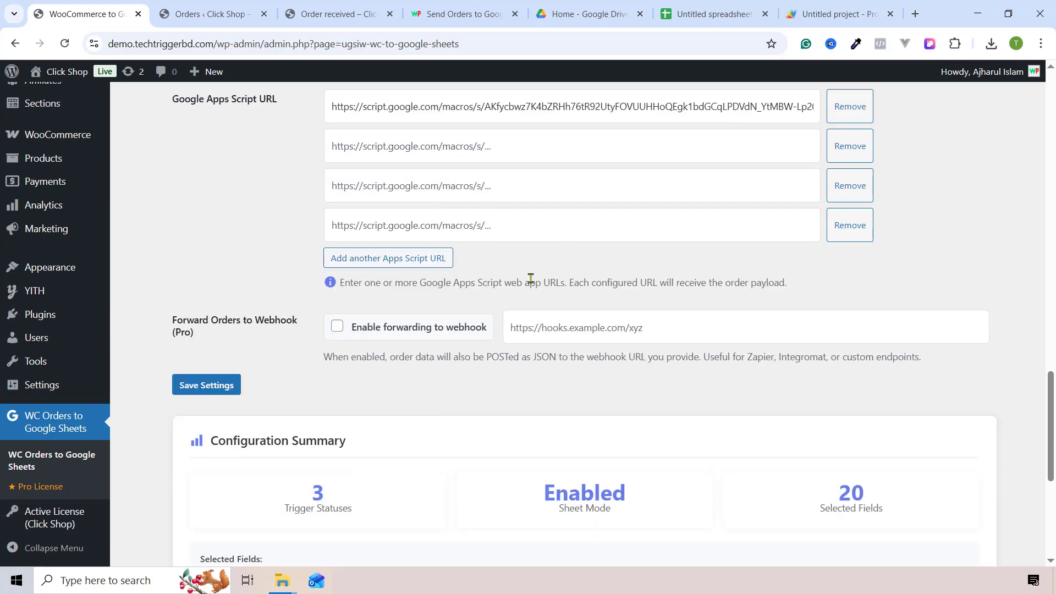
Examine the Forward Orders to Webhook option and its webhook URL field
scroll(330, 328, up, 1)
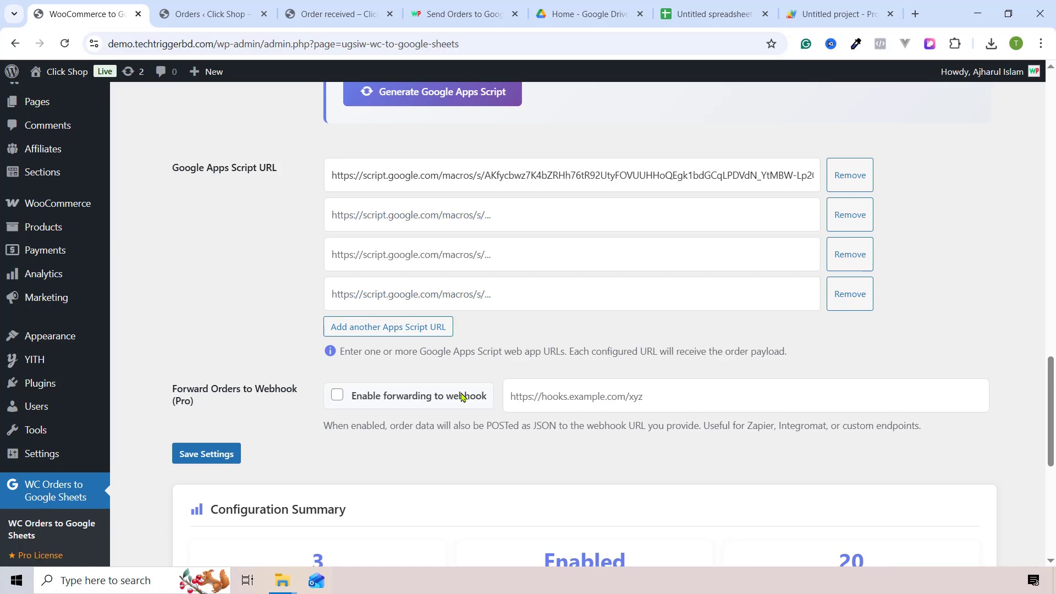
click(593, 397)
click(681, 368)
click(411, 396)
Generate the Google Apps Script for the monthly sheet mode and selected fields, and copy the code to the clipboard
scroll(563, 281, up, 14)
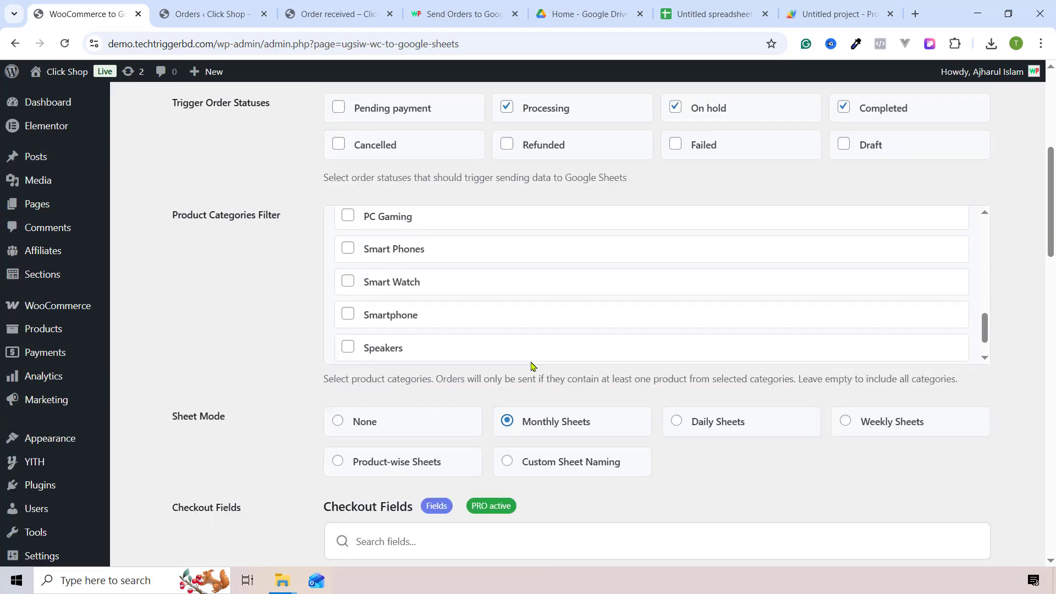
scroll(532, 359, down, 1)
scroll(530, 411, down, 9)
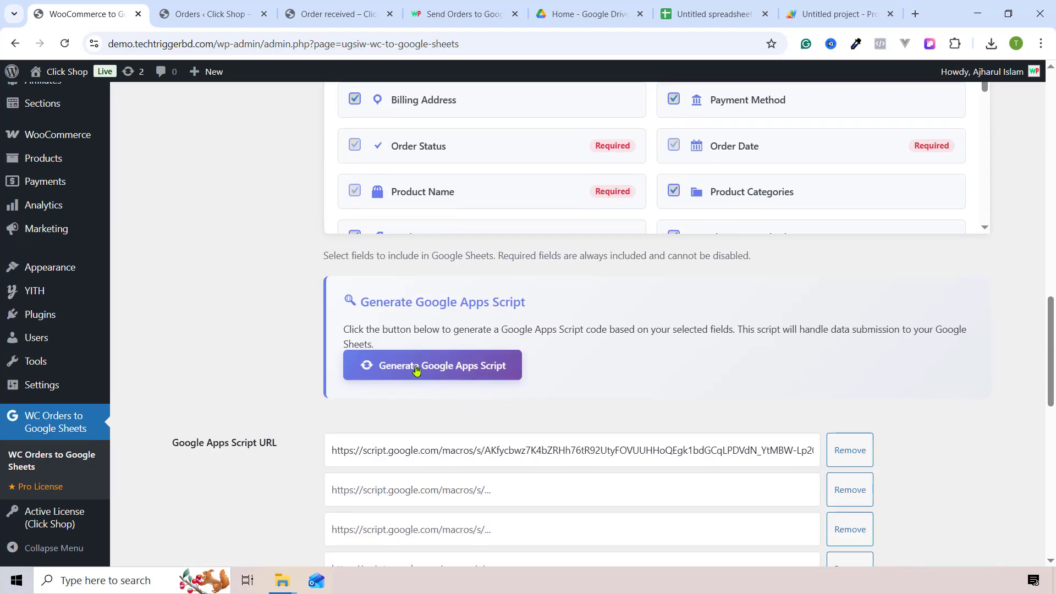
click(436, 368)
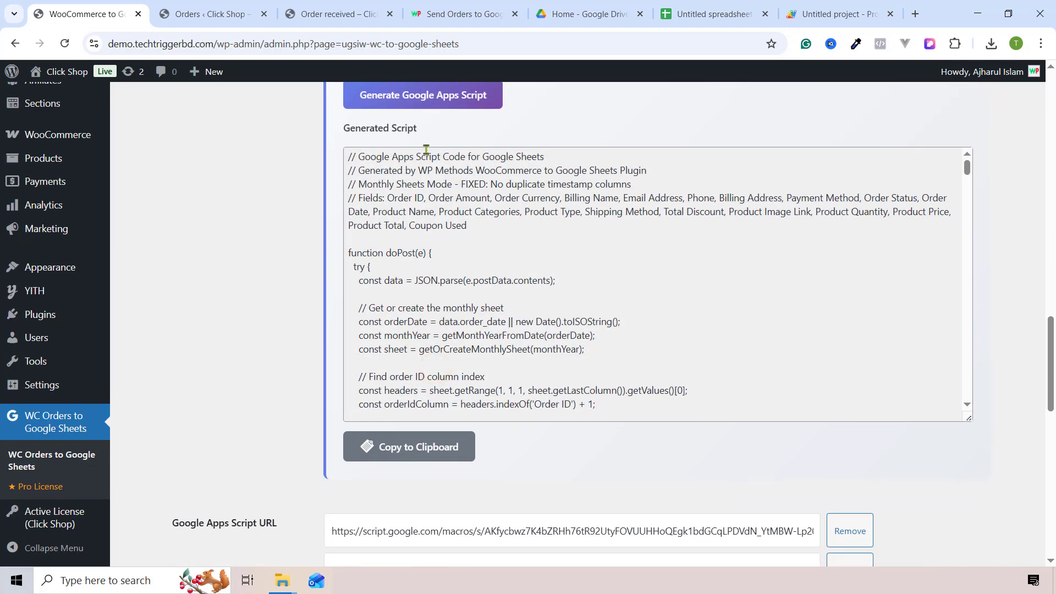
click(405, 448)
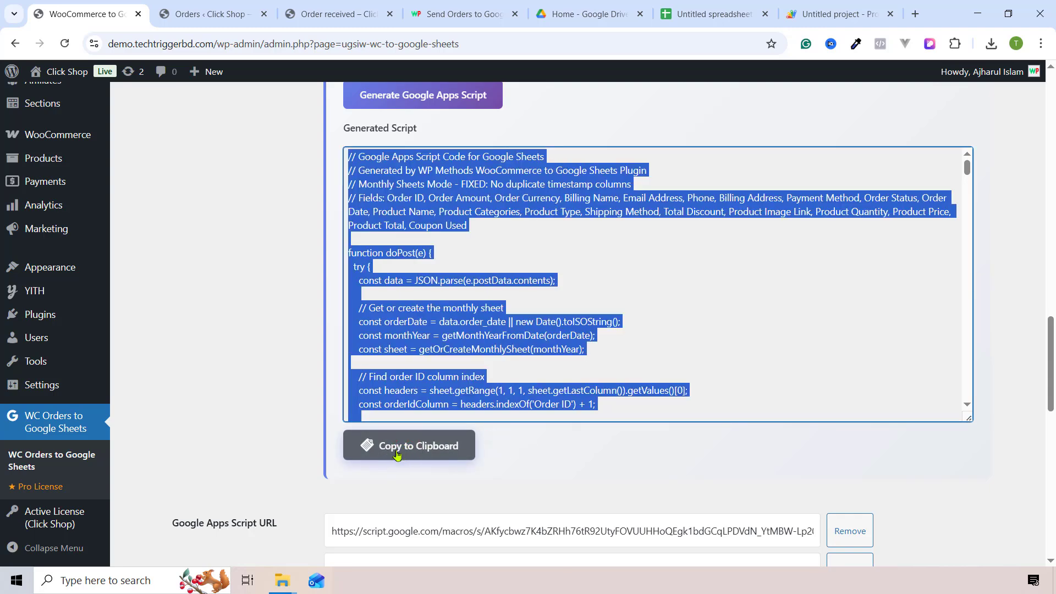
Switch to the orders spreadsheet, open its Apps Script project, and dismiss the previous deployment dialog and the signed-in account notice
click(693, 14)
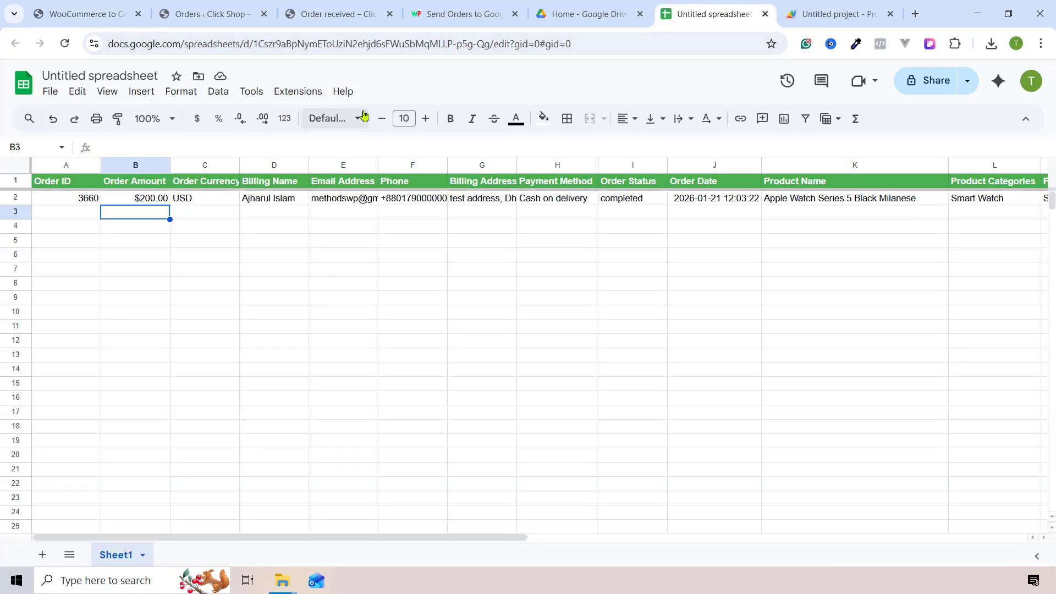
click(297, 92)
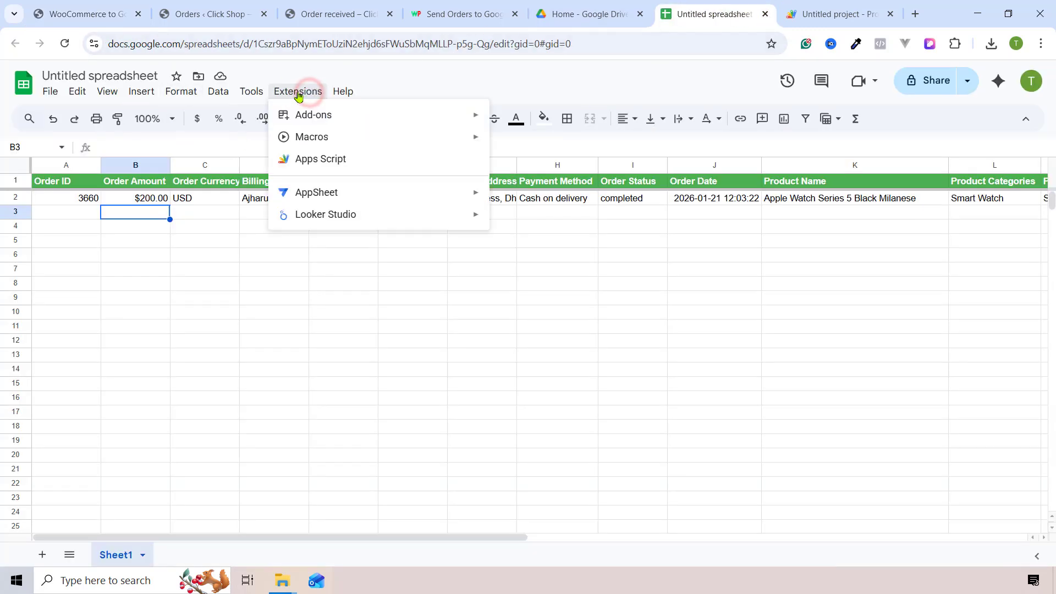
click(310, 158)
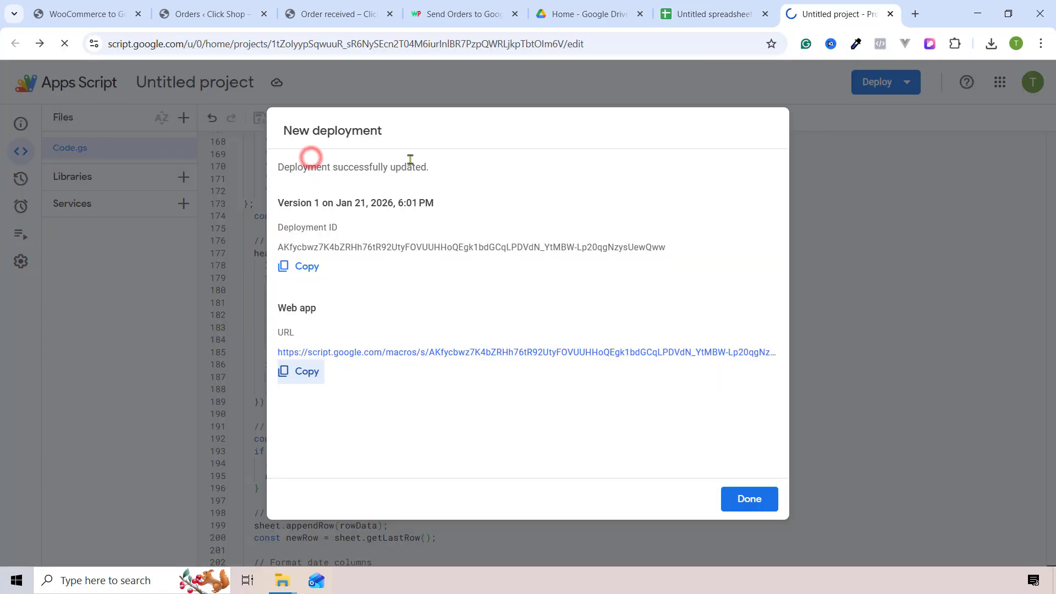
click(750, 499)
click(462, 222)
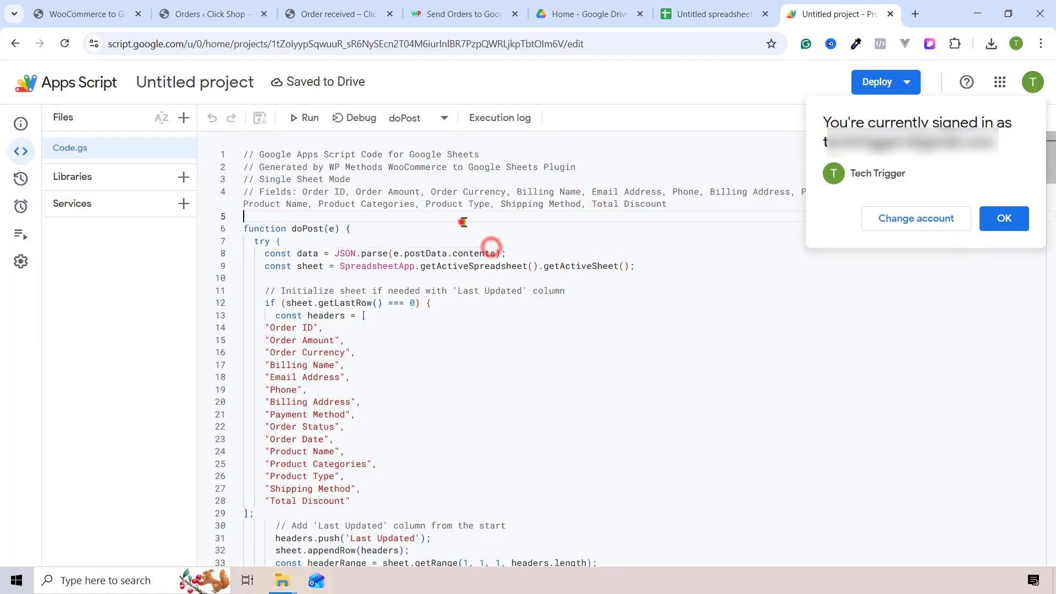
click(1003, 219)
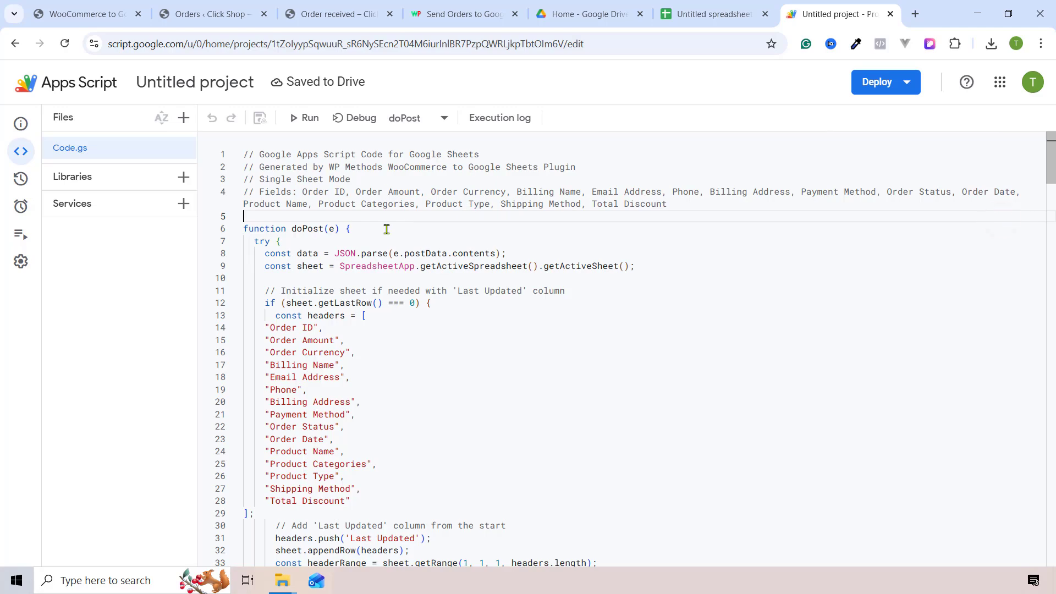
Replace all the code in Code.gs with the copied monthly sheets script
key(ctrl+a)
key(BackSpace)
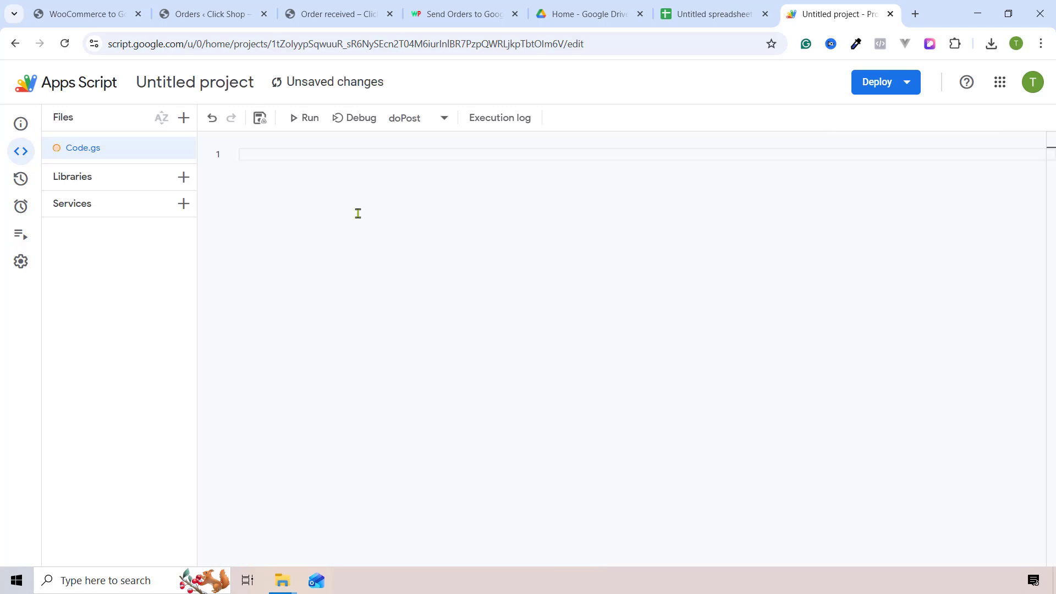
key(ctrl+v)
scroll(538, 323, up, 15)
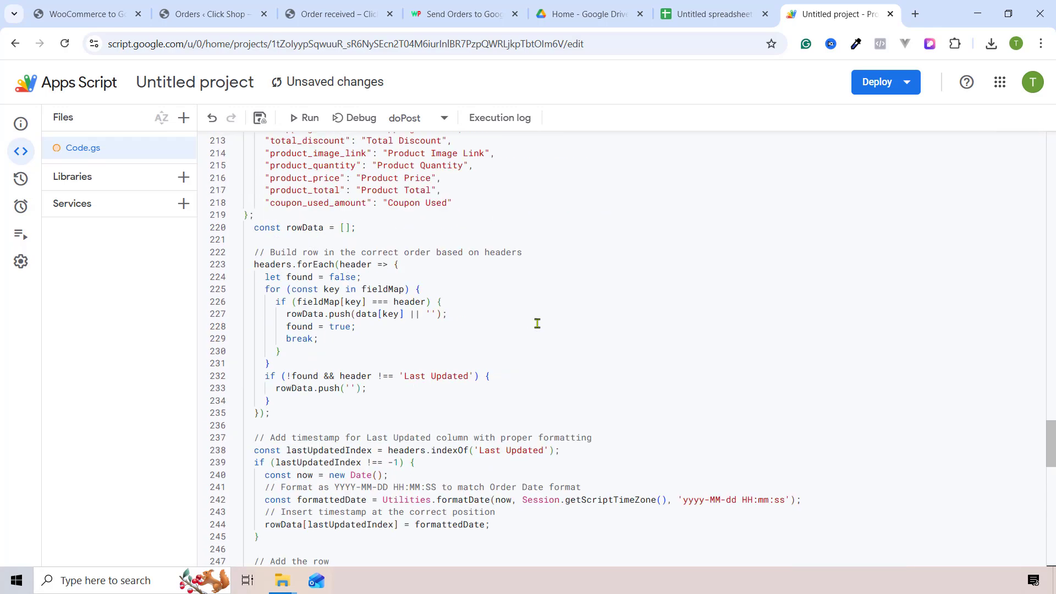
scroll(537, 323, up, 10)
Deploy the updated script as a new web app deployment and copy its web app URL
click(880, 72)
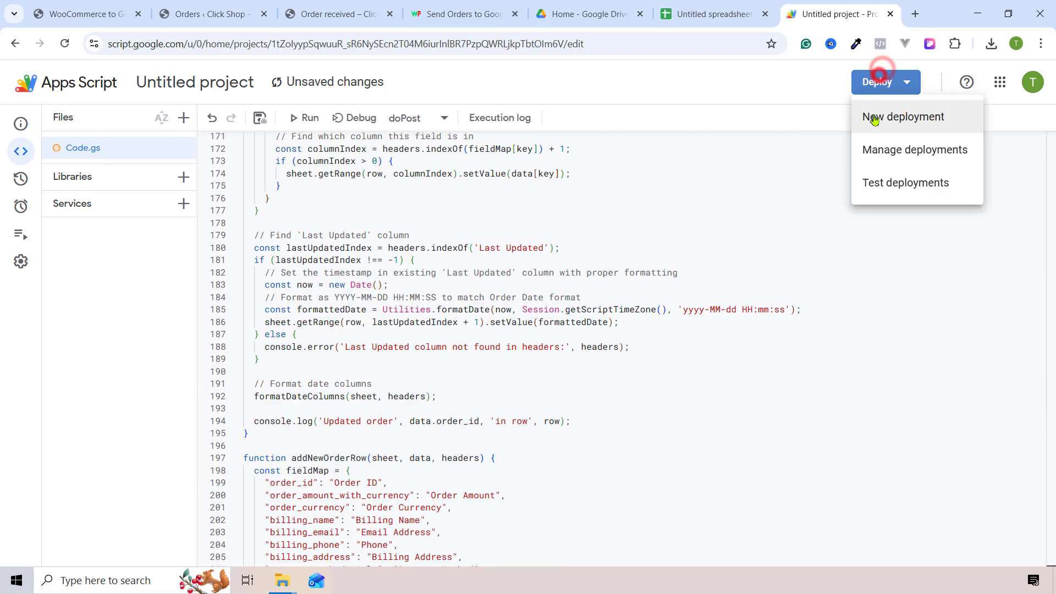
click(875, 117)
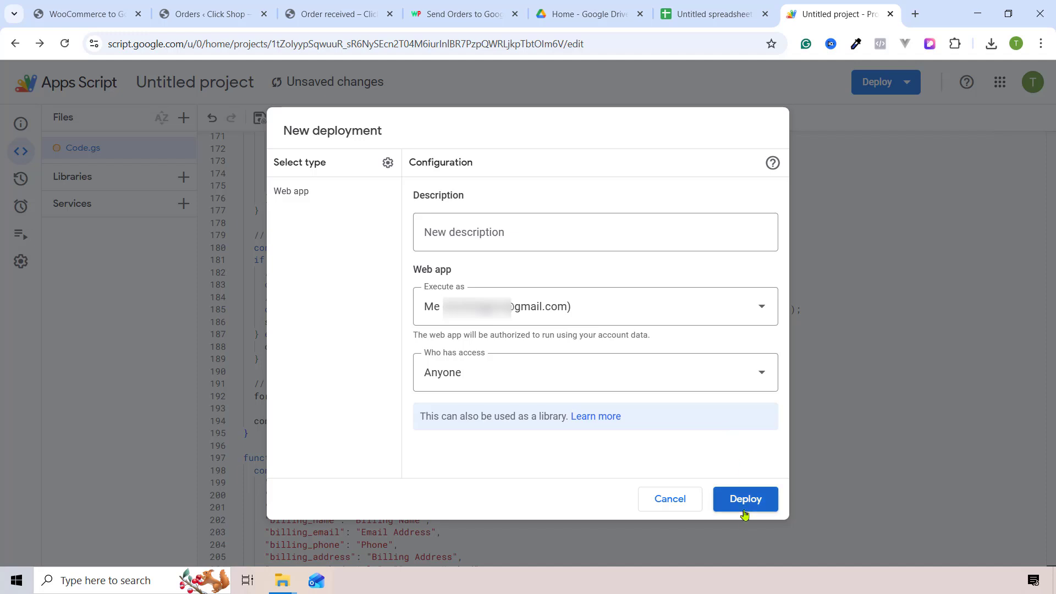
click(746, 500)
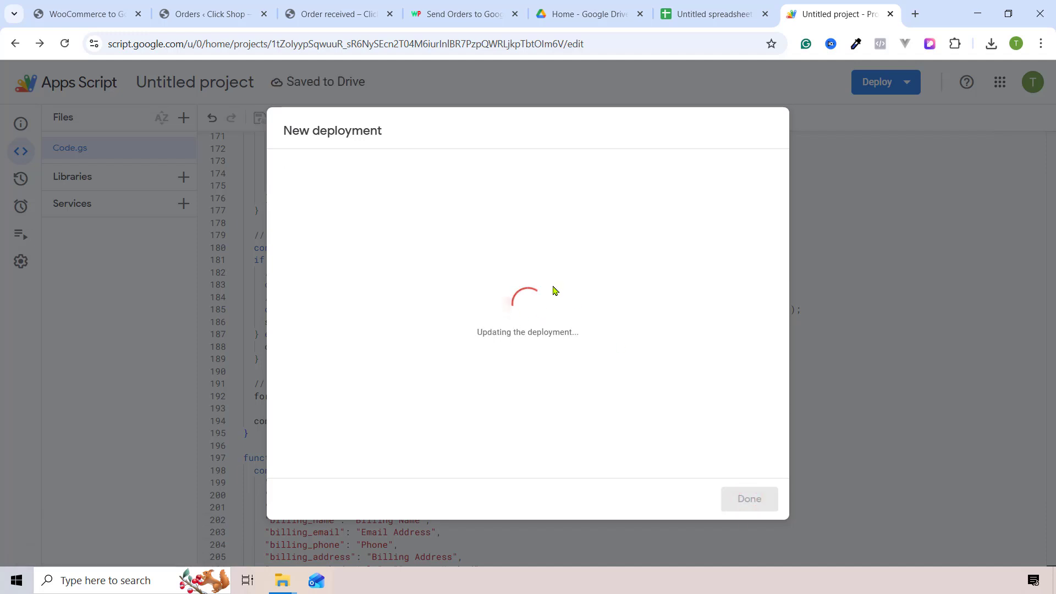
click(304, 382)
Return to the WC Orders to Google Sheets settings, replace the first Google Apps Script URL with the copied web app URL, and save the settings
click(324, 4)
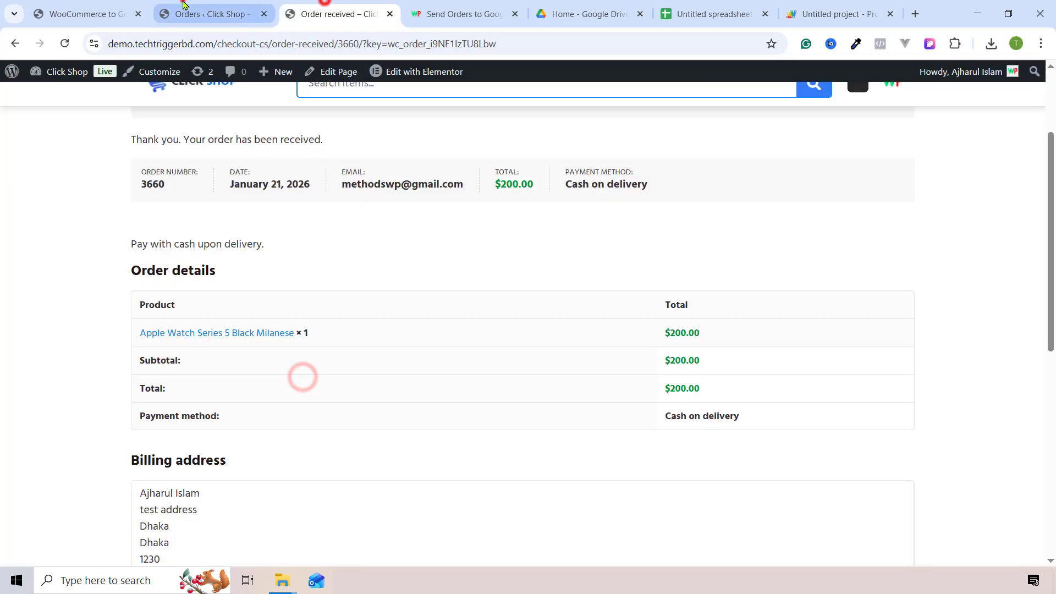
click(183, 3)
click(76, 3)
click(221, 406)
scroll(267, 243, down, 5)
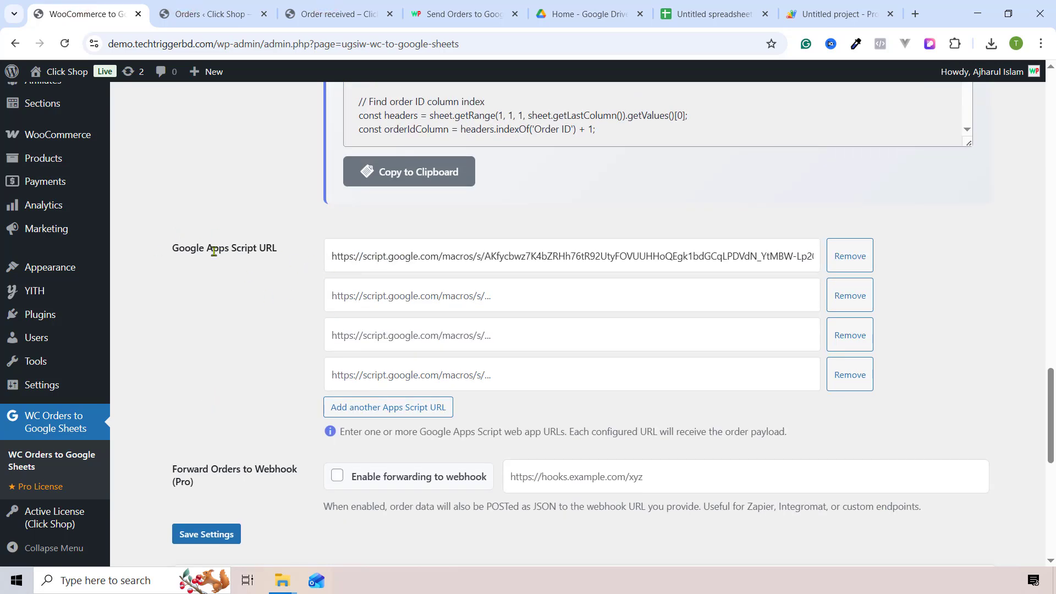
triple_click(394, 252)
key(ctrl+v)
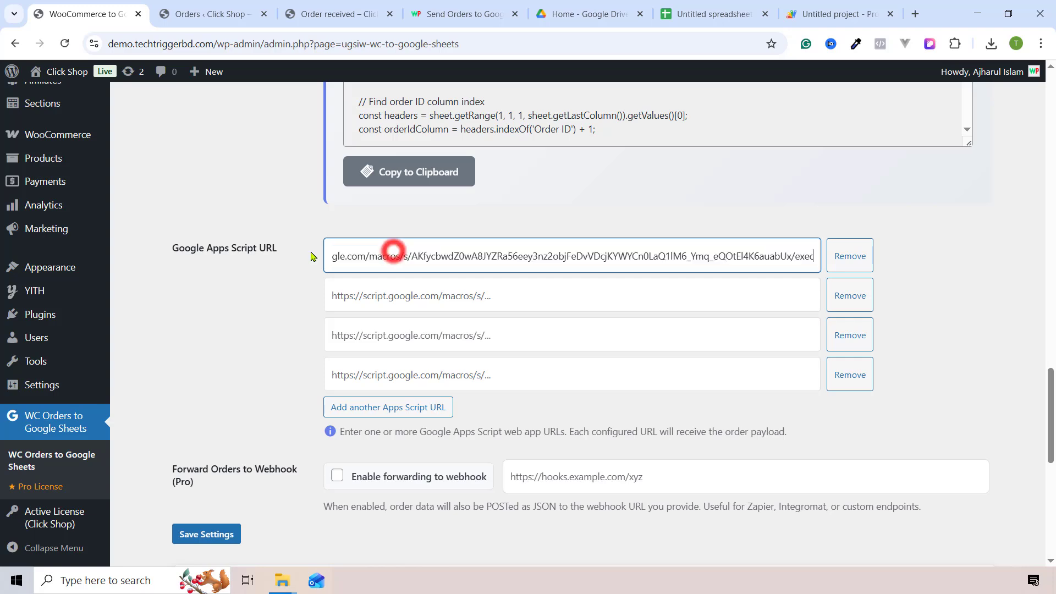
click(284, 288)
scroll(283, 288, down, 1)
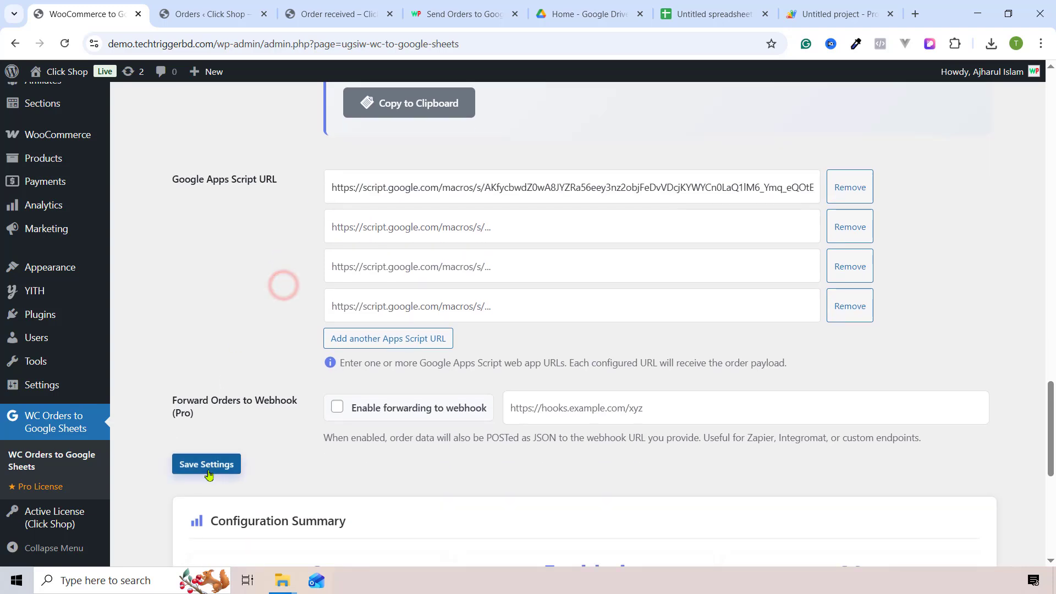
click(208, 466)
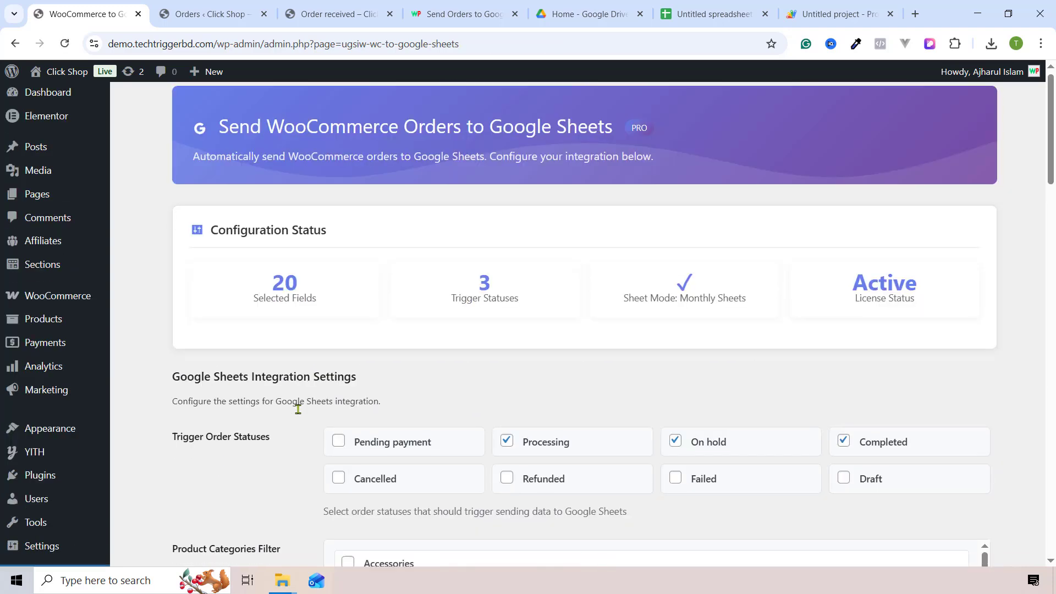
Review the saved integration settings, from the trigger order statuses and sheet mode through the checkout fields and Google Apps Script URL
scroll(329, 388, down, 3)
scroll(329, 387, down, 6)
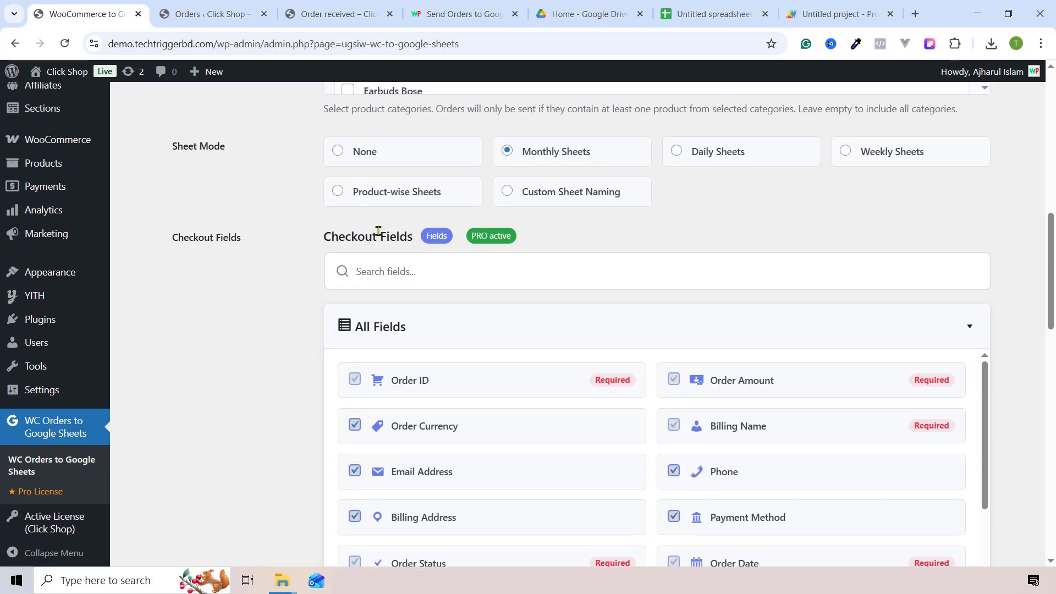
scroll(378, 232, up, 3)
scroll(374, 237, down, 5)
scroll(175, 420, down, 4)
scroll(552, 186, up, 3)
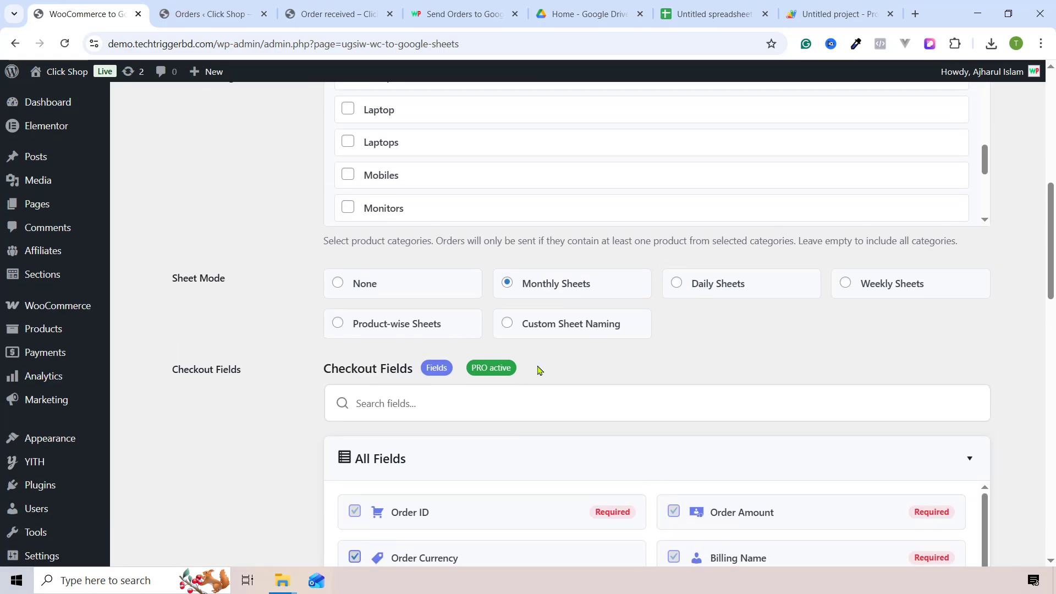
scroll(538, 370, down, 4)
scroll(573, 375, down, 2)
scroll(271, 342, down, 5)
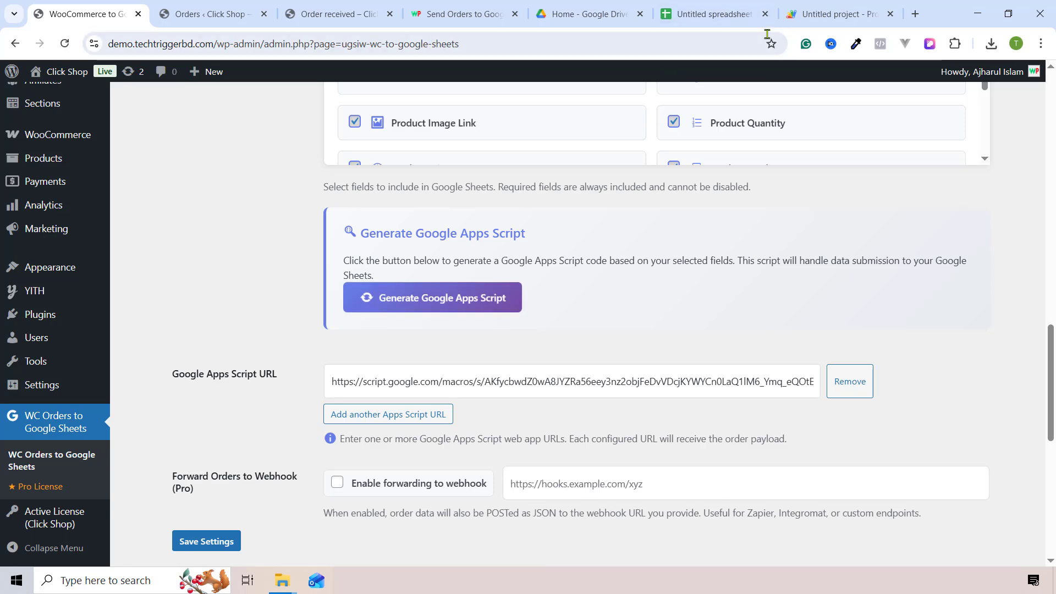
Check the web app URL in the Apps Script deployment, re-enter it as the plugin's Google Apps Script URL, and save the settings
click(795, 15)
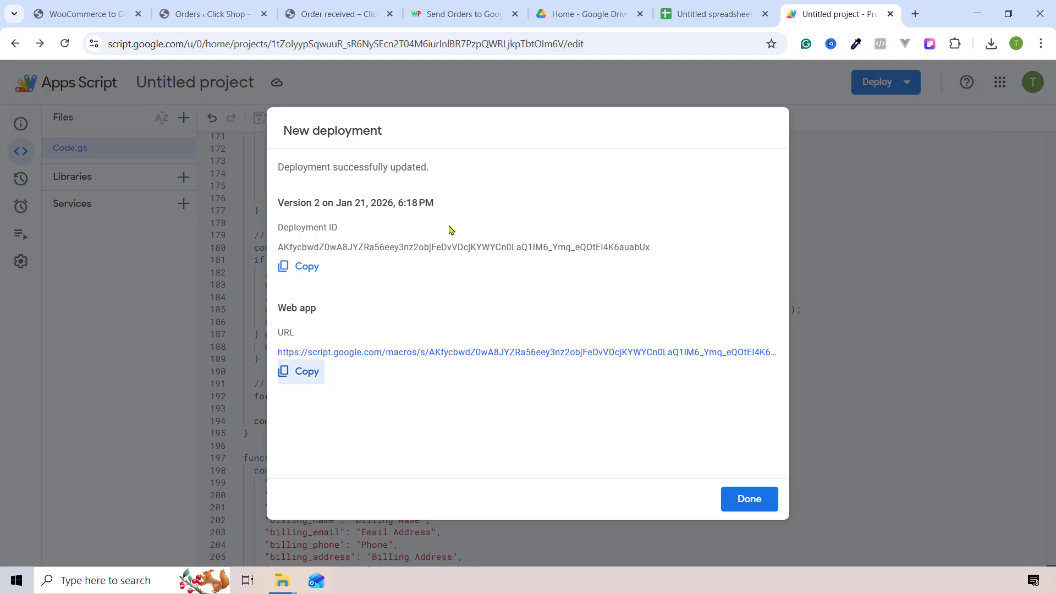
click(184, 13)
click(90, 5)
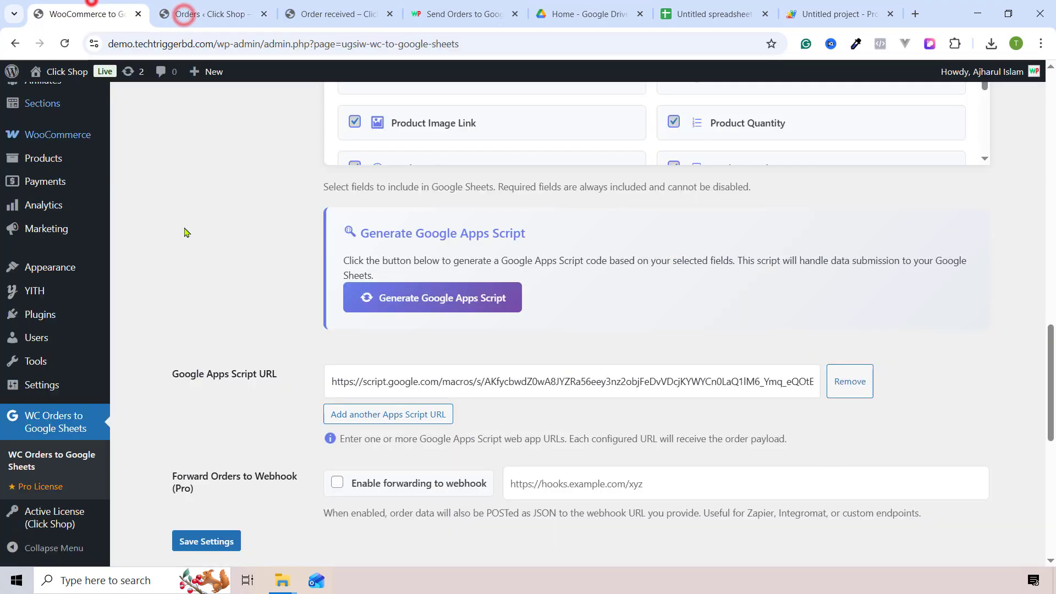
triple_click(436, 383)
scroll(531, 182, up, 2)
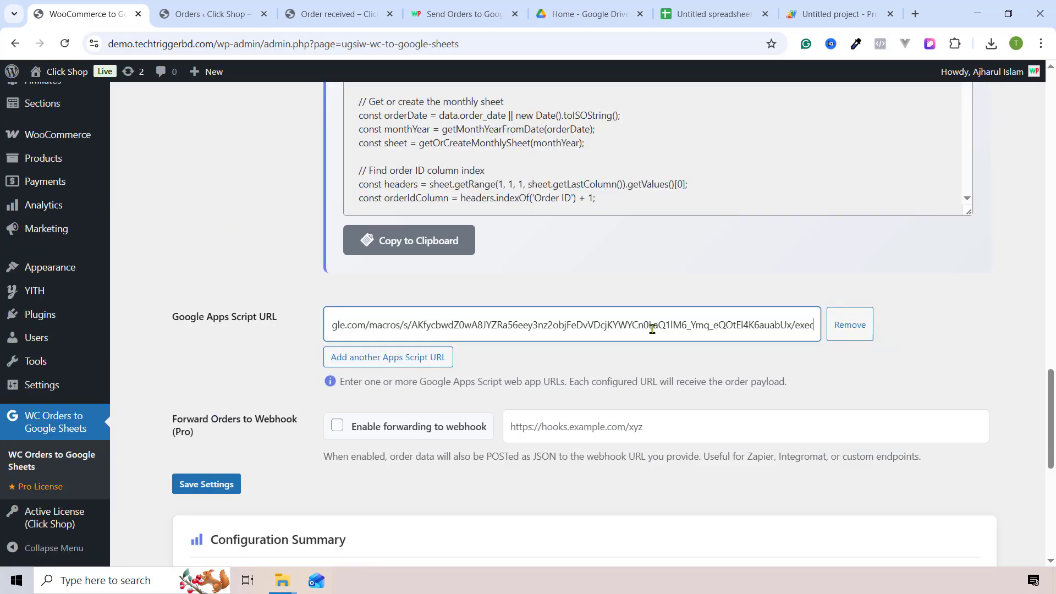
click(197, 485)
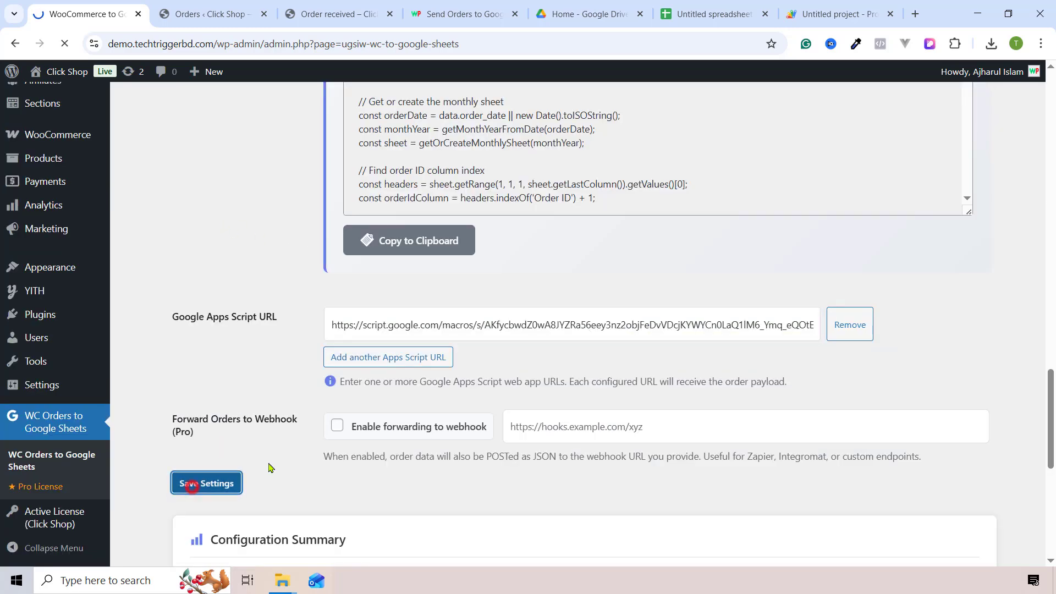
Place a cash on delivery order for one Rumbloo Silicone Controller with "Test" as the billing first name
scroll(383, 443, down, 6)
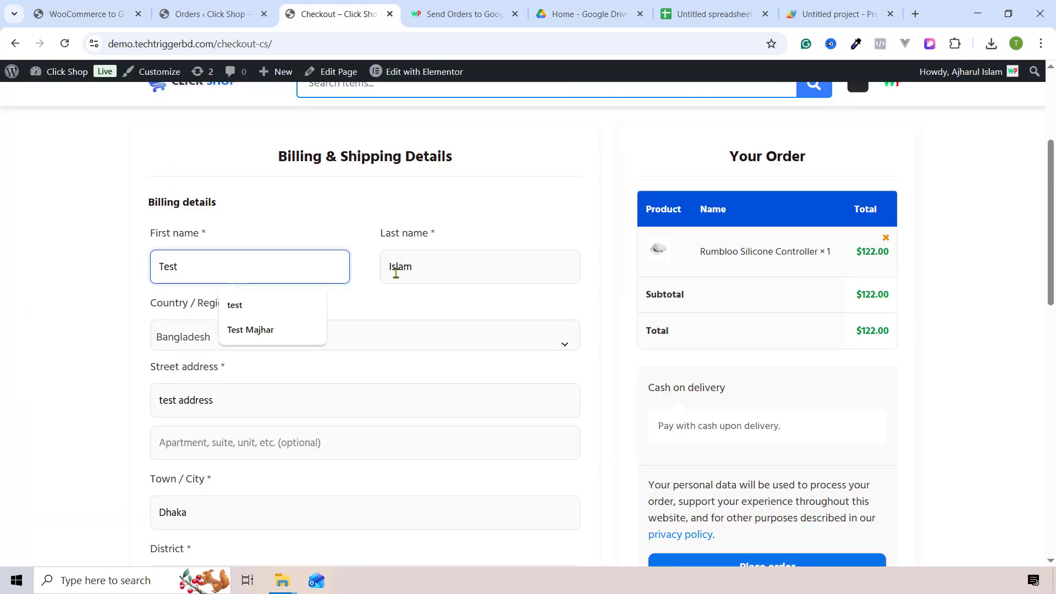
click(437, 267)
scroll(764, 375, down, 3)
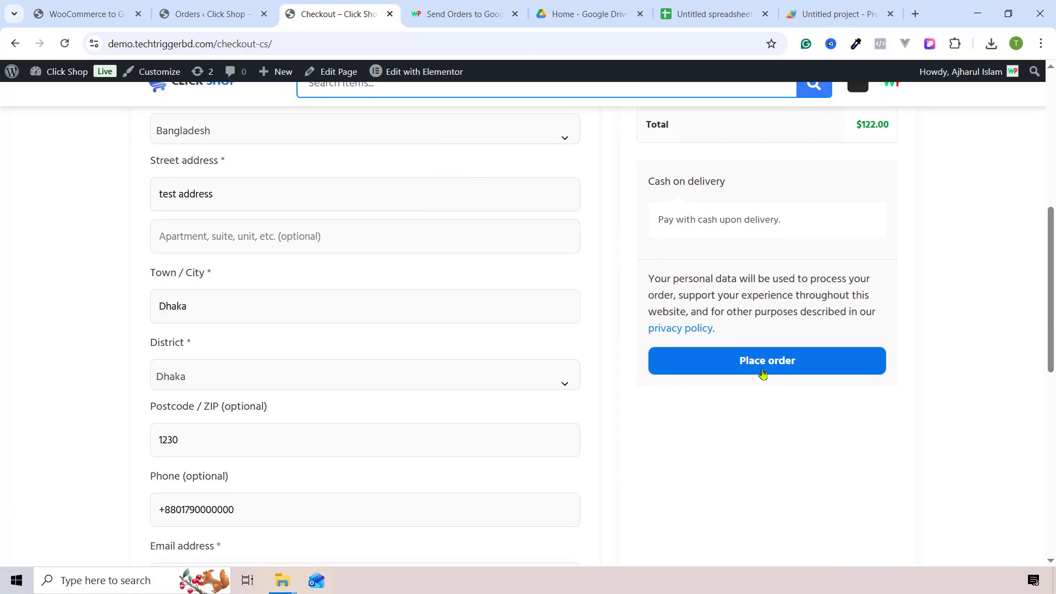
click(765, 362)
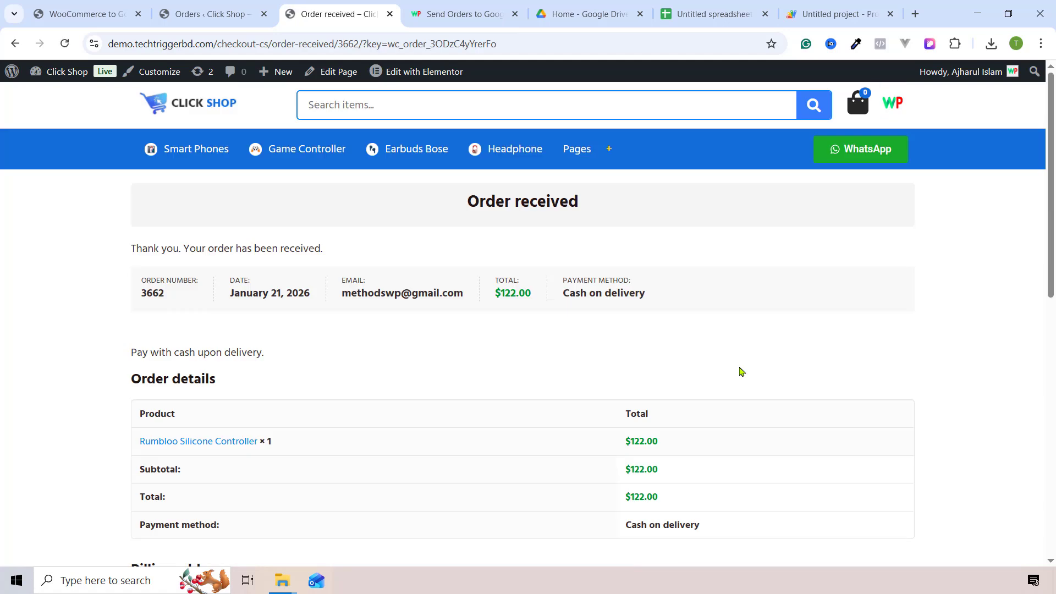
Switch to the orders spreadsheet, open the January 2026 sheet, and examine the order ID, amount and currency in row 2
click(693, 12)
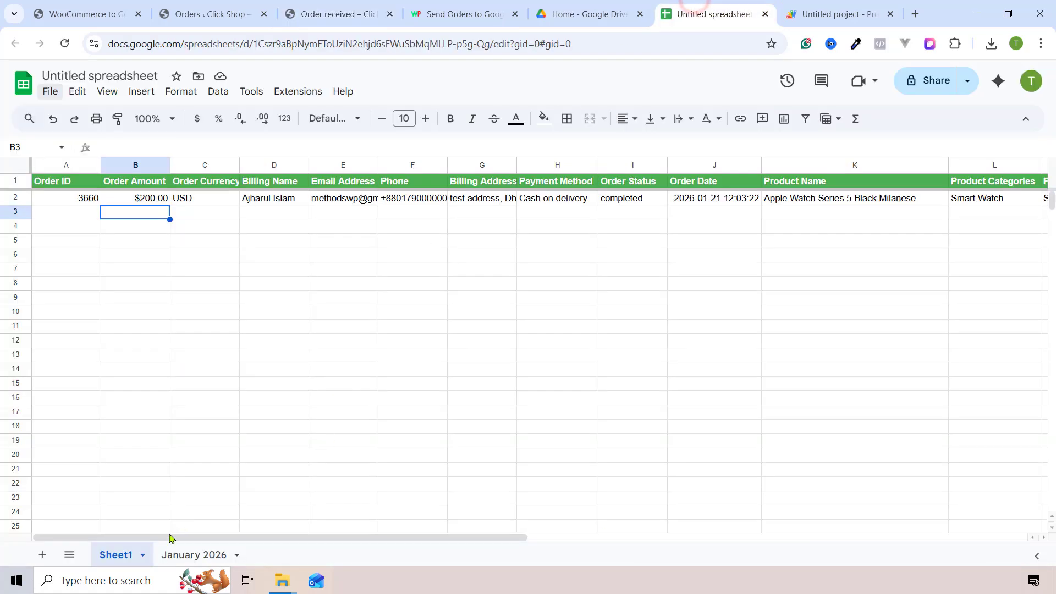
click(190, 553)
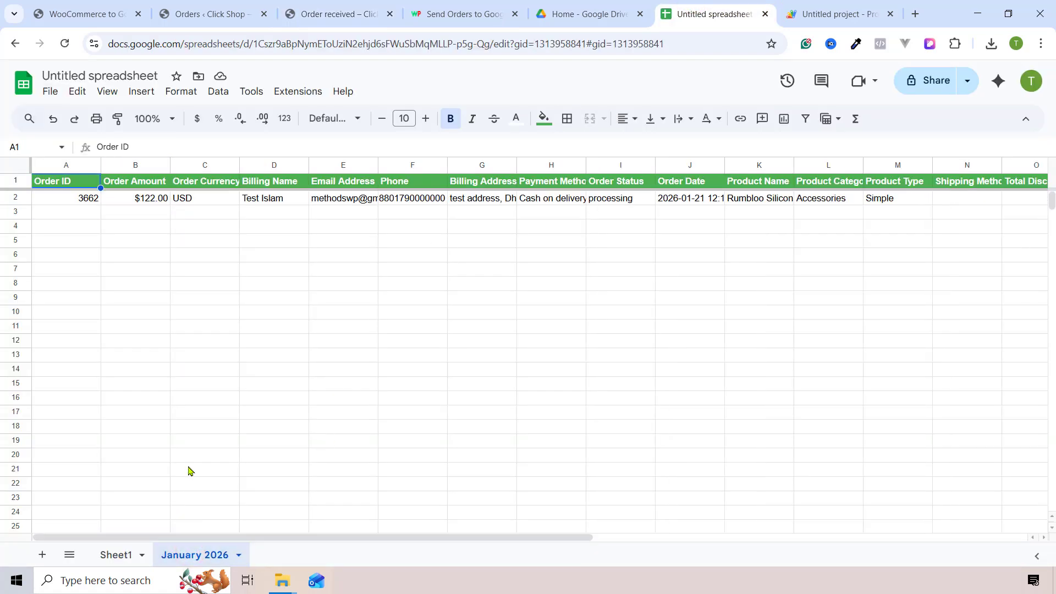
click(84, 203)
click(159, 199)
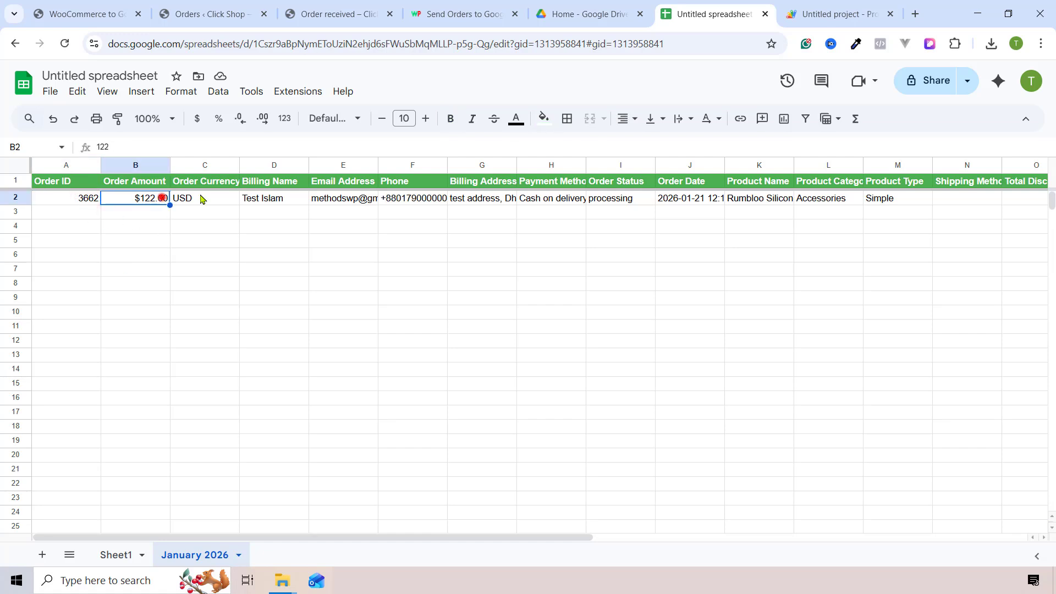
click(199, 199)
Widen the Email Address and Phone columns of the January 2026 sheet to fit their full contents
click(329, 199)
drag(380, 165, 425, 165)
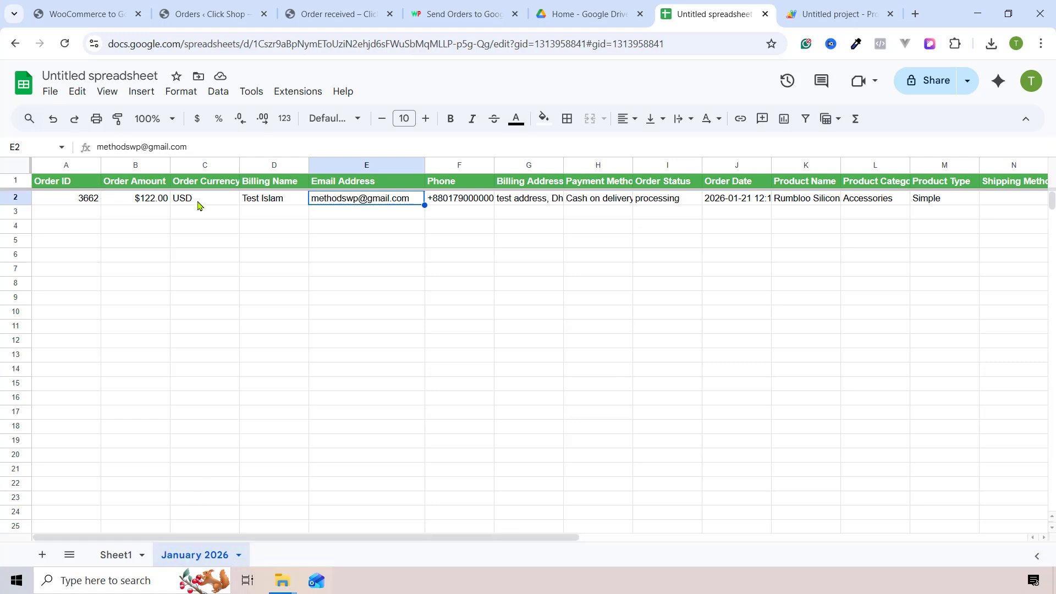
click(274, 244)
click(413, 211)
click(483, 197)
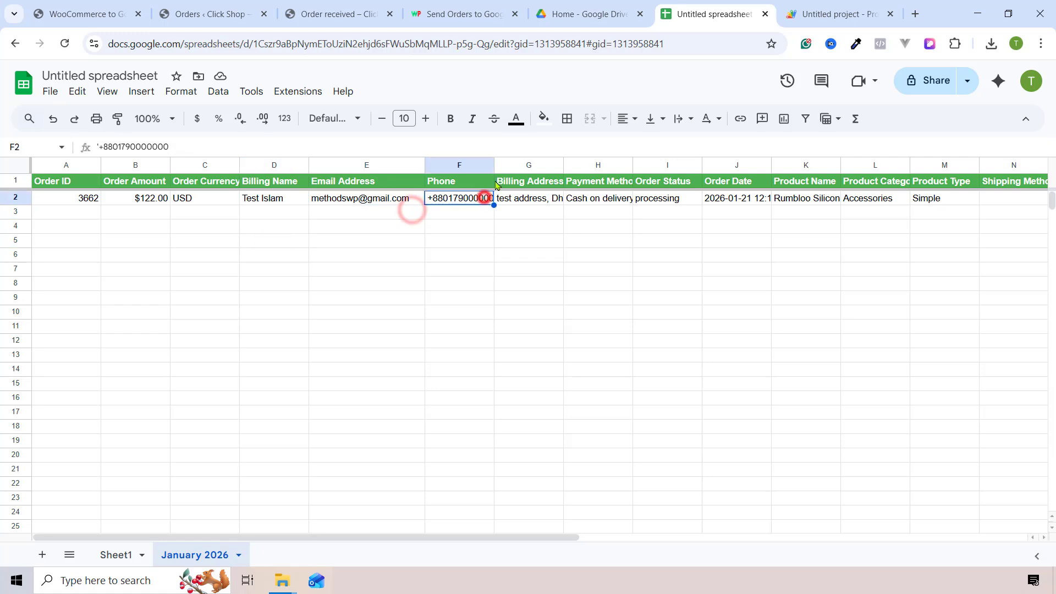
drag(495, 166, 572, 166)
click(559, 254)
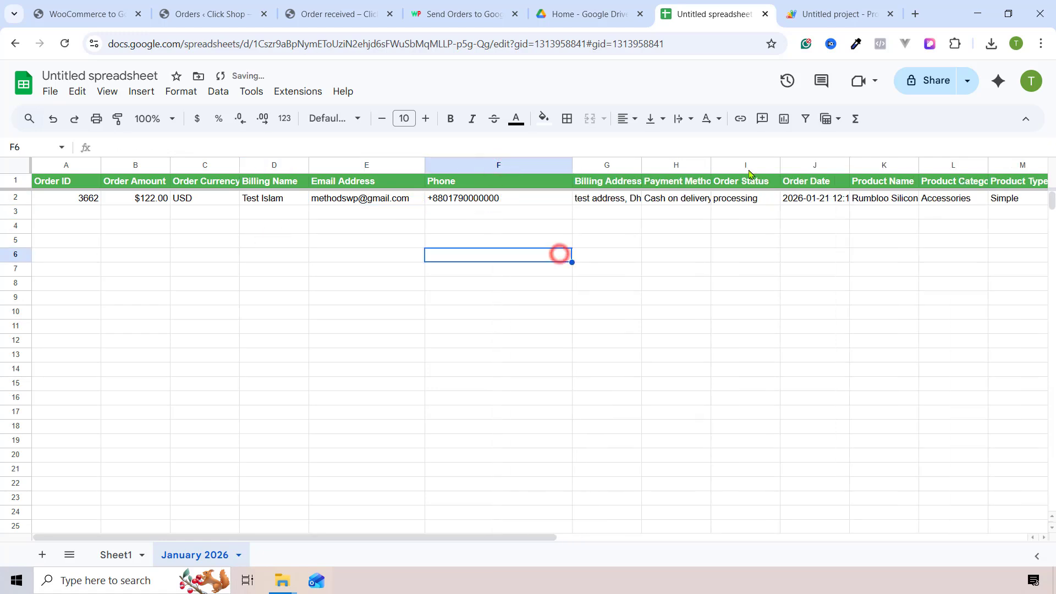
View the spreadsheet's download format options and the remaining order columns in the January 2026 sheet
click(50, 92)
mouse_move(149, 258)
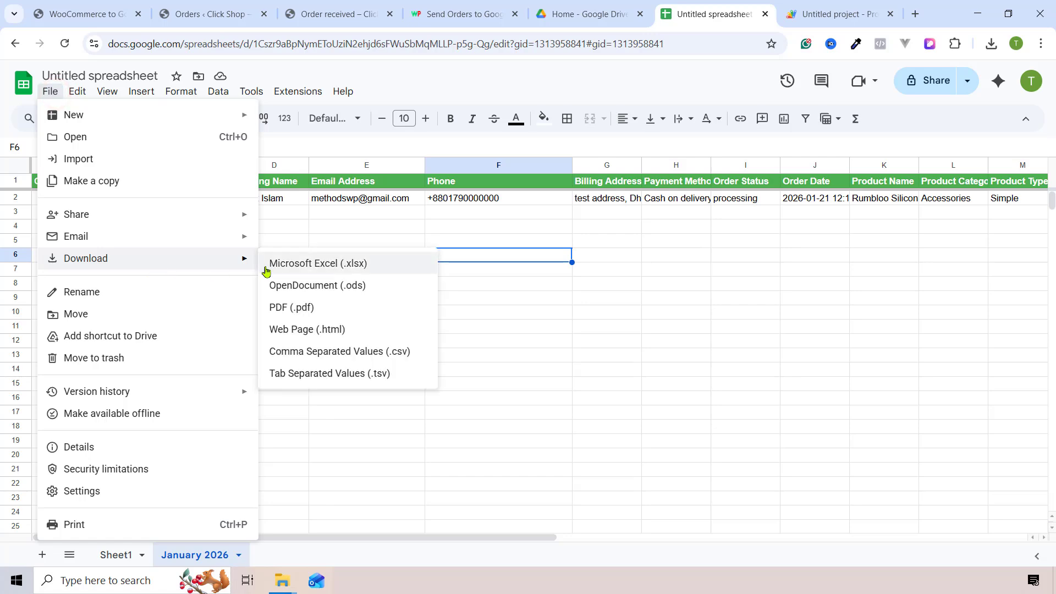
click(674, 286)
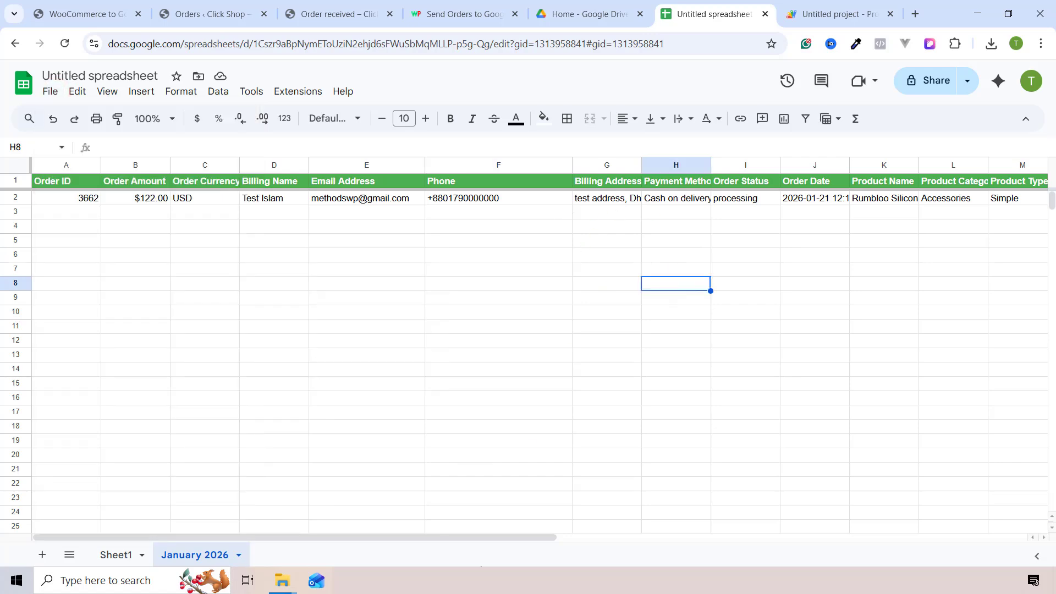
drag(507, 537, 961, 537)
drag(446, 535, 255, 531)
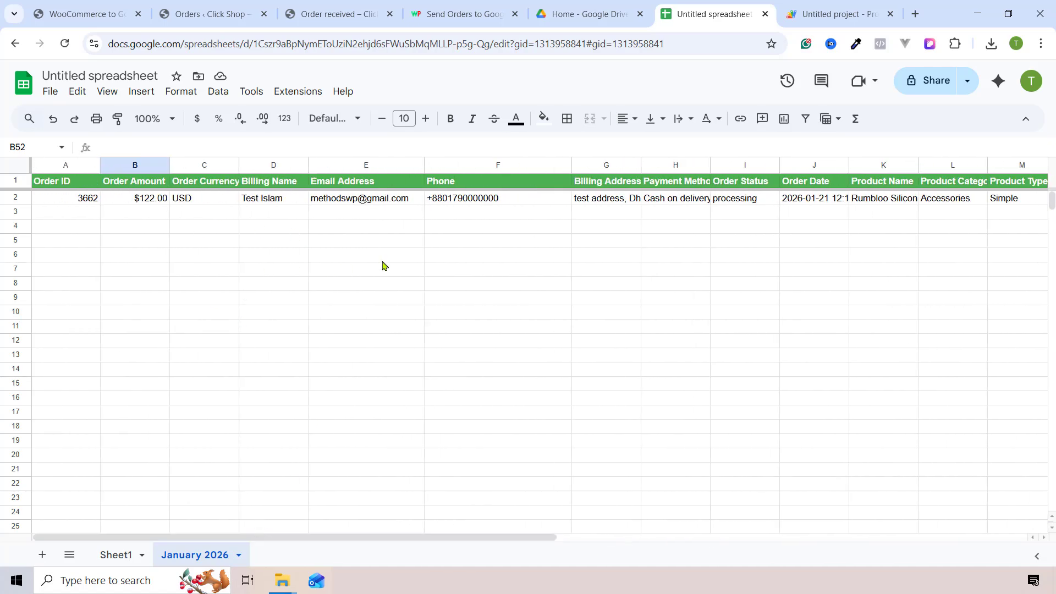
Return to the WC Orders to Google Sheets settings and review the sheet mode options and checkout fields
click(467, 7)
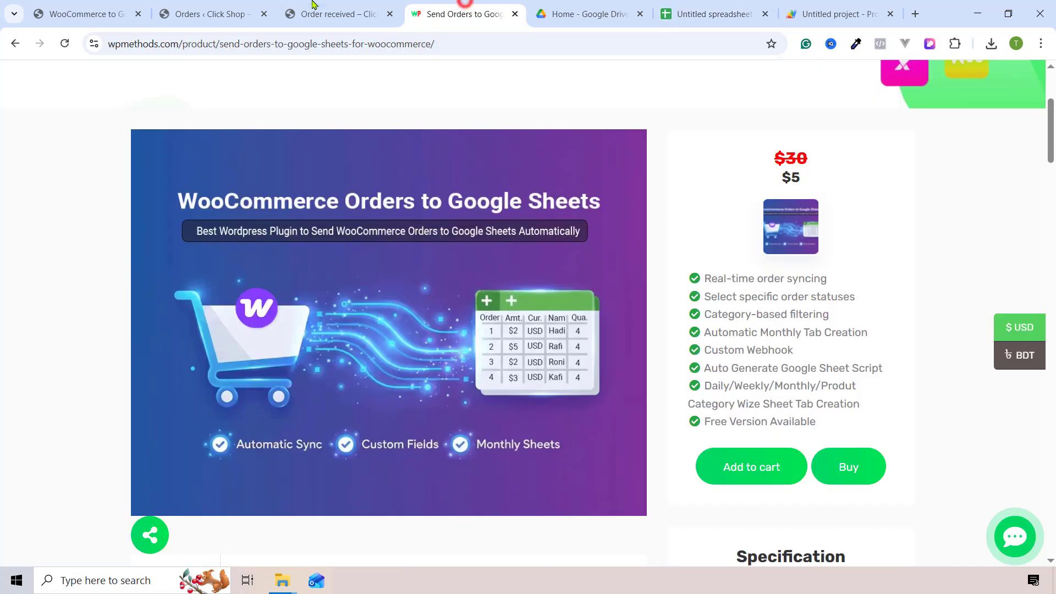
click(304, 7)
click(226, 12)
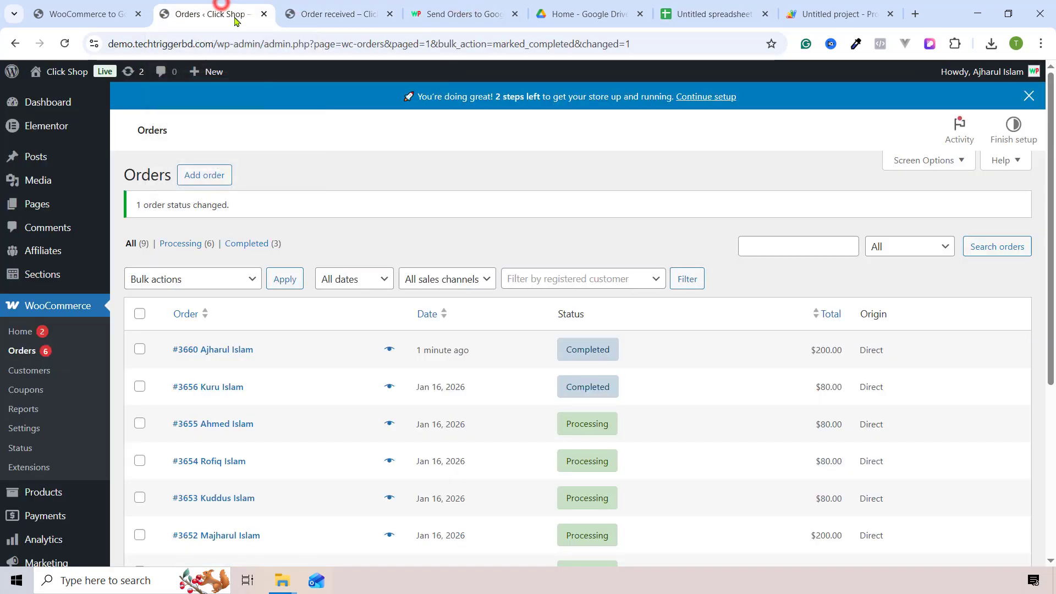
click(108, 7)
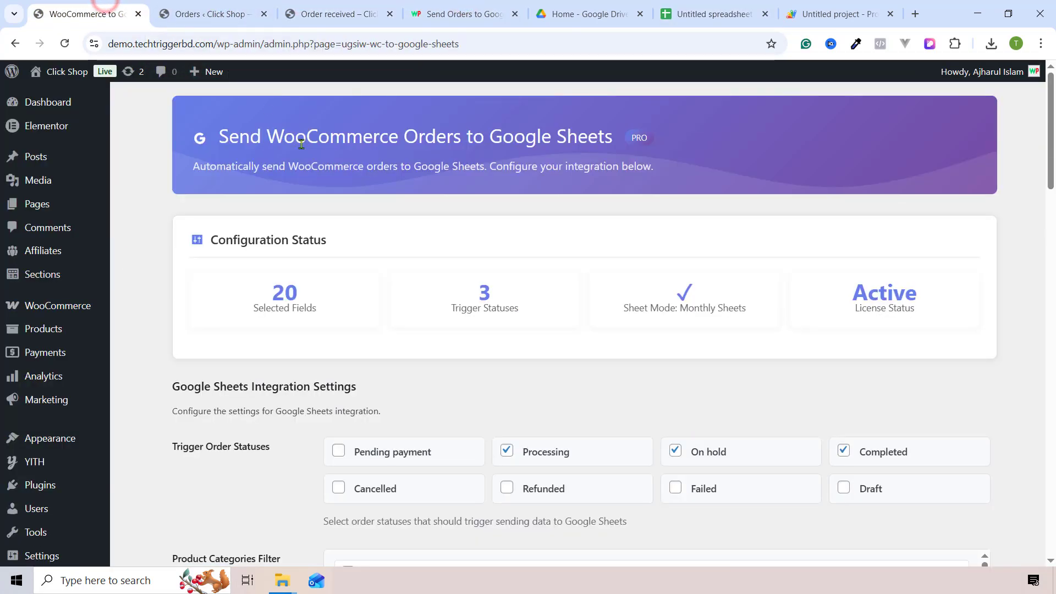
scroll(414, 352, down, 5)
scroll(248, 412, down, 5)
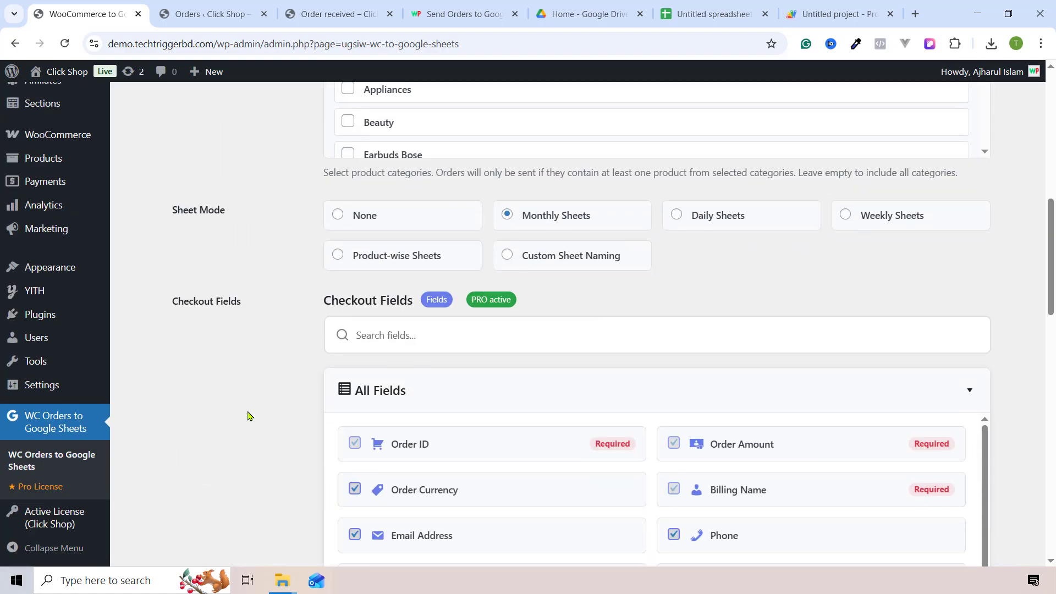